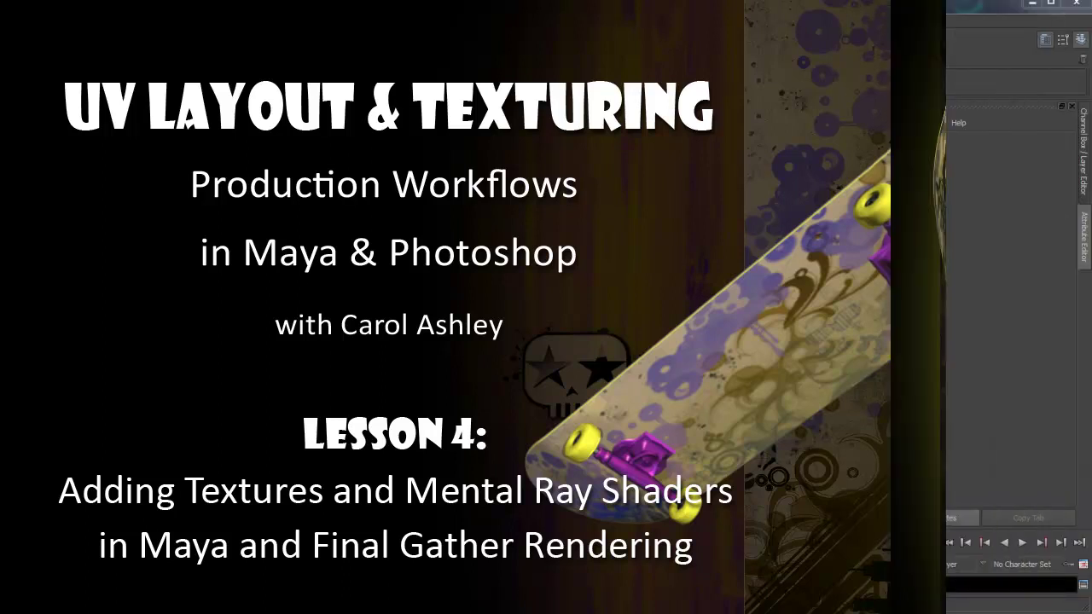
Select the skateboard deck and show its lambert1 material in the Attribute Editor
{"action": "left_click_drag", "start_coordinate": [601, 415], "coordinate": [546, 415], "text": "alt"}
{"action": "mouse_move", "coordinate": [546, 414]}
{"action": "right_mouse_down", "text": "alt"}
{"action": "mouse_move", "coordinate": [487, 414]}
{"action": "mouse_move", "coordinate": [595, 421]}
{"action": "mouse_move", "coordinate": [549, 422]}
{"action": "right_mouse_up", "text": "alt"}
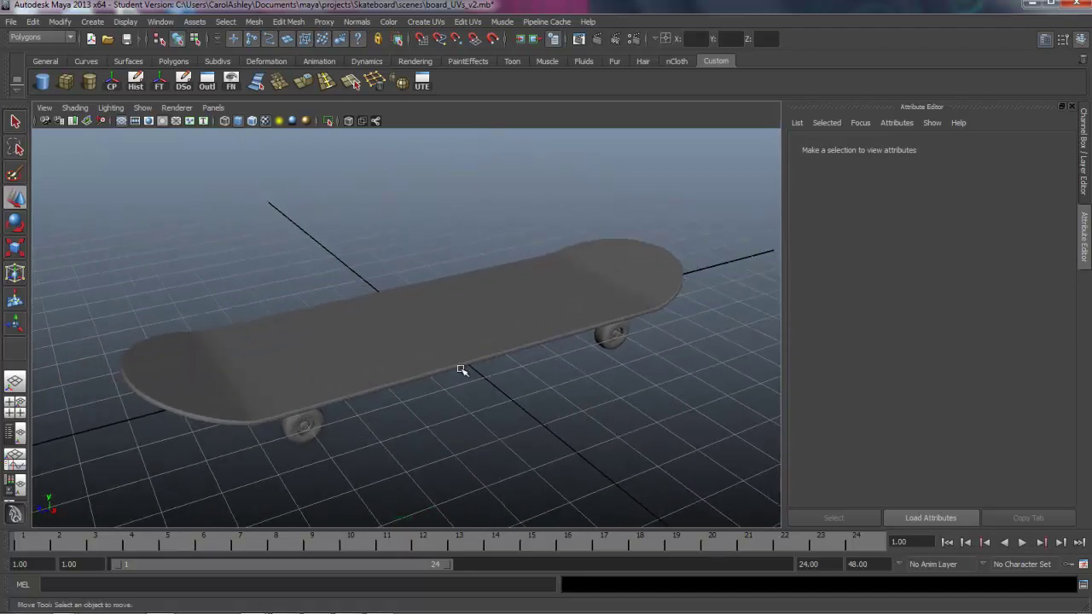
{"action": "left_click_drag", "start_coordinate": [446, 385], "coordinate": [463, 438], "text": "alt"}
{"action": "right_click_drag", "start_coordinate": [447, 434], "coordinate": [439, 305], "text": "alt"}
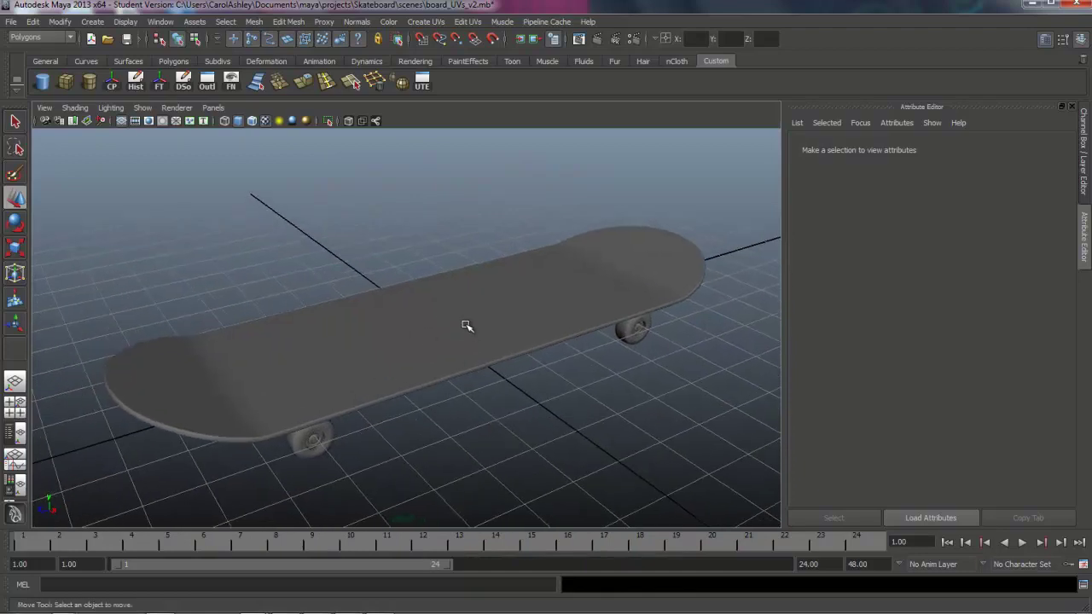
{"action": "left_click", "coordinate": [471, 407]}
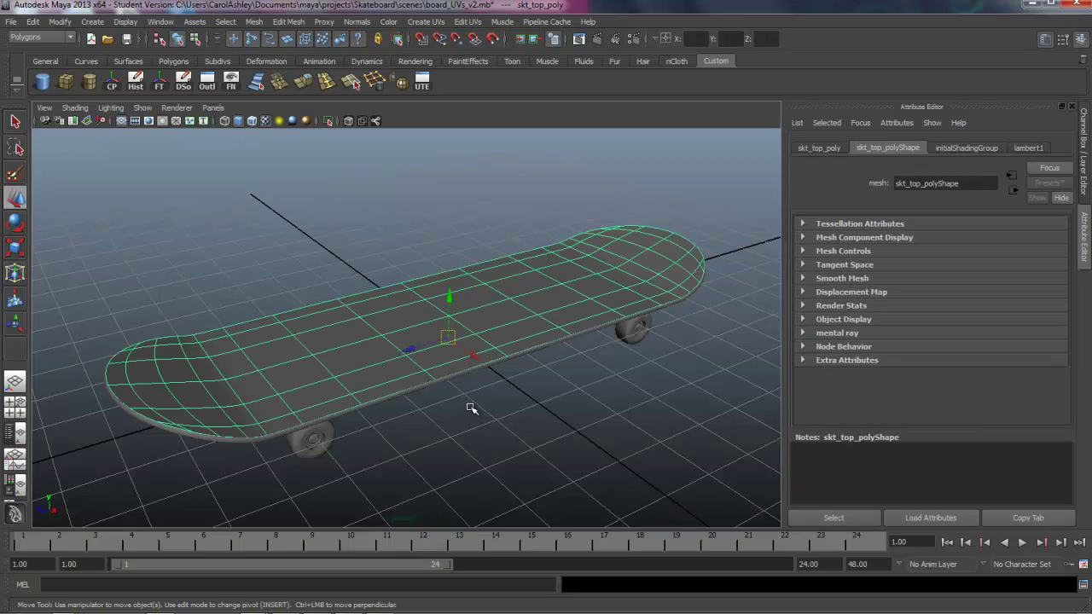
{"action": "left_click_drag", "start_coordinate": [486, 441], "coordinate": [486, 444], "text": "alt"}
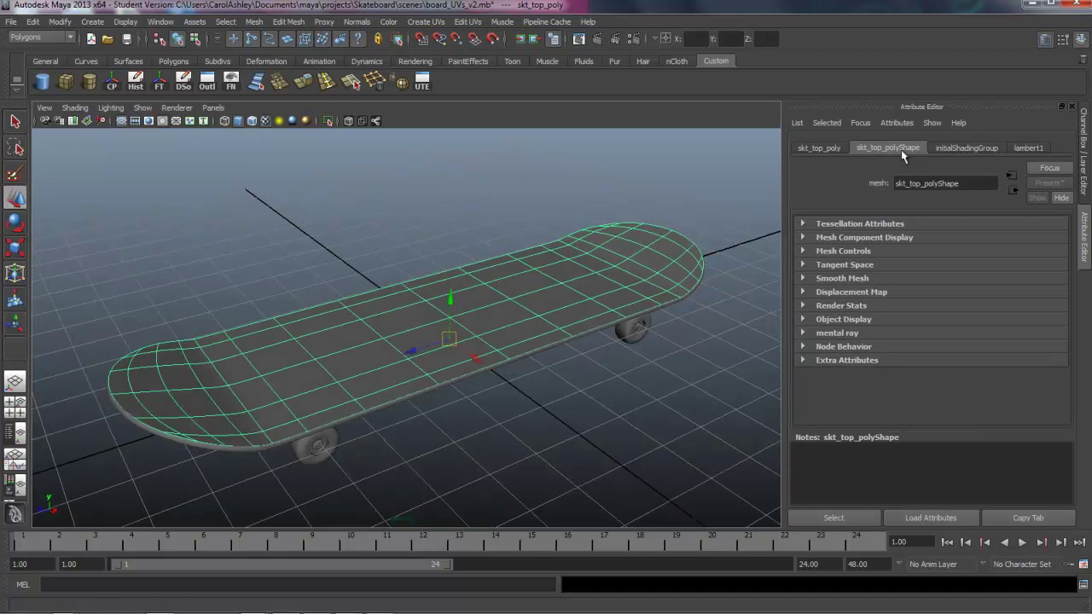
{"action": "left_click", "coordinate": [1032, 151]}
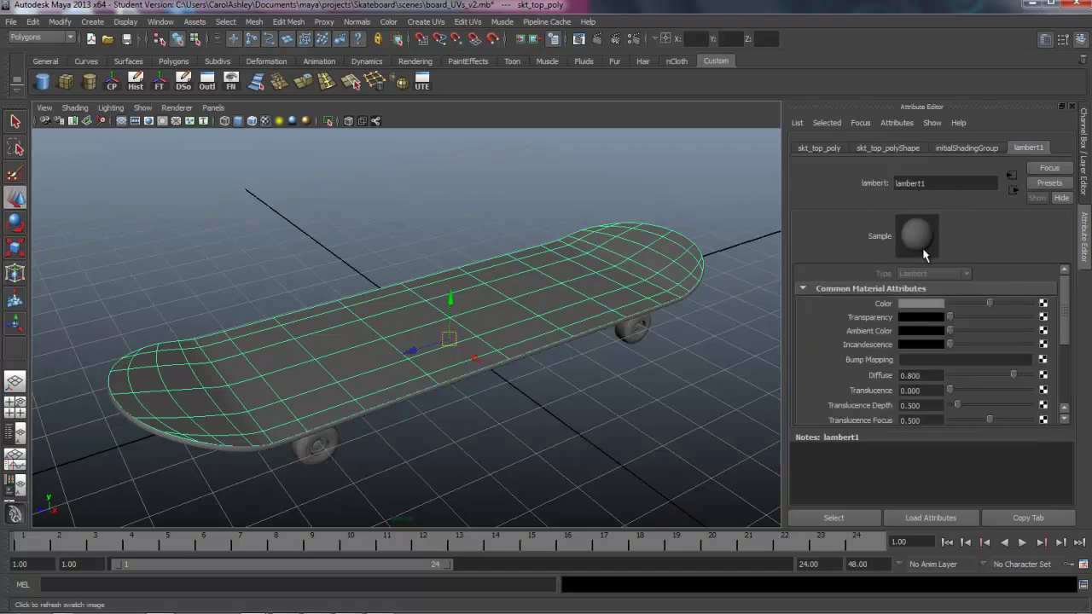
Test a blue colour on lambert1 and add a cube raised above the deck
{"action": "left_click", "coordinate": [918, 304]}
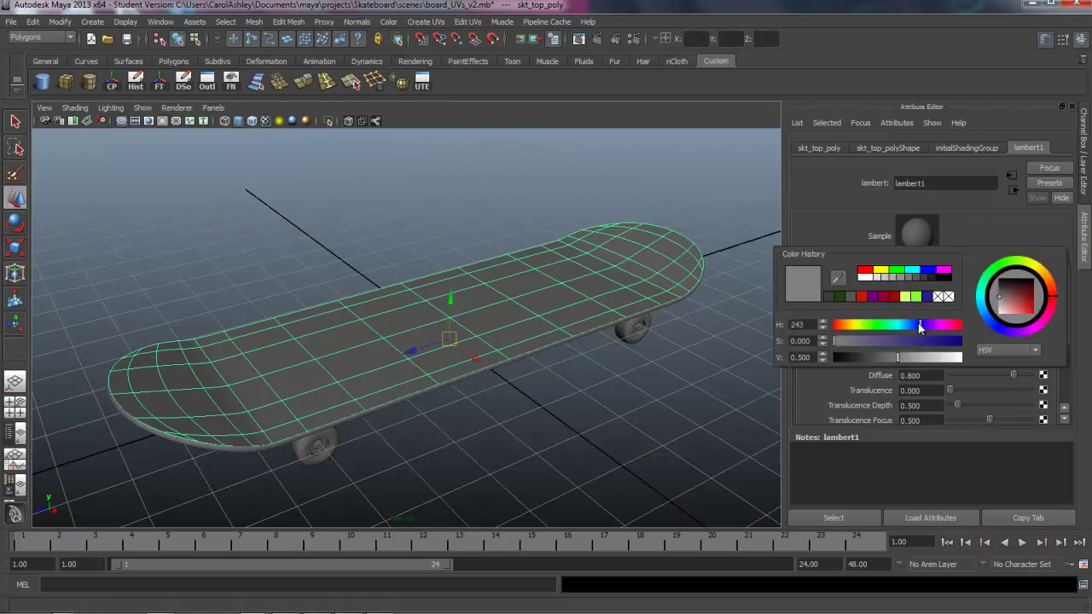
{"action": "left_click", "coordinate": [926, 297]}
{"action": "left_click_drag", "start_coordinate": [475, 423], "coordinate": [446, 356], "text": "alt"}
{"action": "mouse_move", "coordinate": [446, 356]}
{"action": "right_mouse_down", "text": "alt"}
{"action": "mouse_move", "coordinate": [527, 345]}
{"action": "mouse_move", "coordinate": [457, 341]}
{"action": "right_mouse_up", "text": "alt"}
{"action": "left_click", "coordinate": [74, 85]}
{"action": "left_click_drag", "start_coordinate": [433, 284], "coordinate": [434, 201]}
{"action": "left_click_drag", "start_coordinate": [462, 315], "coordinate": [438, 314], "text": "alt"}
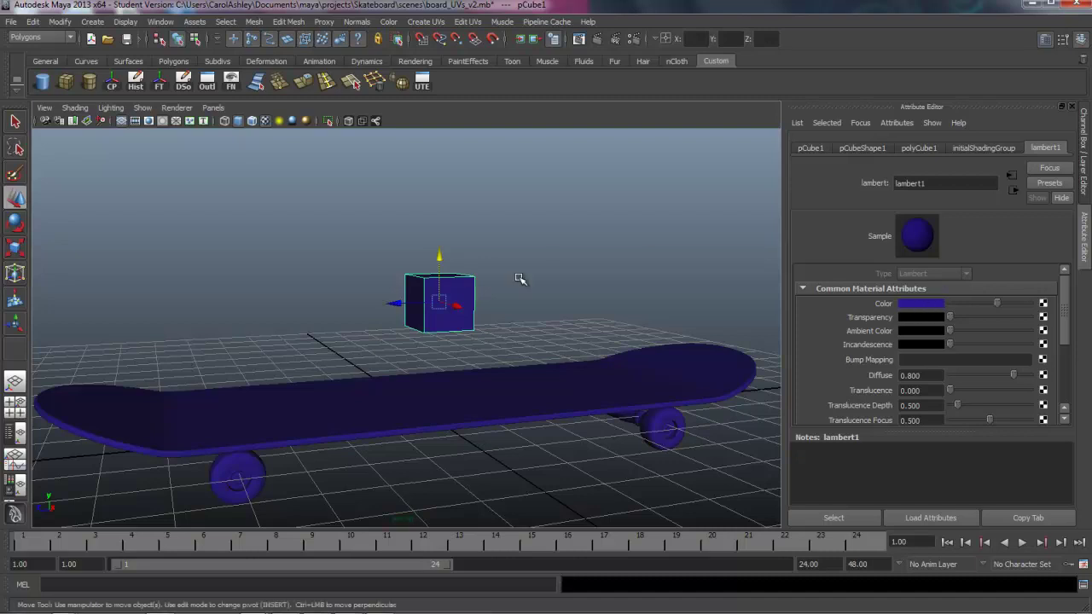
Undo the cube and the blue colour, returning lambert1 to grey
{"action": "key", "text": "ctrl+z"}
{"action": "key", "text": "ctrl+z"}
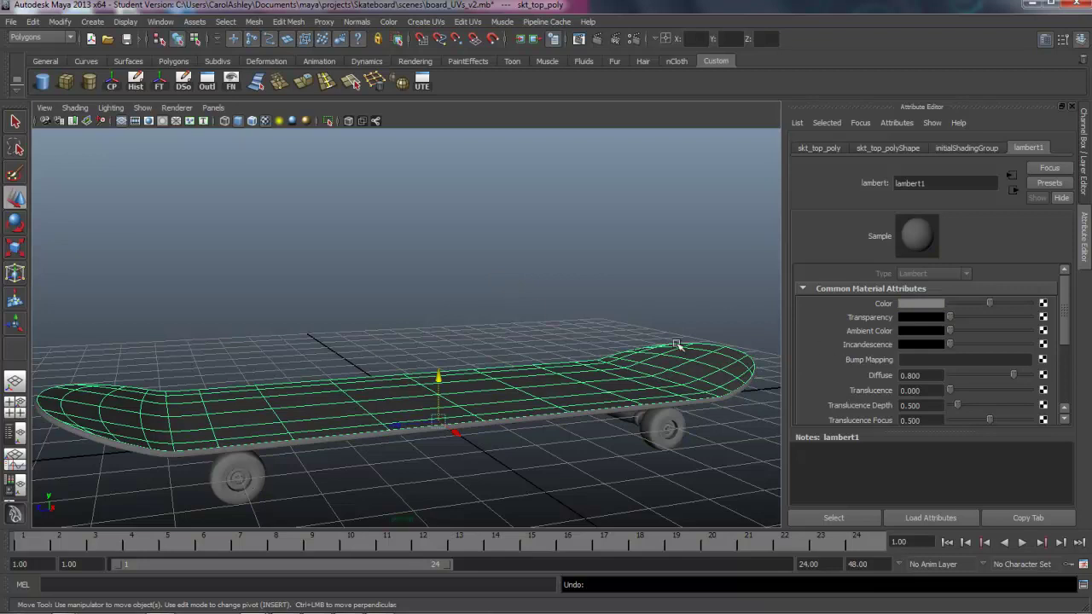
{"action": "left_click_drag", "start_coordinate": [518, 316], "coordinate": [492, 341], "text": "alt"}
{"action": "scroll", "coordinate": [444, 373], "scroll_direction": "up", "scroll_amount": 2}
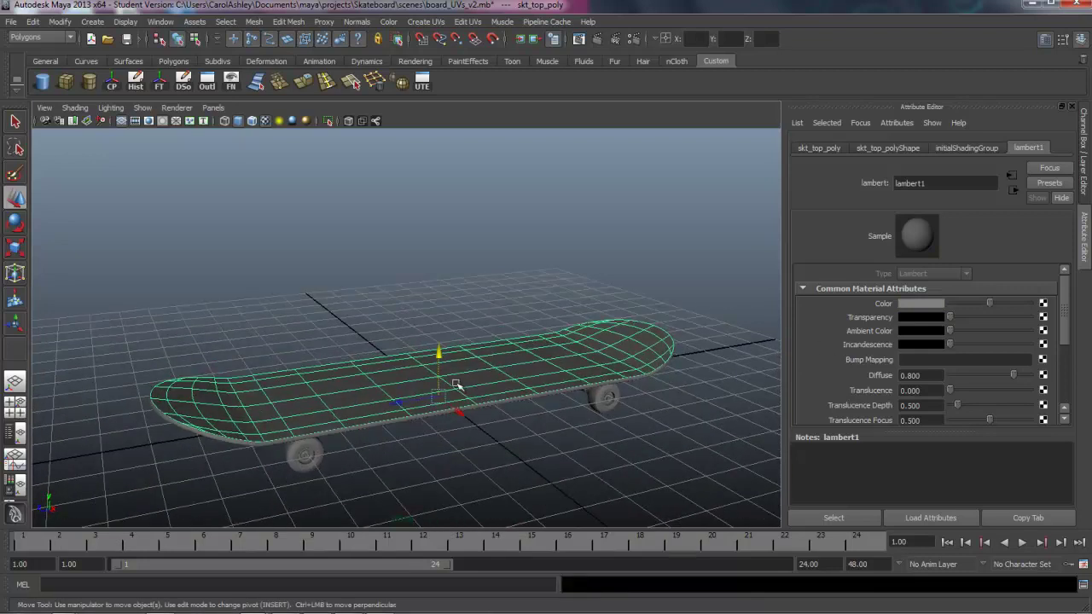
{"action": "scroll", "coordinate": [489, 392], "scroll_direction": "up", "scroll_amount": 2}
{"action": "scroll", "coordinate": [489, 393], "scroll_direction": "down", "scroll_amount": 2}
{"action": "left_click_drag", "start_coordinate": [495, 380], "coordinate": [322, 269], "text": "alt"}
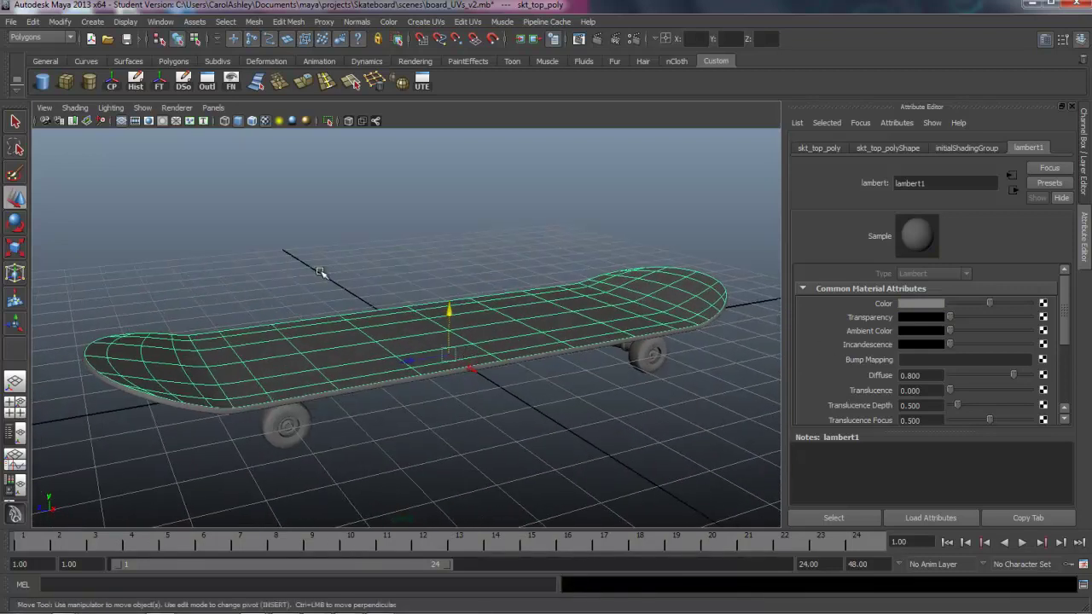
{"action": "left_click", "coordinate": [162, 22]}
Open the Hypershade from Rendering Editors, widen it, and list the mental ray material types
{"action": "mouse_move", "coordinate": [175, 57]}
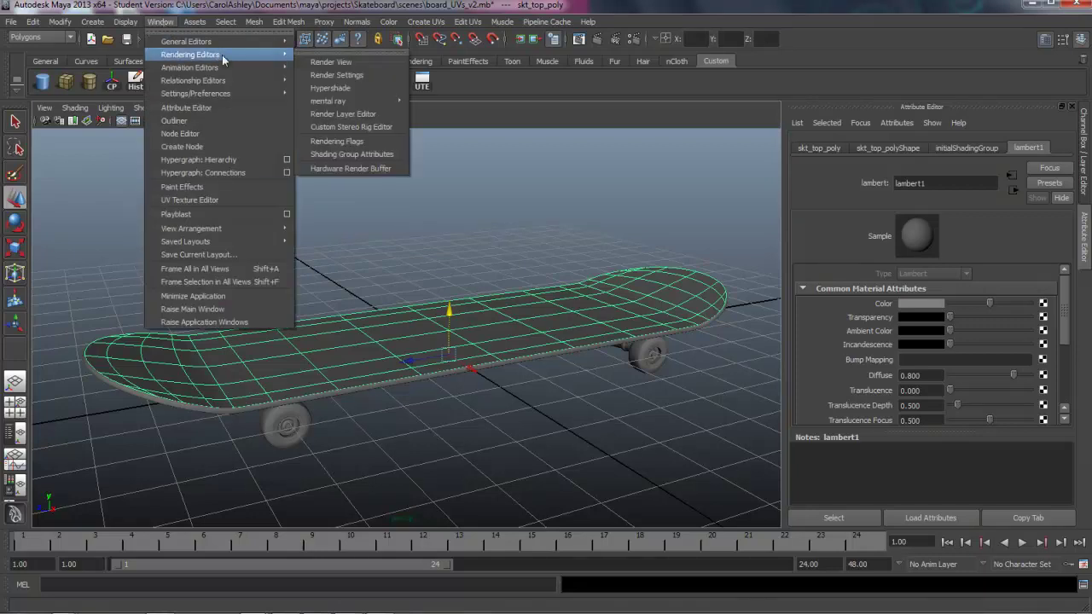
{"action": "left_click", "coordinate": [339, 88]}
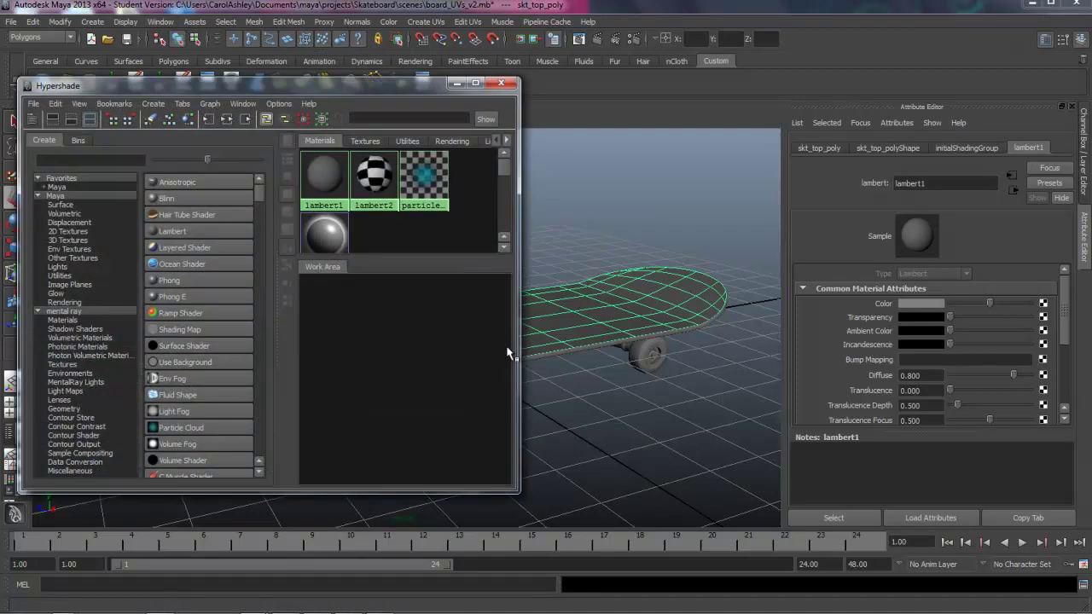
{"action": "left_click_drag", "start_coordinate": [517, 349], "coordinate": [566, 350]}
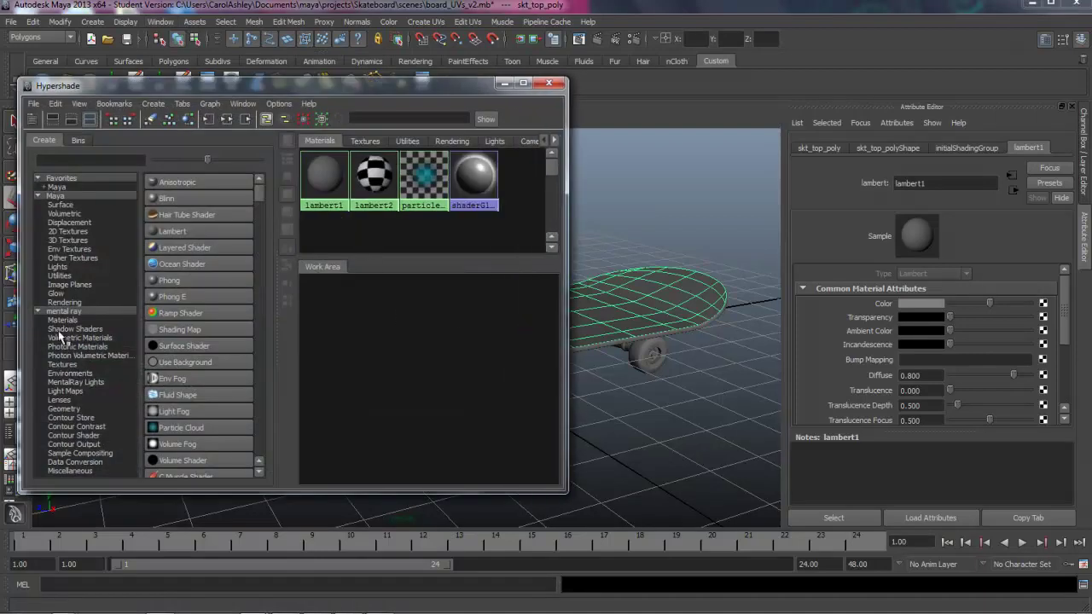
{"action": "left_click", "coordinate": [54, 197]}
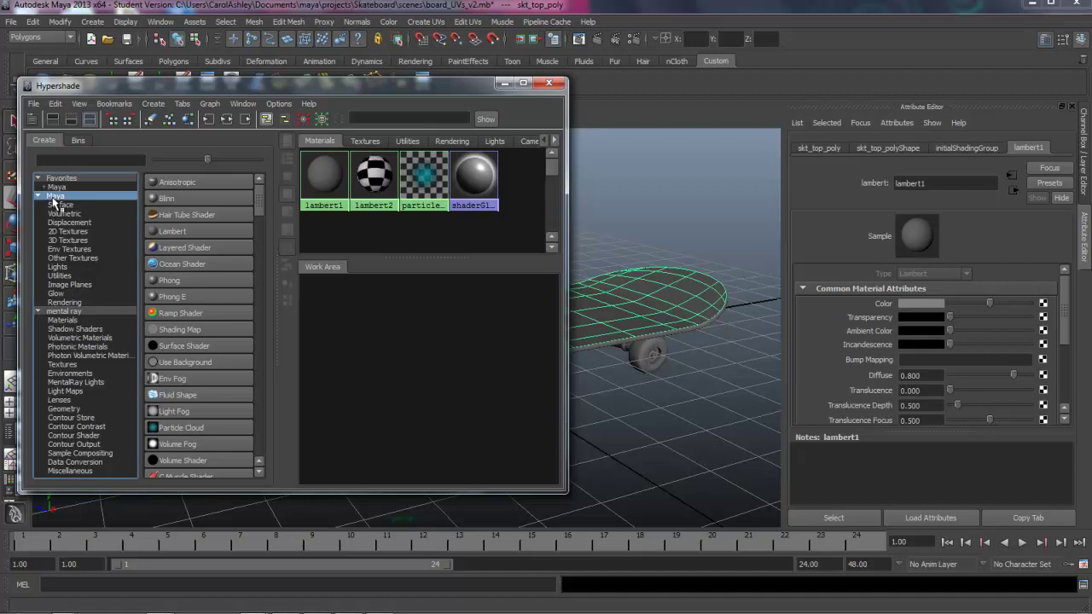
{"action": "left_click", "coordinate": [69, 312]}
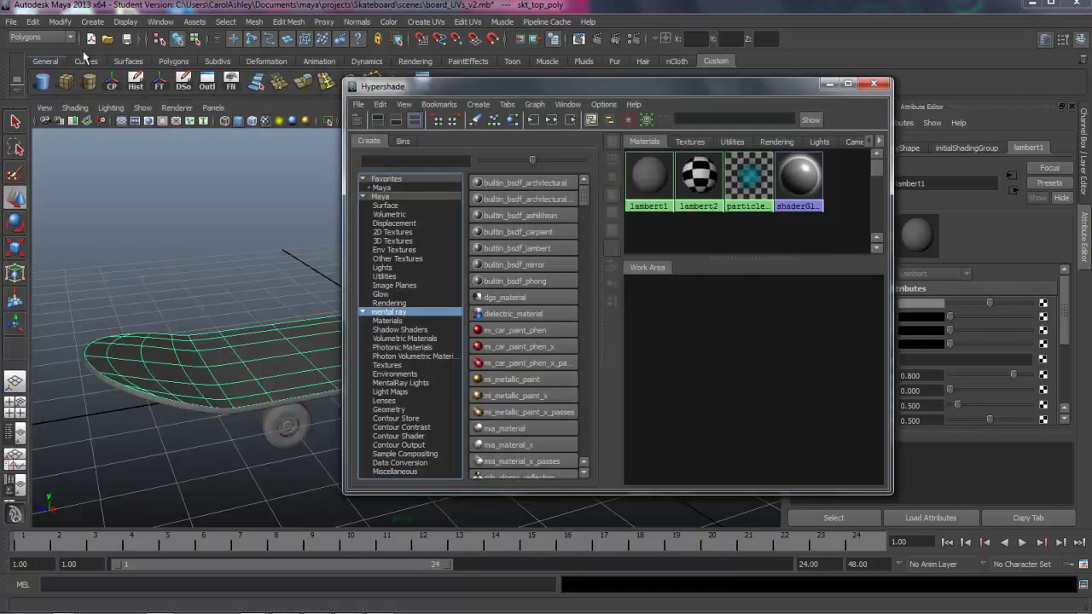
{"action": "left_click", "coordinate": [161, 22]}
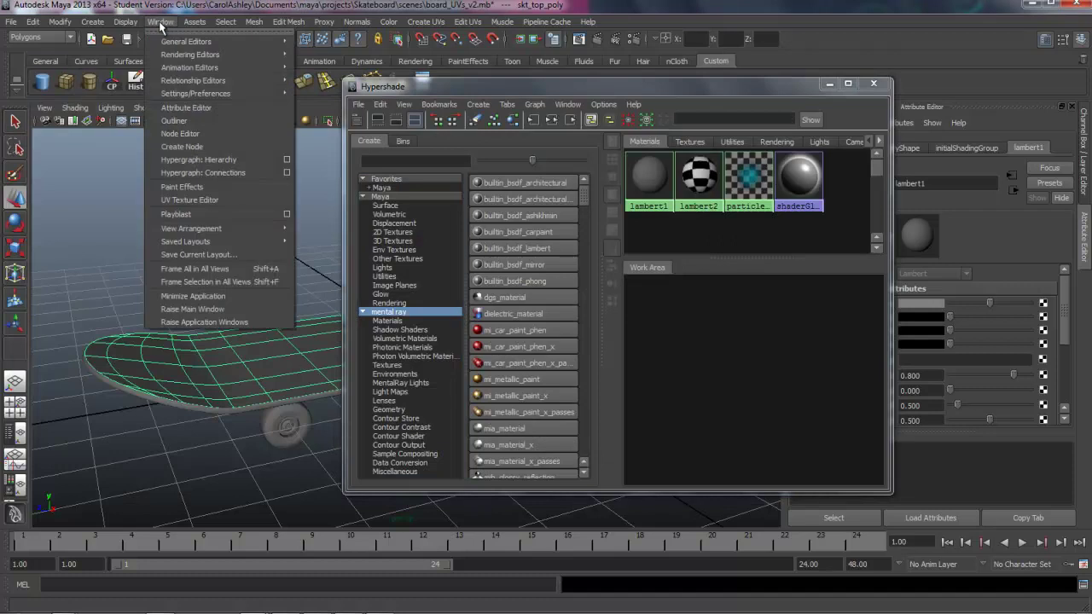
Open the Plug-in Manager and confirm Mayatomr.mll is loaded and set to auto load
{"action": "mouse_move", "coordinate": [174, 97]}
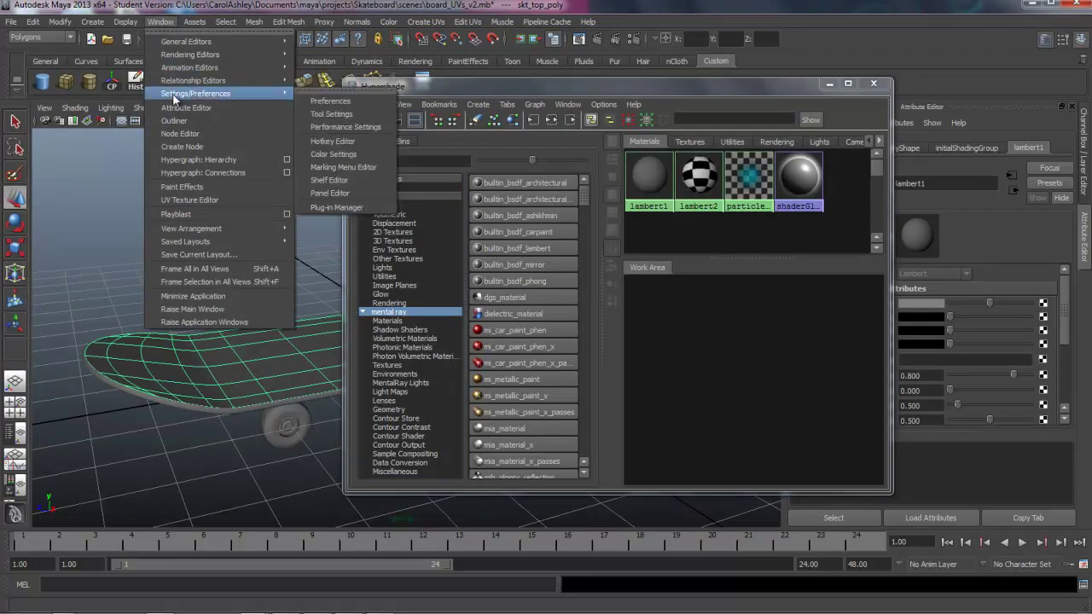
{"action": "left_click", "coordinate": [341, 207]}
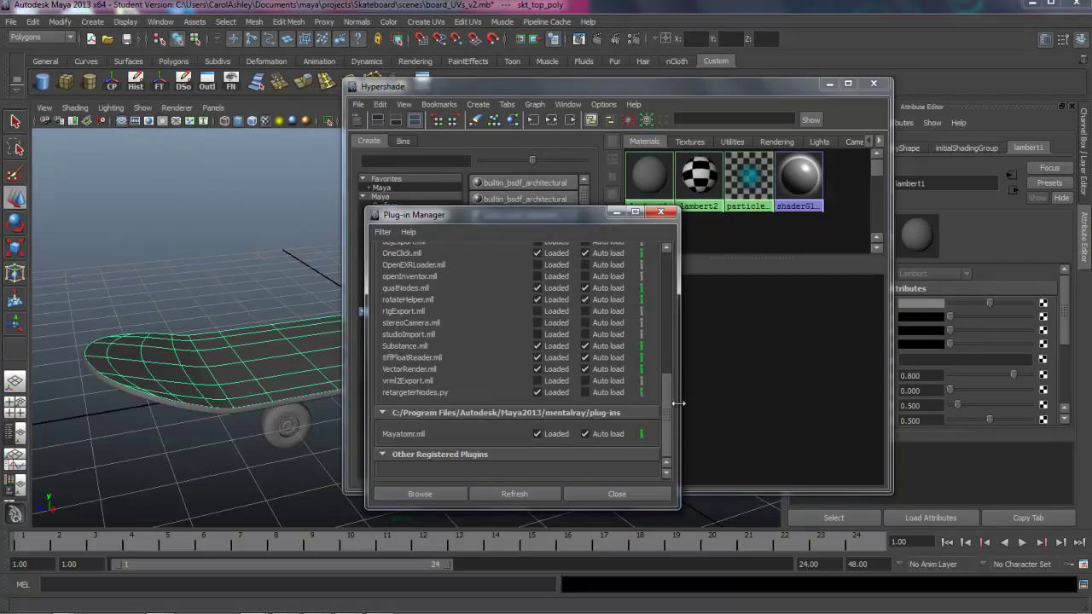
{"action": "scroll", "coordinate": [671, 354], "scroll_direction": "up", "scroll_amount": 3}
{"action": "scroll", "coordinate": [671, 367], "scroll_direction": "down", "scroll_amount": 3}
Close the Plug-in Manager and create a new Blinn material from the Maya shaders
{"action": "left_click", "coordinate": [615, 494]}
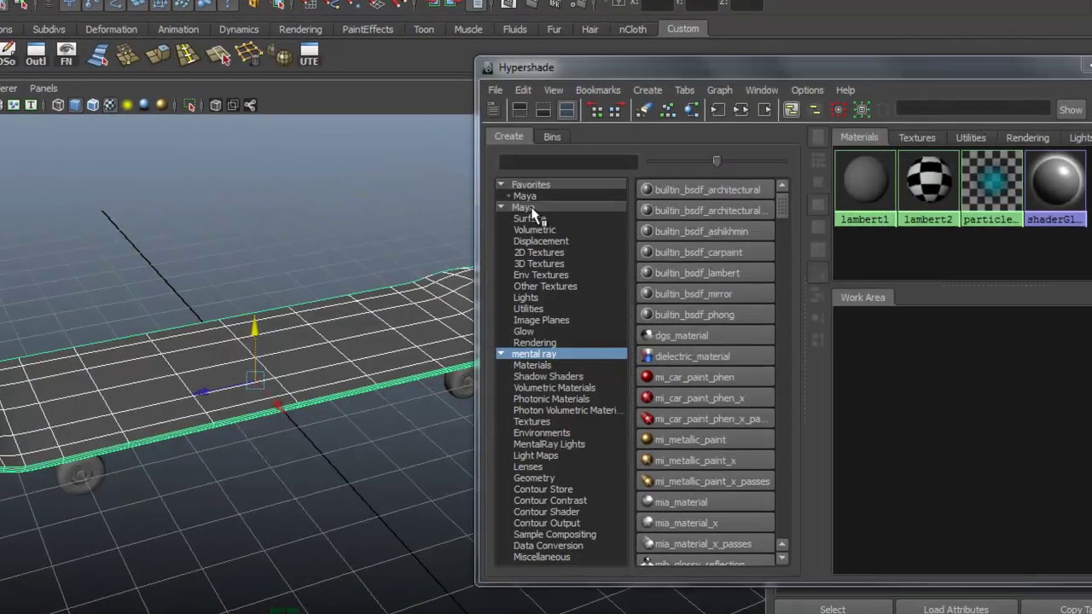
{"action": "left_click", "coordinate": [529, 209]}
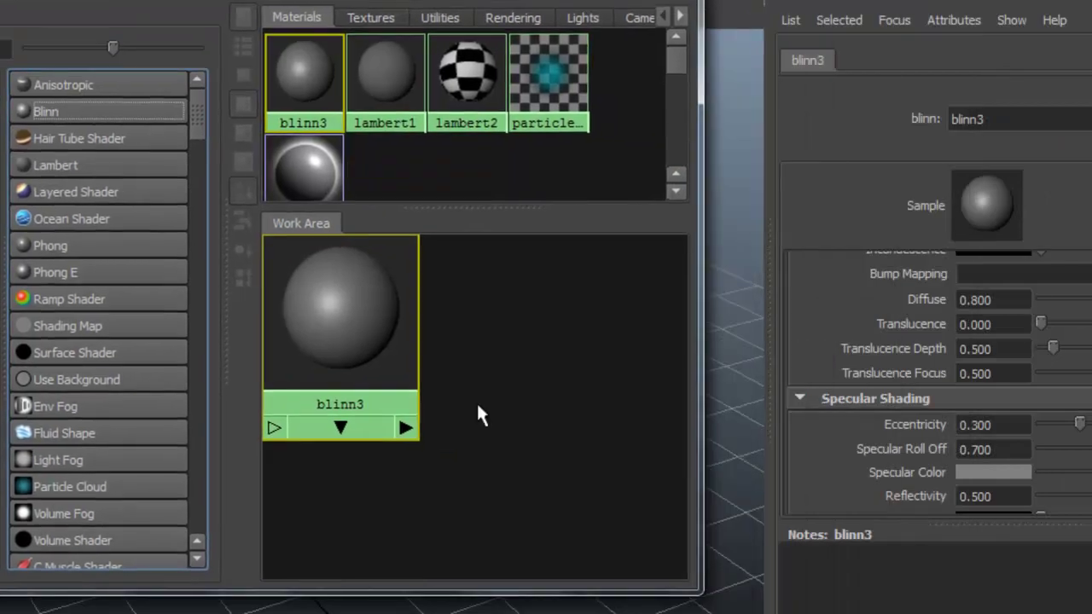
{"action": "scroll", "coordinate": [435, 439], "scroll_direction": "down", "scroll_amount": 2}
{"action": "mouse_move", "coordinate": [701, 414]}
{"action": "left_mouse_down"}
{"action": "mouse_move", "coordinate": [592, 414]}
{"action": "mouse_move", "coordinate": [695, 413]}
{"action": "left_mouse_up"}
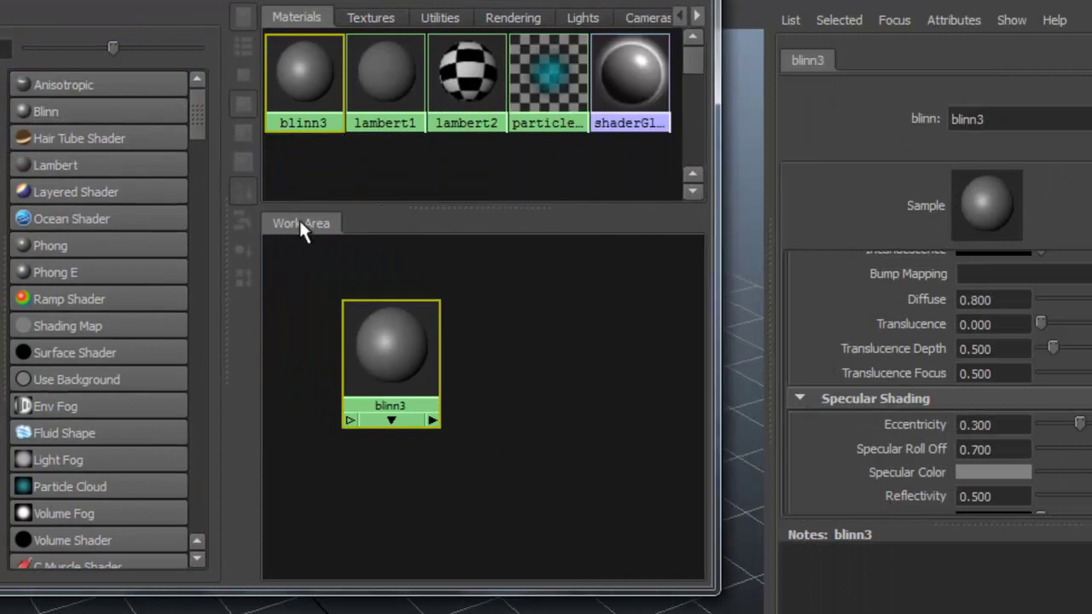
Rename the new blinn3 material to deck_blinn
{"action": "double_click", "coordinate": [994, 119]}
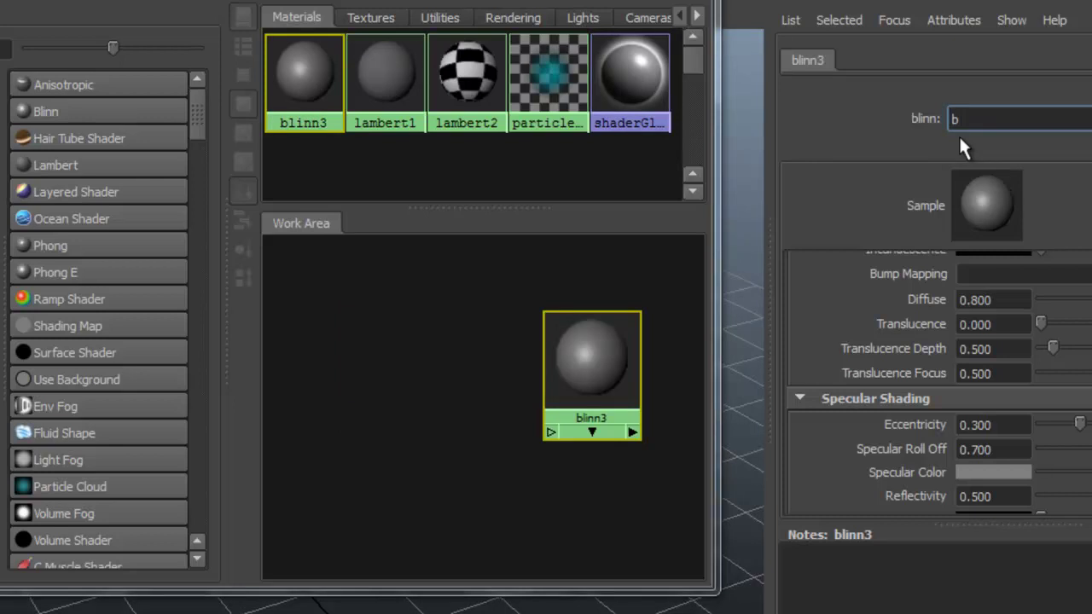
{"action": "type", "text": "deck_blinn"}
{"action": "key", "text": "Return"}
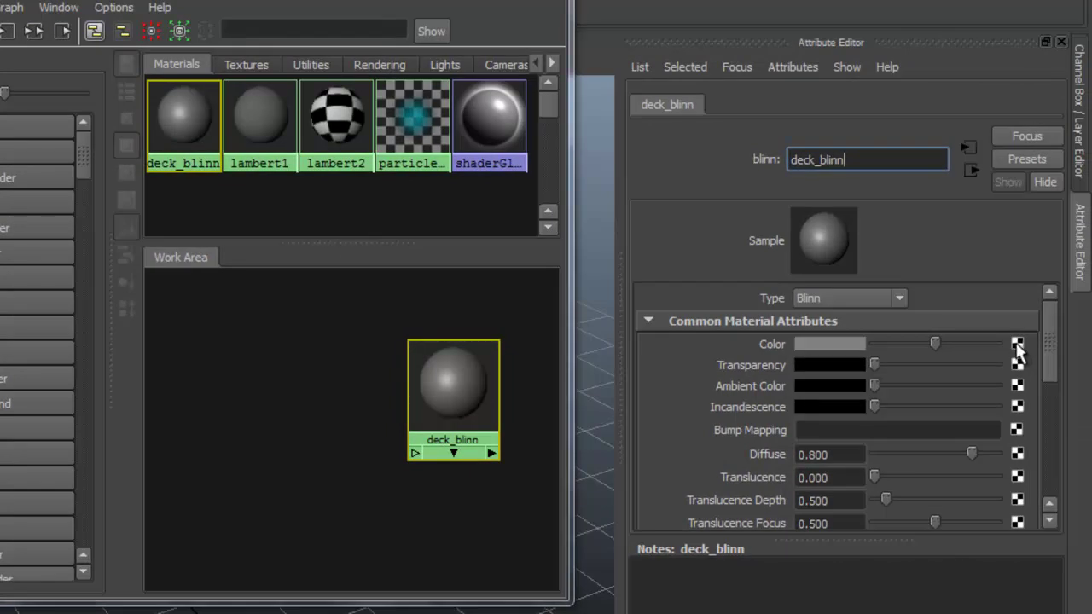
Map a new PSD File texture, psdFileTex3, onto deck_blinn's Color and arrange its nodes
{"action": "left_click", "coordinate": [1017, 345]}
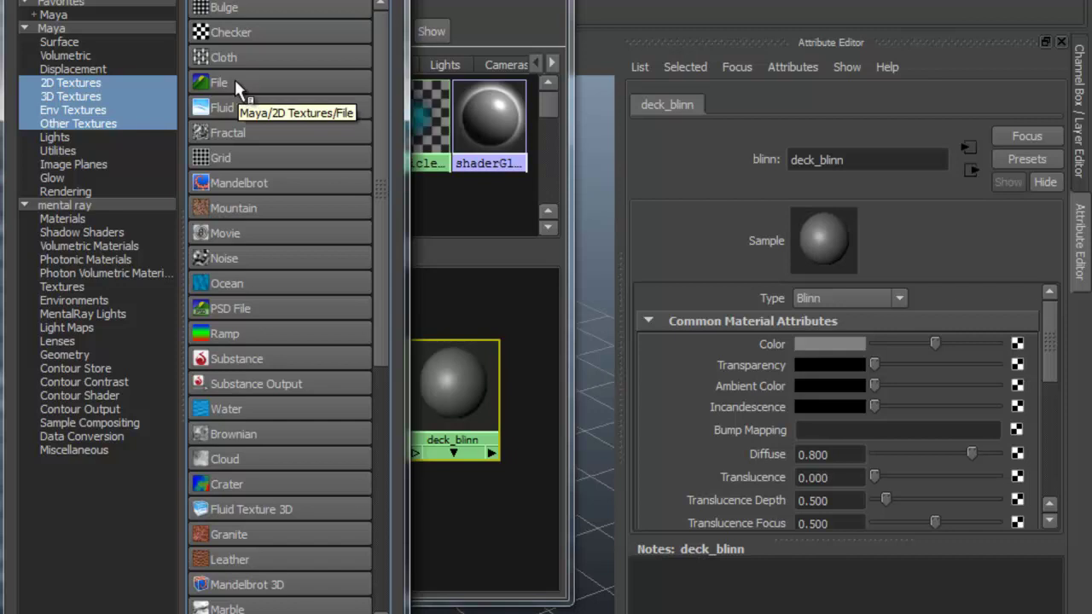
{"action": "left_click", "coordinate": [262, 307]}
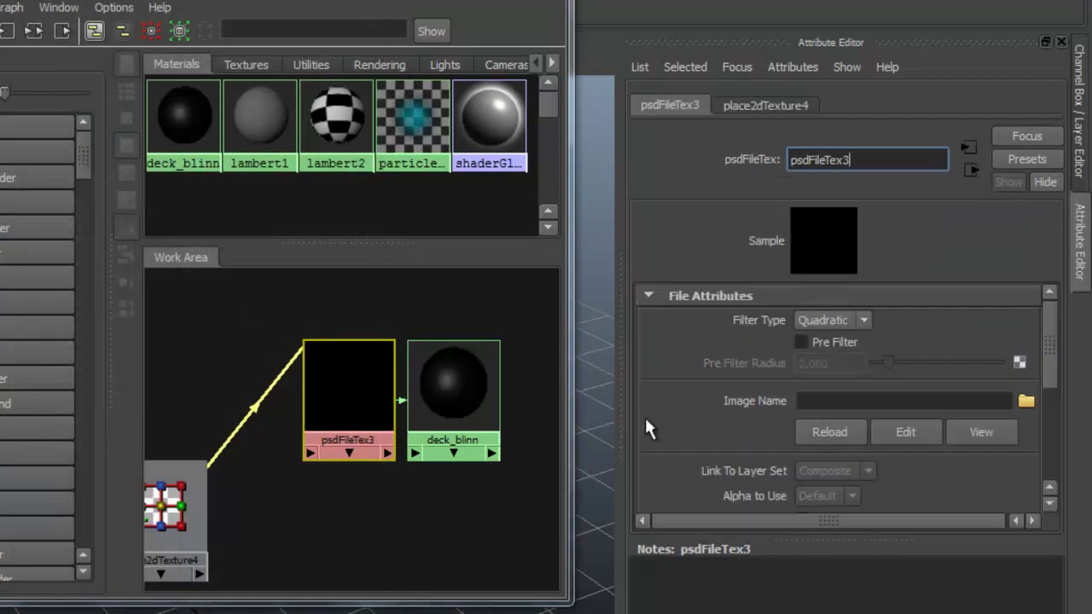
{"action": "left_click_drag", "start_coordinate": [154, 522], "coordinate": [230, 401]}
{"action": "left_click", "coordinate": [347, 388], "text": "shift"}
{"action": "left_click_drag", "start_coordinate": [348, 388], "coordinate": [326, 399]}
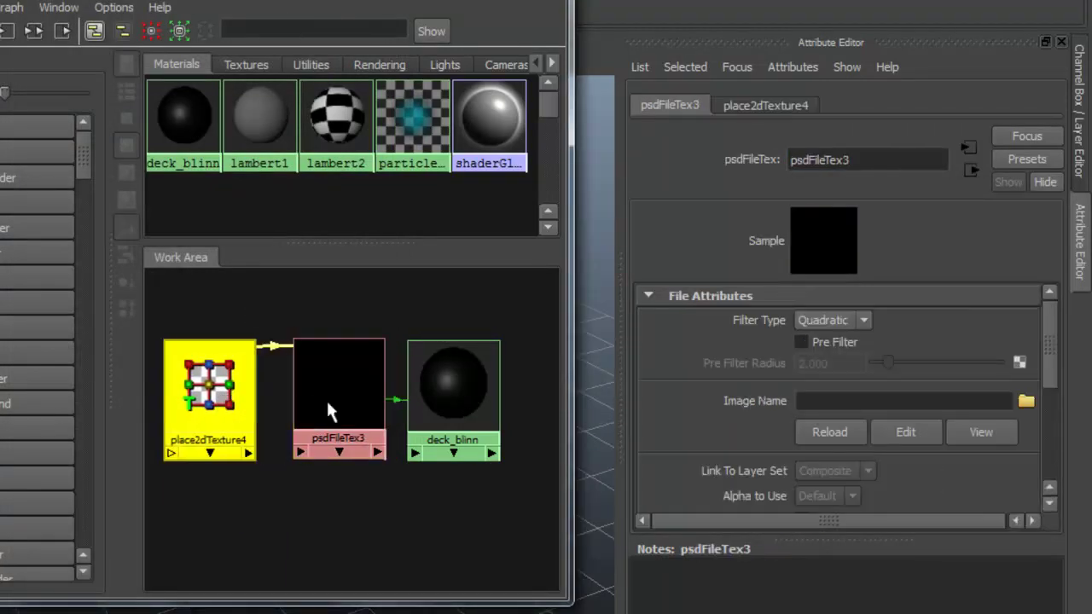
Show psdFileTex3's file attributes and browse for its image file
{"action": "left_click", "coordinate": [451, 390]}
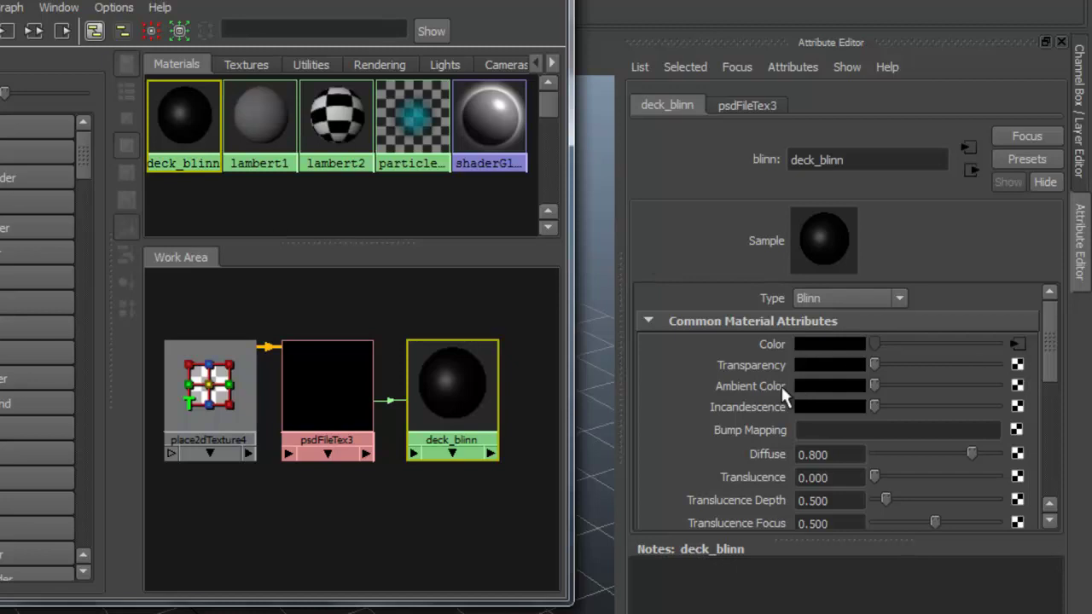
{"action": "left_click", "coordinate": [331, 394]}
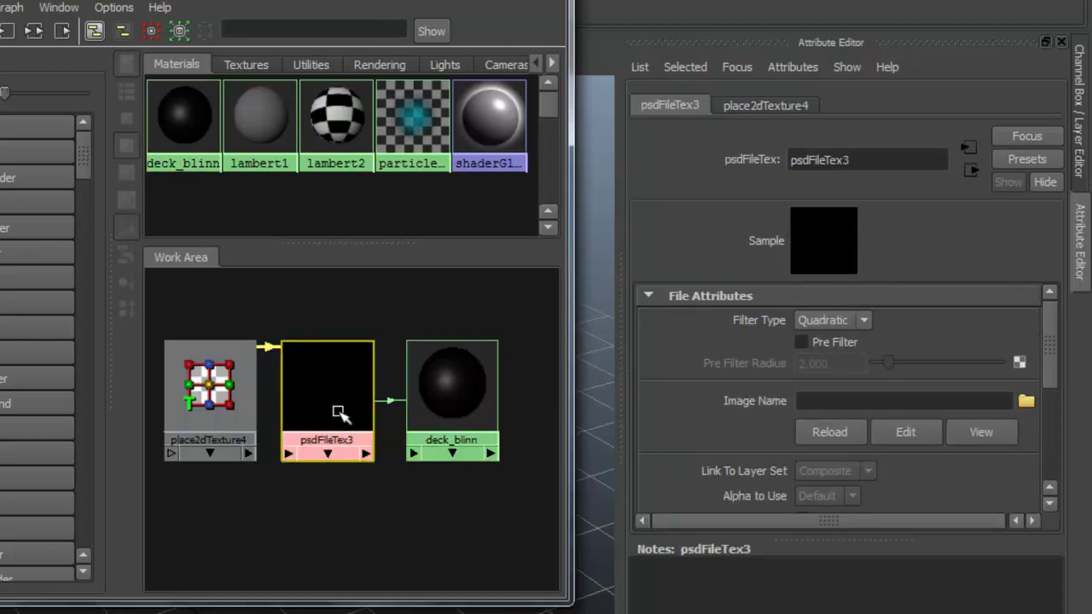
{"action": "left_click", "coordinate": [1025, 401]}
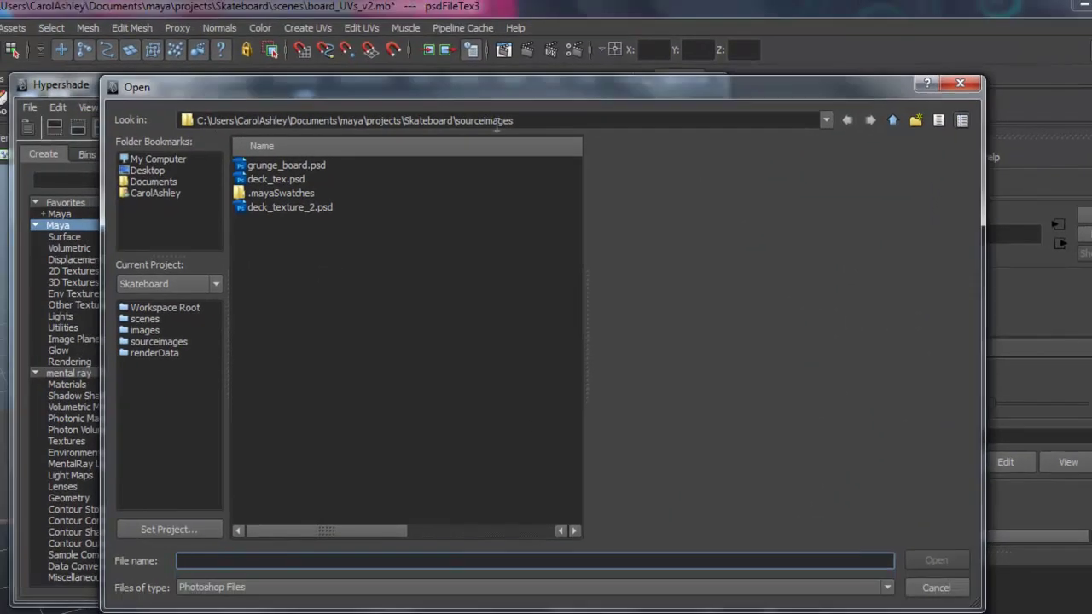
Load deck_texture_2.psd from sourceimages into psdFileTex3 and view deck_blinn's wooden swatch
{"action": "left_click_drag", "start_coordinate": [524, 123], "coordinate": [461, 124]}
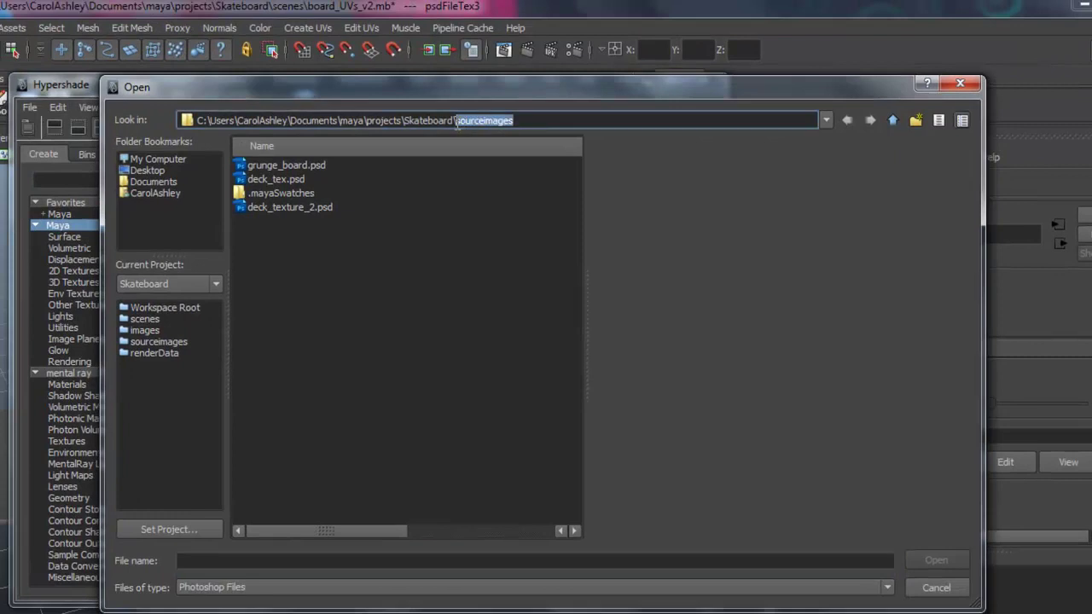
{"action": "left_click", "coordinate": [301, 211]}
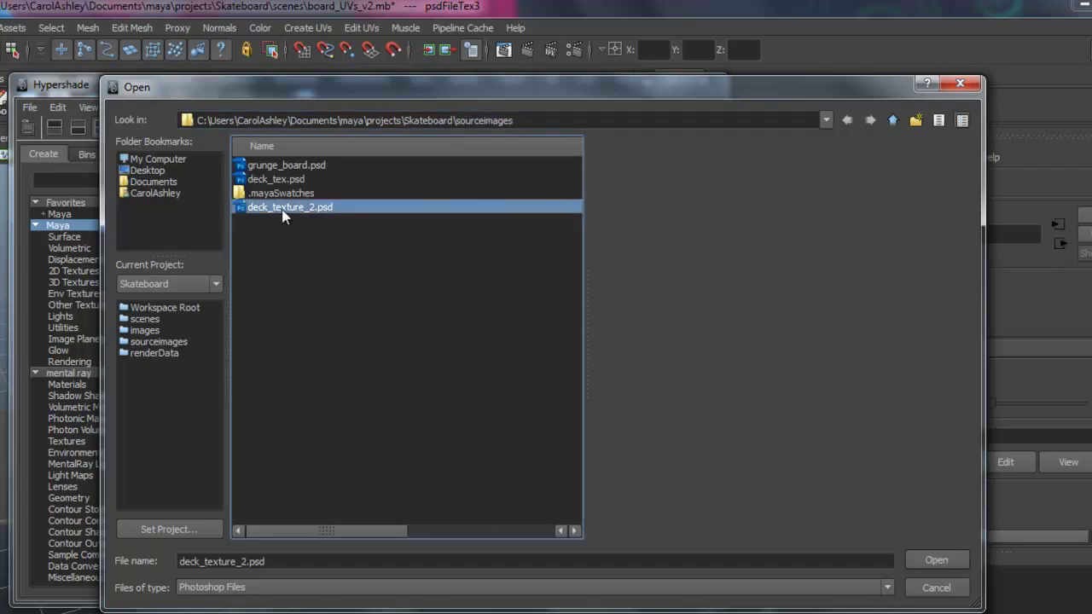
{"action": "left_click", "coordinate": [934, 561]}
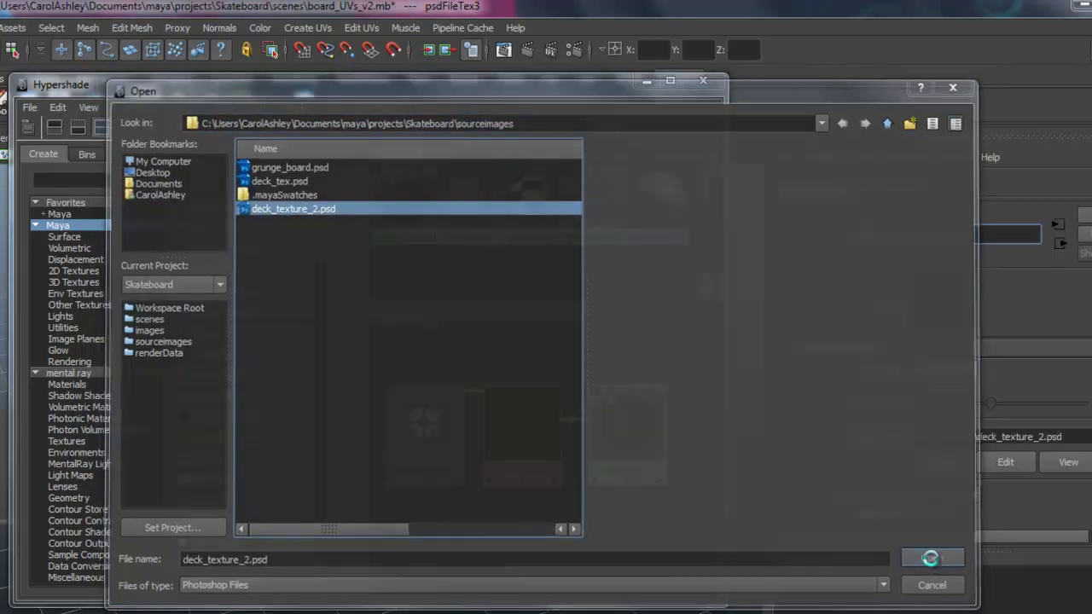
{"action": "left_click", "coordinate": [620, 433]}
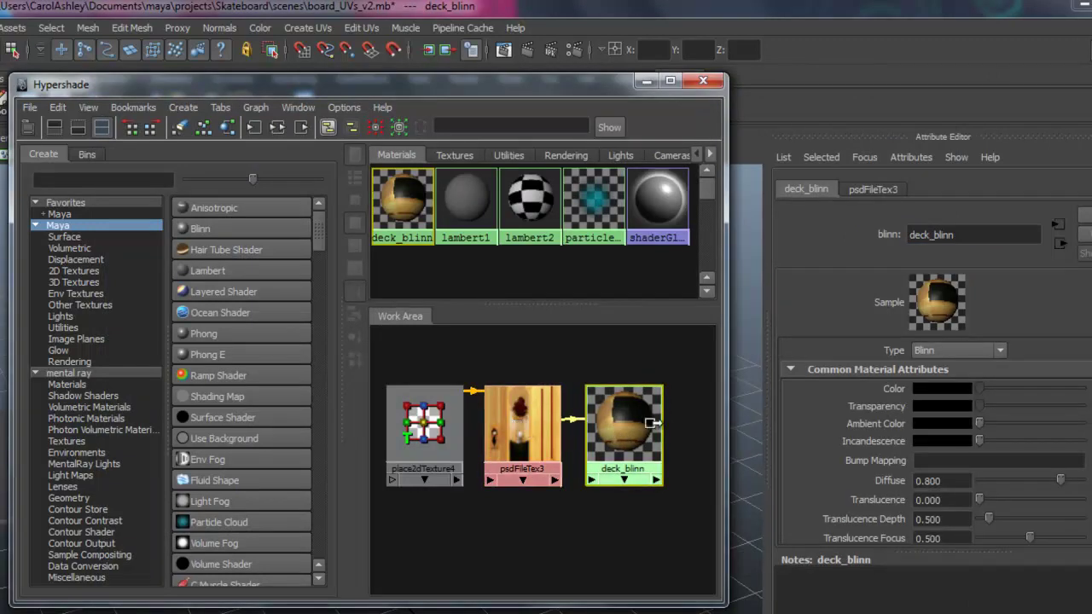
Spread place2dTexture4, psdFileTex3 and deck_blinn apart and inspect deck_blinn's incoming connection
{"action": "left_click_drag", "start_coordinate": [624, 430], "coordinate": [647, 431]}
{"action": "left_click_drag", "start_coordinate": [525, 433], "coordinate": [510, 433]}
{"action": "left_click", "coordinate": [648, 430]}
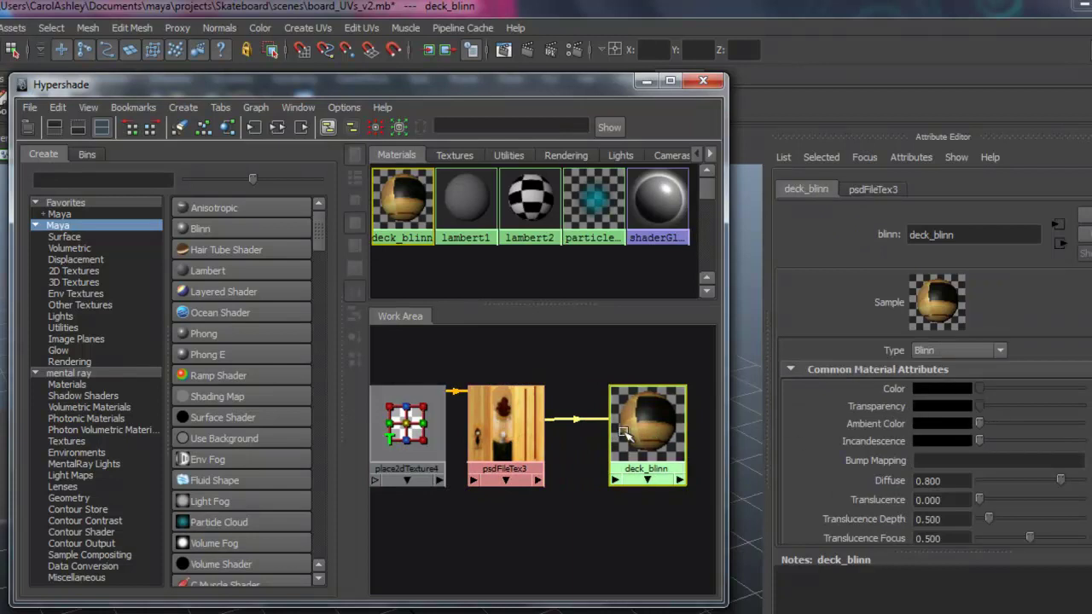
{"action": "mouse_move", "coordinate": [569, 426]}
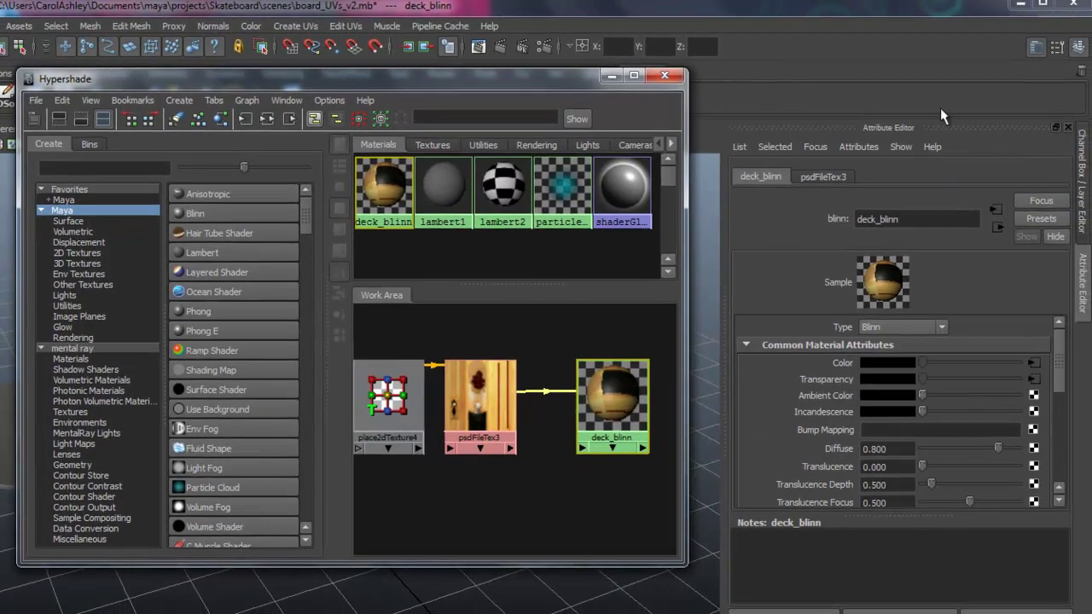
Break deck_blinn's Transparency connection, leaving psdFileTex3 linked only to Color
{"action": "right_click", "coordinate": [826, 380]}
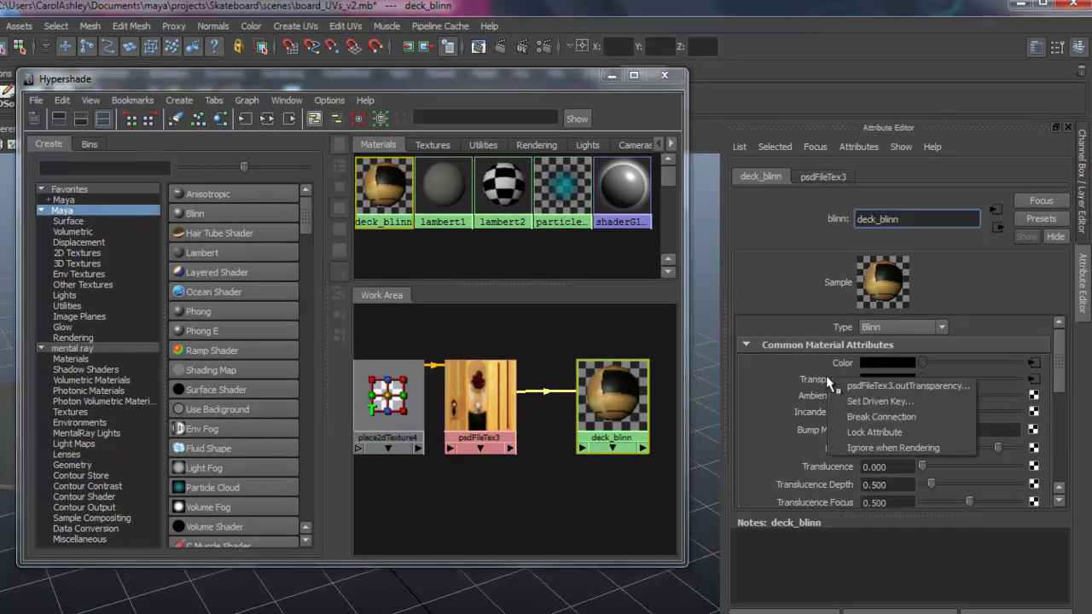
{"action": "left_click", "coordinate": [878, 416]}
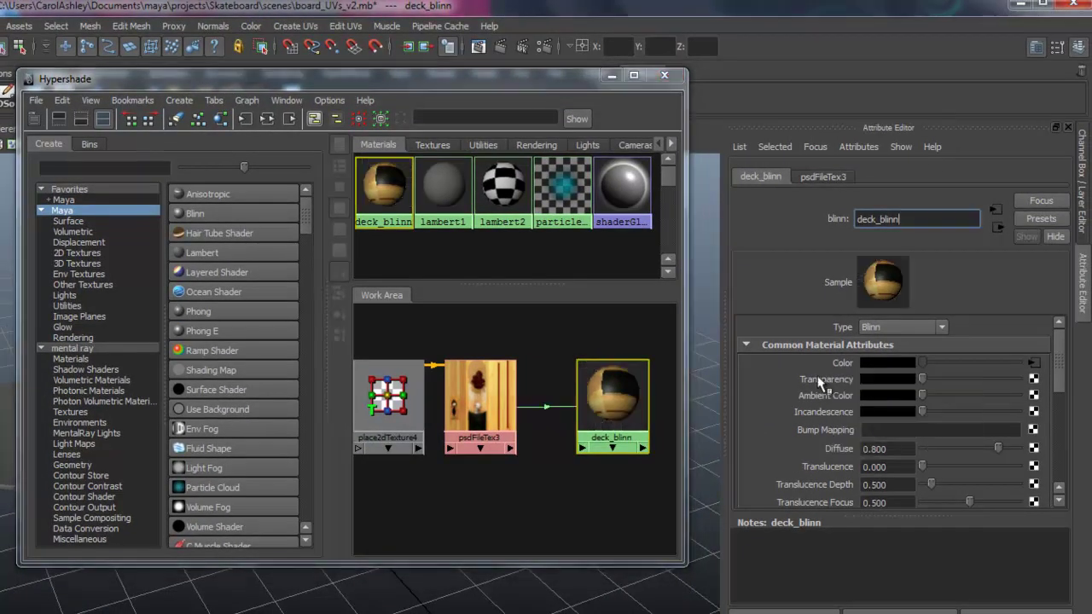
{"action": "mouse_move", "coordinate": [559, 414]}
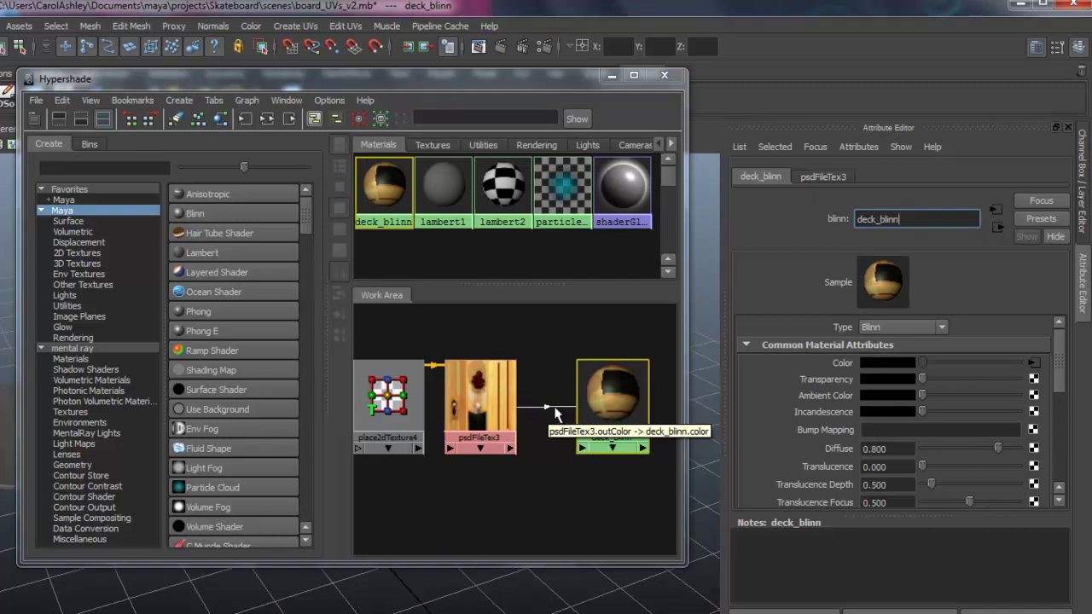
{"action": "left_click", "coordinate": [546, 424]}
{"action": "left_click", "coordinate": [618, 398]}
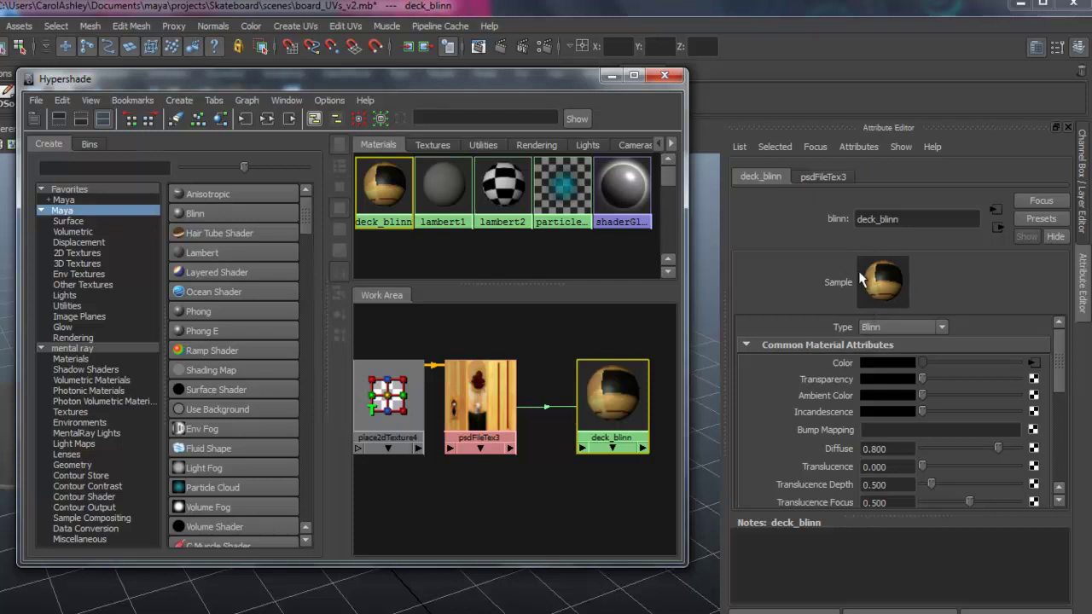
Nudge place2dTexture4 and psdFileTex3 closer to deck_blinn in the Work Area
{"action": "left_click_drag", "start_coordinate": [618, 400], "coordinate": [605, 401]}
{"action": "left_click", "coordinate": [446, 403]}
{"action": "left_click_drag", "start_coordinate": [446, 402], "coordinate": [461, 402]}
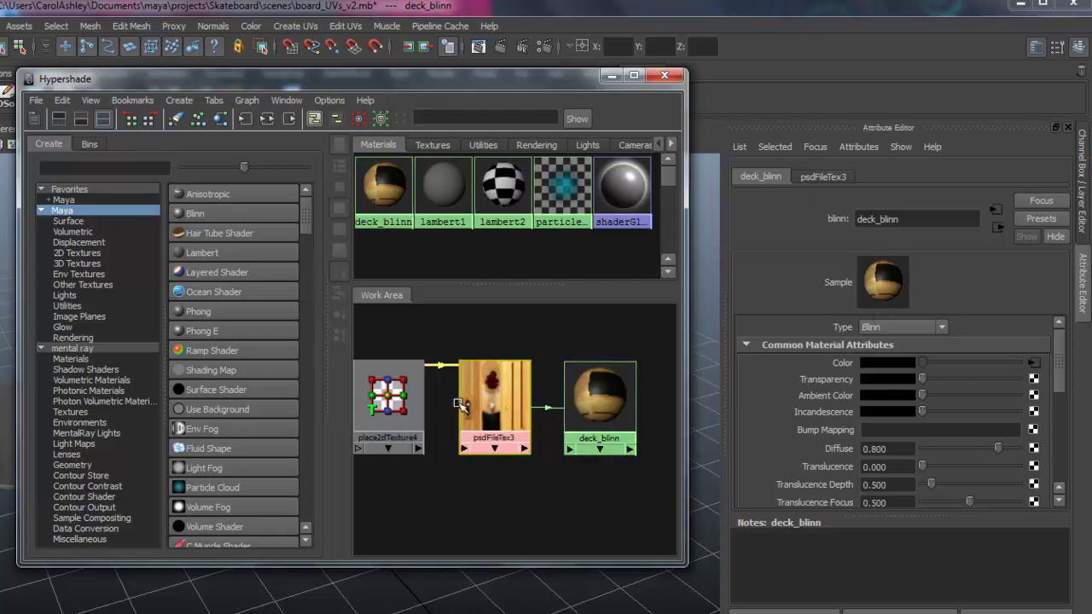
{"action": "left_click_drag", "start_coordinate": [392, 399], "coordinate": [409, 399]}
{"action": "left_click", "coordinate": [494, 405]}
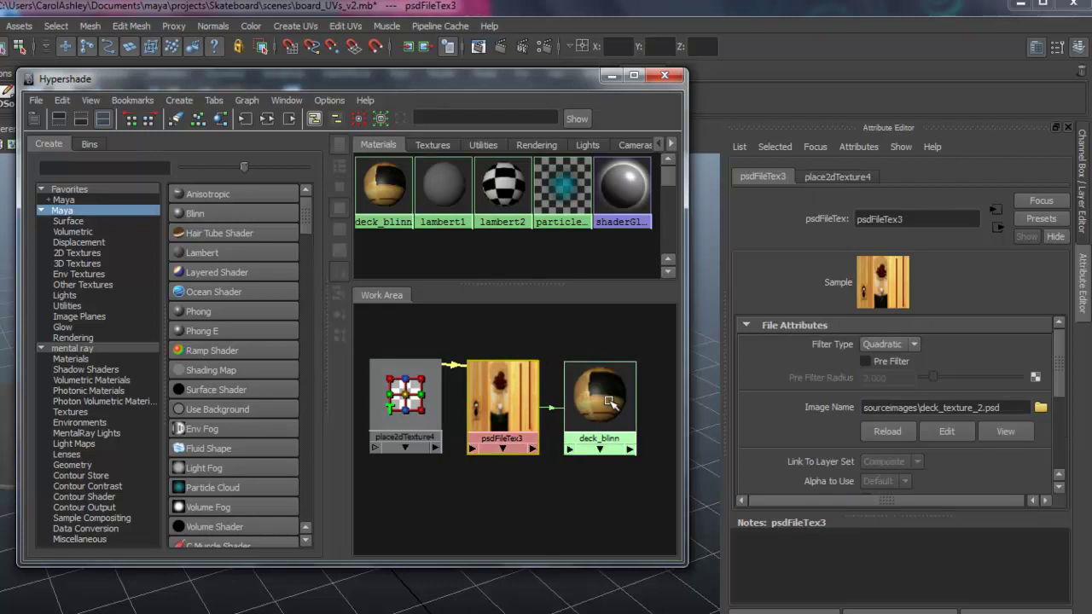
{"action": "left_click_drag", "start_coordinate": [609, 401], "coordinate": [607, 401]}
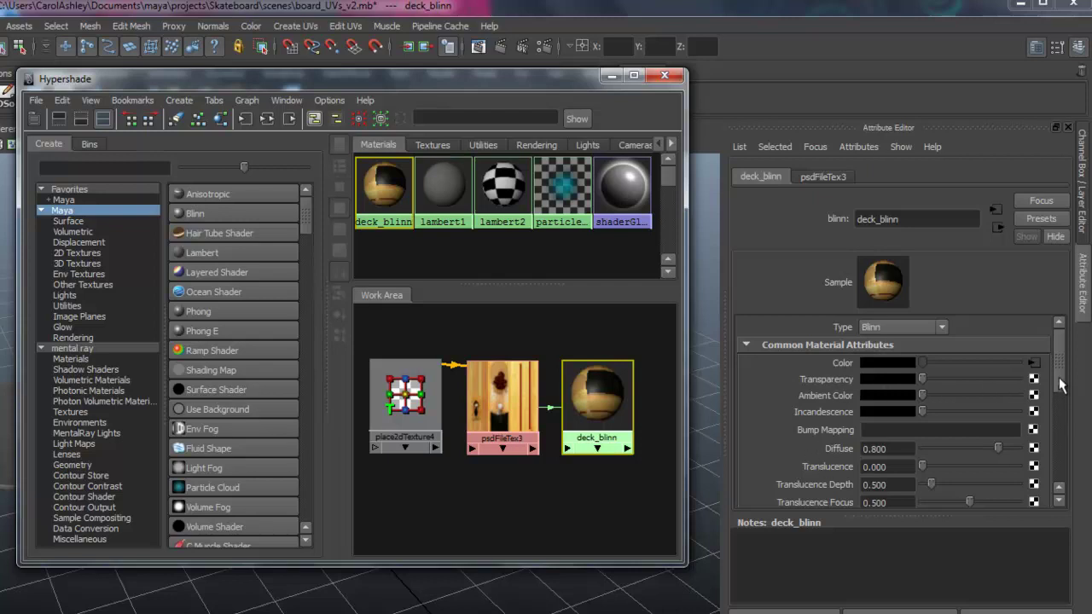
{"action": "scroll", "coordinate": [1061, 385], "scroll_direction": "down", "scroll_amount": 5}
{"action": "scroll", "coordinate": [1038, 466], "scroll_direction": "up", "scroll_amount": 5}
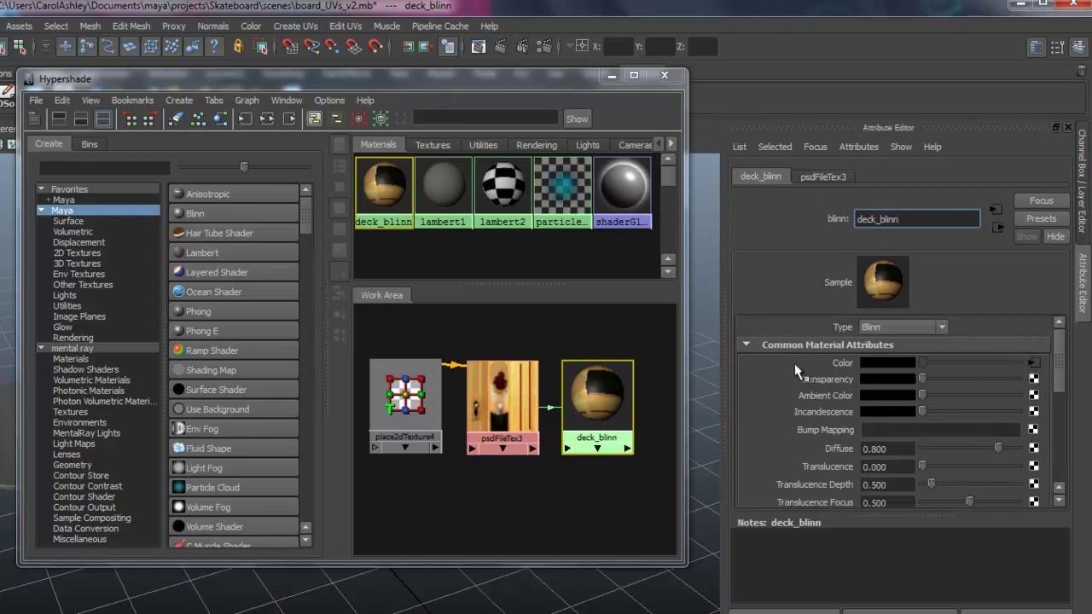
Move the Hypershade aside and drop deck_blinn onto the top deck, skt_top_poly
{"action": "left_click", "coordinate": [503, 397]}
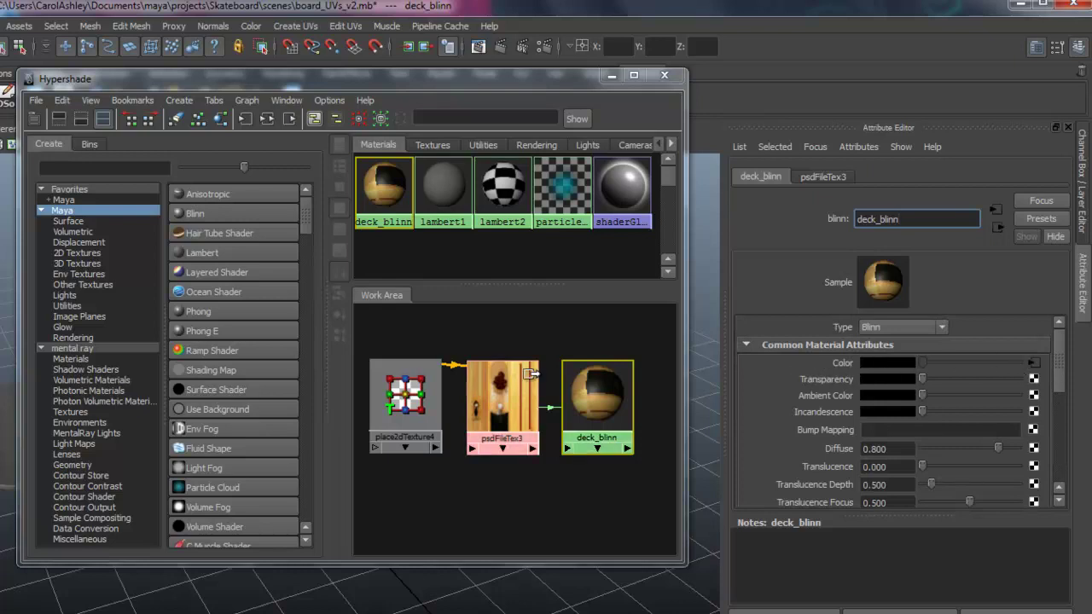
{"action": "left_click", "coordinate": [412, 394]}
{"action": "left_click", "coordinate": [597, 394]}
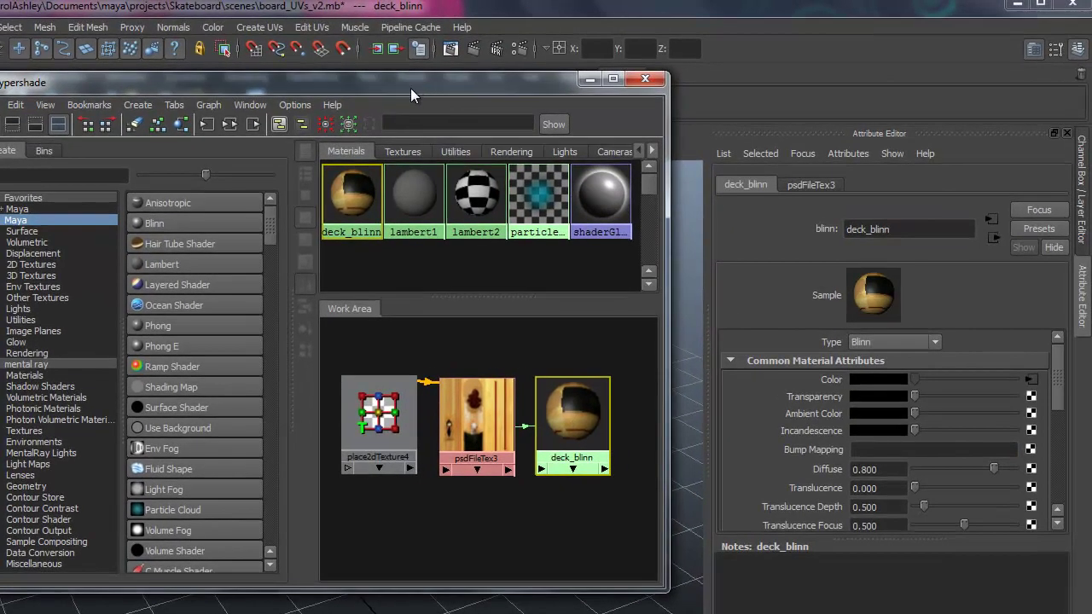
{"action": "left_click_drag", "start_coordinate": [410, 88], "coordinate": [762, 91]}
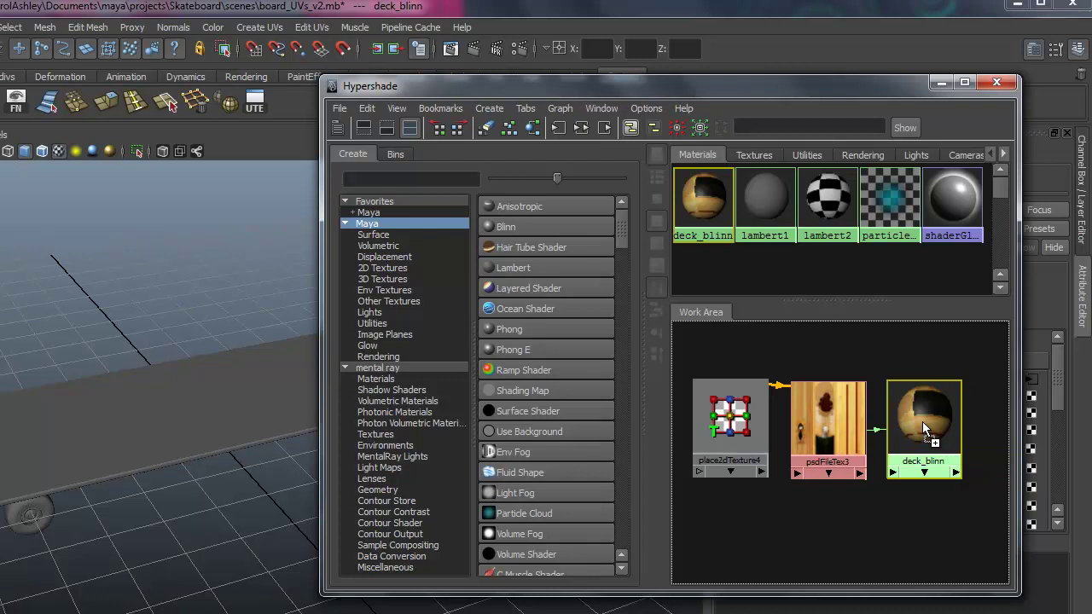
{"action": "middle_click_drag", "start_coordinate": [922, 422], "coordinate": [152, 417]}
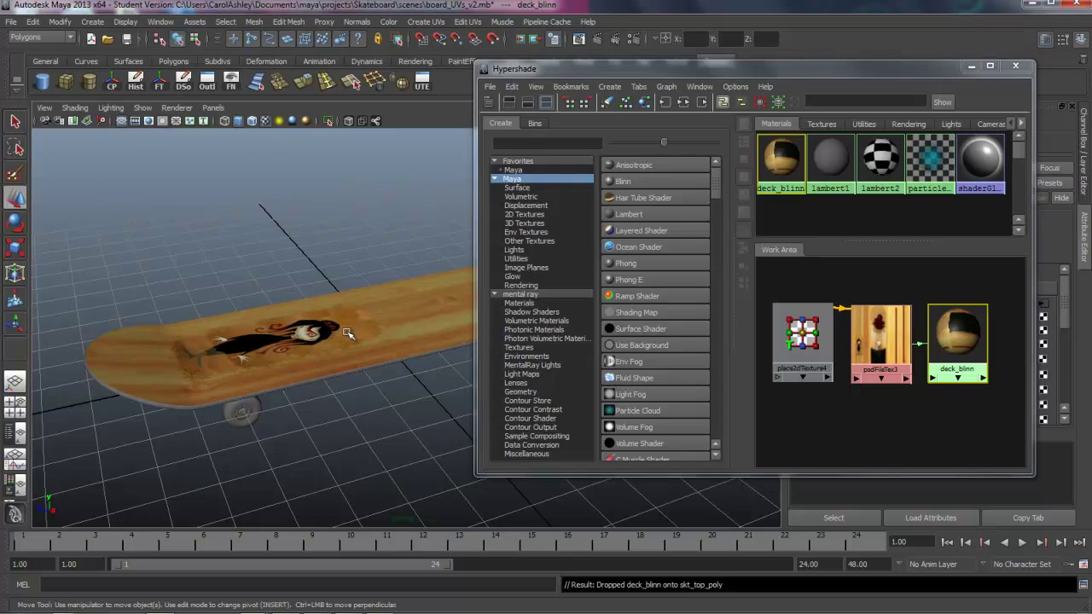
Select skt_side_poly from below the board and assign deck_blinn to it
{"action": "left_click", "coordinate": [341, 333]}
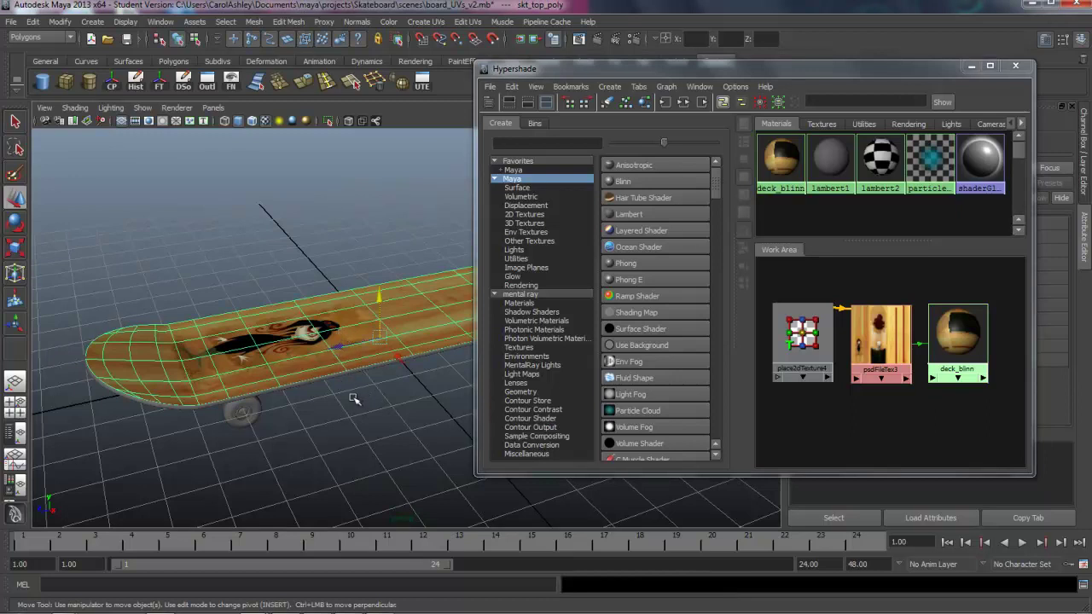
{"action": "left_click_drag", "start_coordinate": [350, 401], "coordinate": [376, 400], "text": "alt"}
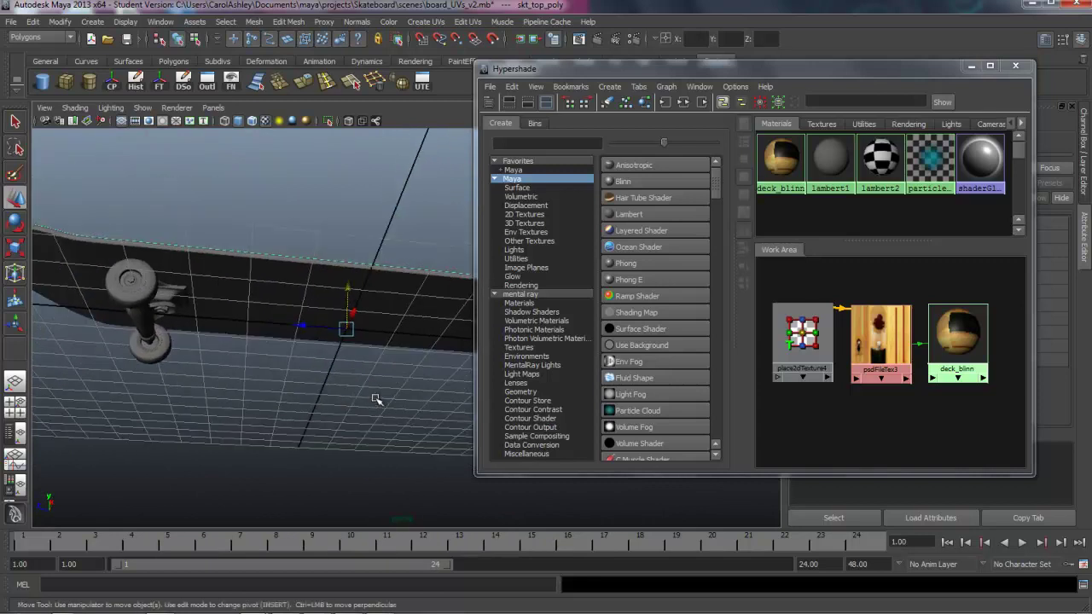
{"action": "left_click", "coordinate": [292, 294]}
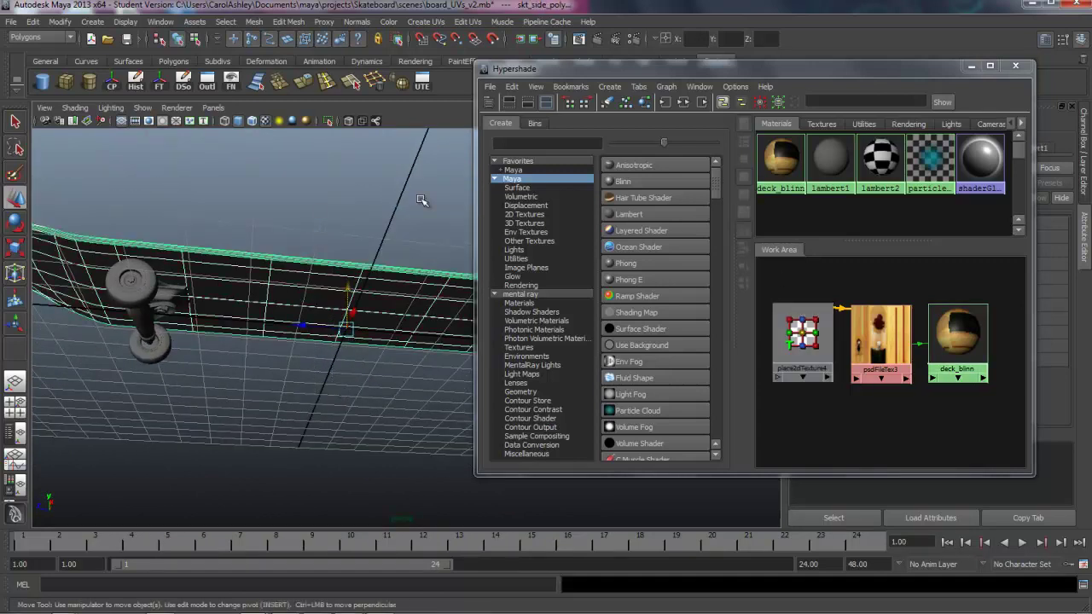
{"action": "right_click", "coordinate": [784, 167]}
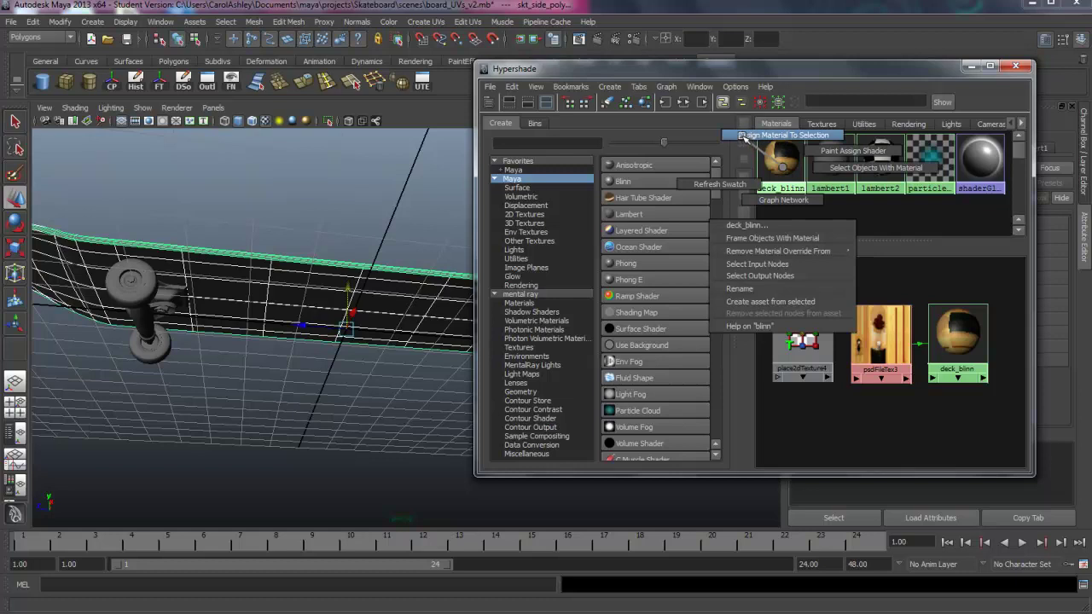
{"action": "left_click", "coordinate": [783, 136]}
Orbit around the skateboard to check the wood material on the deck's edge
{"action": "left_click_drag", "start_coordinate": [354, 370], "coordinate": [300, 400], "text": "alt"}
{"action": "left_click_drag", "start_coordinate": [102, 405], "coordinate": [174, 301], "text": "alt"}
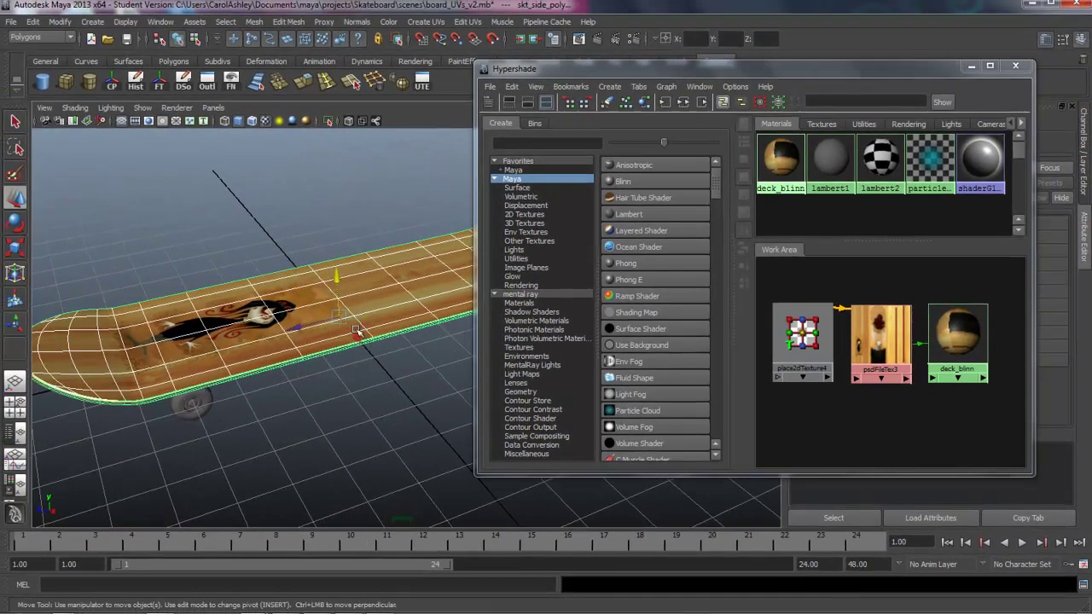
{"action": "left_click_drag", "start_coordinate": [356, 331], "coordinate": [361, 395], "text": "alt"}
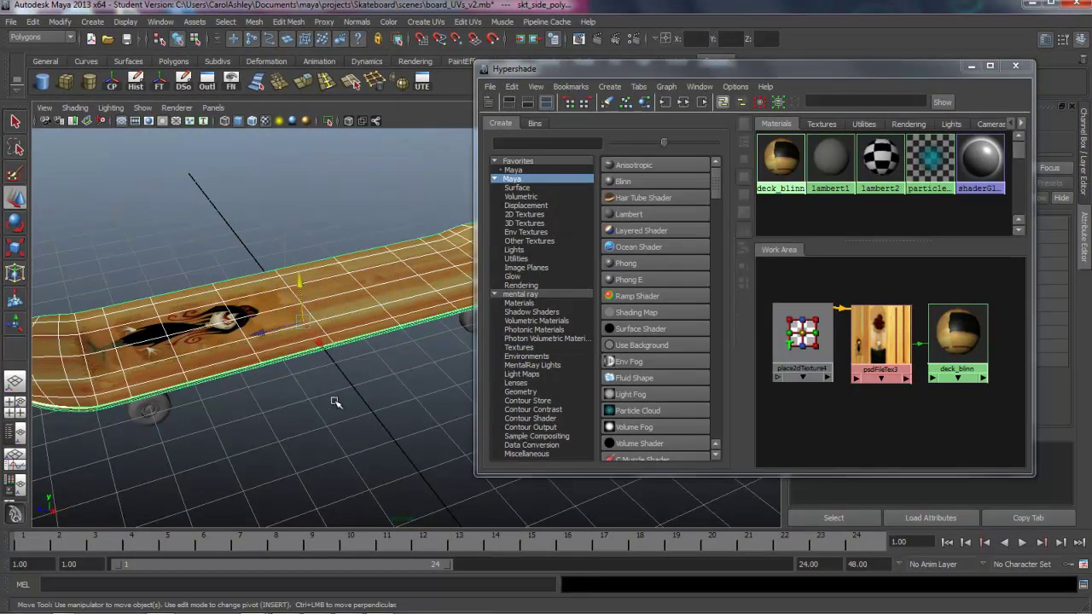
{"action": "right_click", "coordinate": [774, 154]}
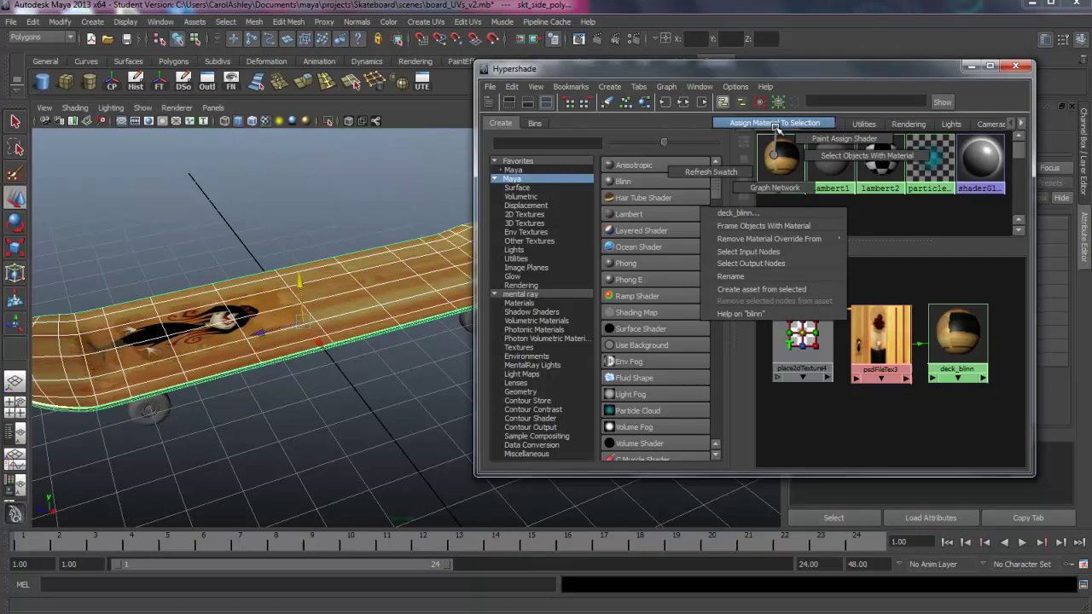
{"action": "left_click", "coordinate": [771, 168]}
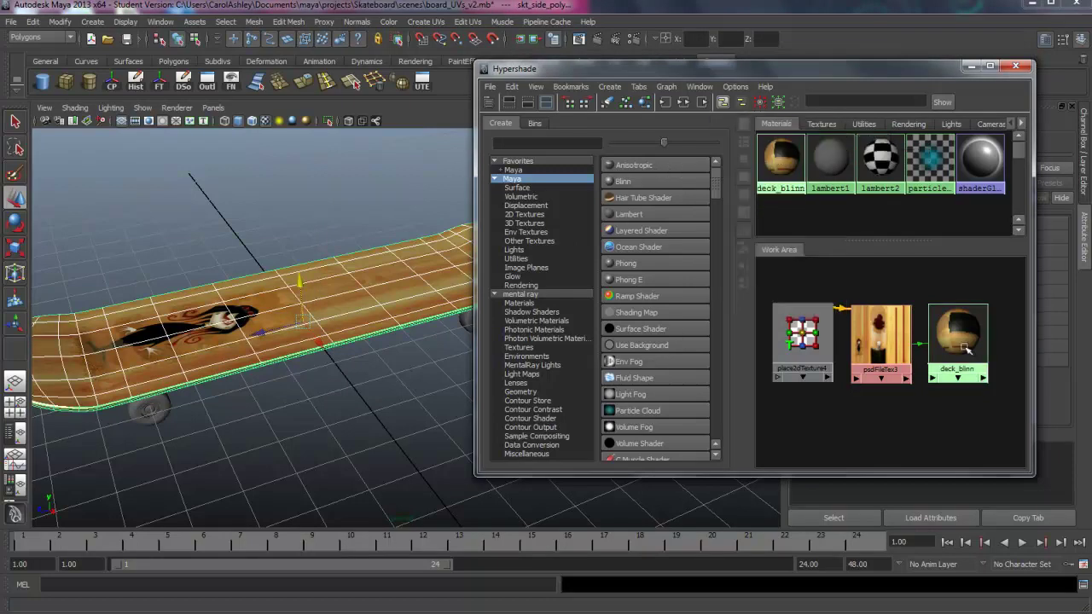
Assign the deck_blinn material to the skateboard deck
{"action": "right_click", "coordinate": [964, 346]}
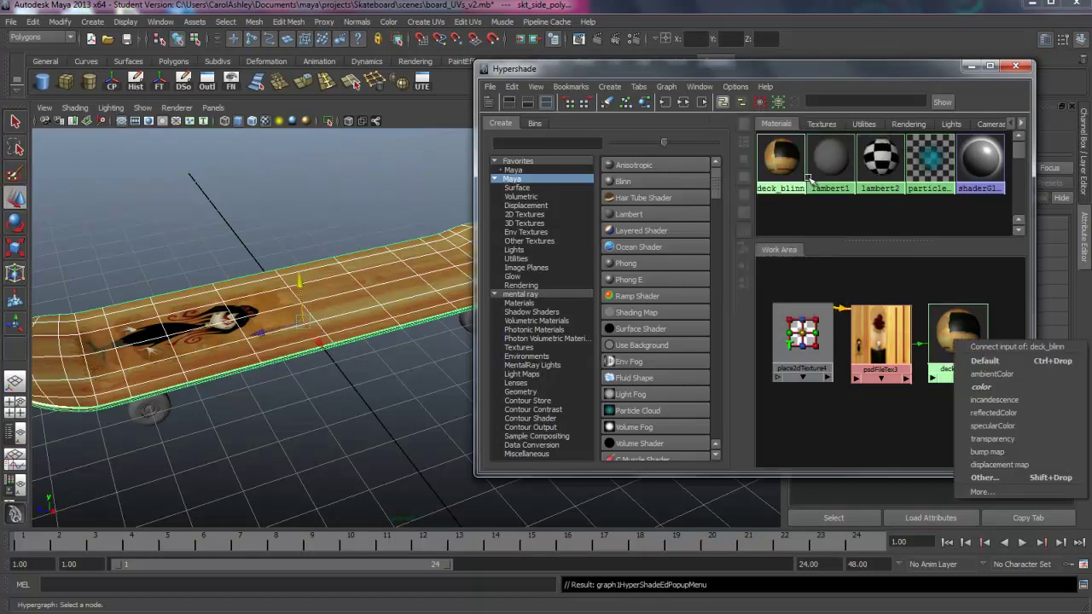
{"action": "middle_click_drag", "start_coordinate": [788, 166], "coordinate": [386, 303]}
{"action": "left_click_drag", "start_coordinate": [464, 325], "coordinate": [256, 314], "text": "alt"}
{"action": "left_click_drag", "start_coordinate": [241, 271], "coordinate": [290, 488]}
{"action": "right_click_drag", "start_coordinate": [261, 364], "coordinate": [227, 582]}
{"action": "right_click_drag", "start_coordinate": [296, 580], "coordinate": [366, 566]}
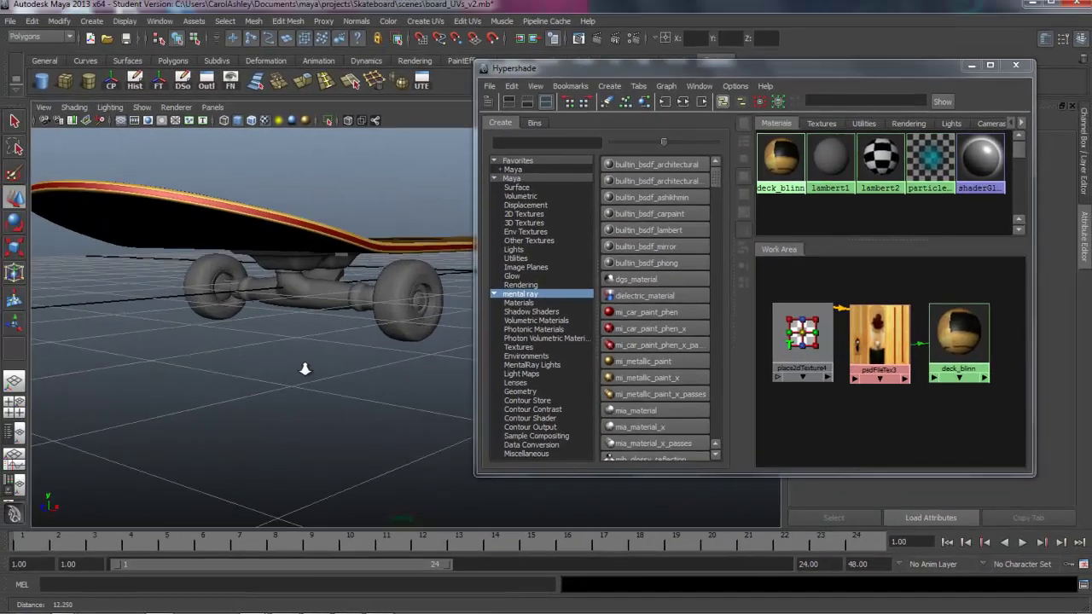
Move the camera under the board and select the truck axle
{"action": "left_click_drag", "start_coordinate": [305, 368], "coordinate": [270, 364], "text": "alt"}
{"action": "middle_click_drag", "start_coordinate": [271, 363], "coordinate": [223, 399], "text": "alt"}
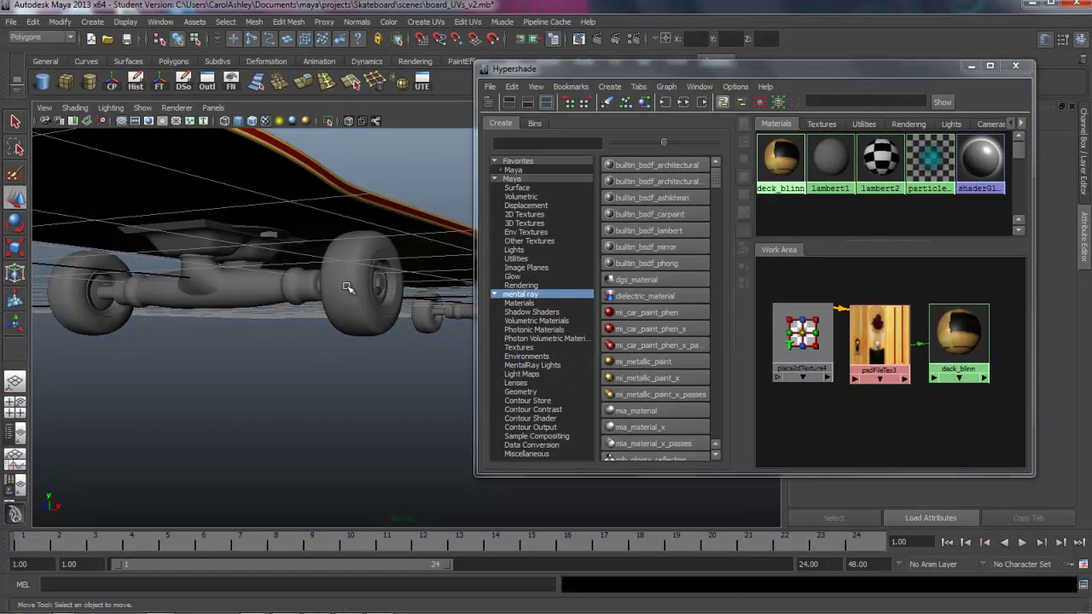
{"action": "left_click", "coordinate": [347, 287]}
{"action": "left_click", "coordinate": [258, 290]}
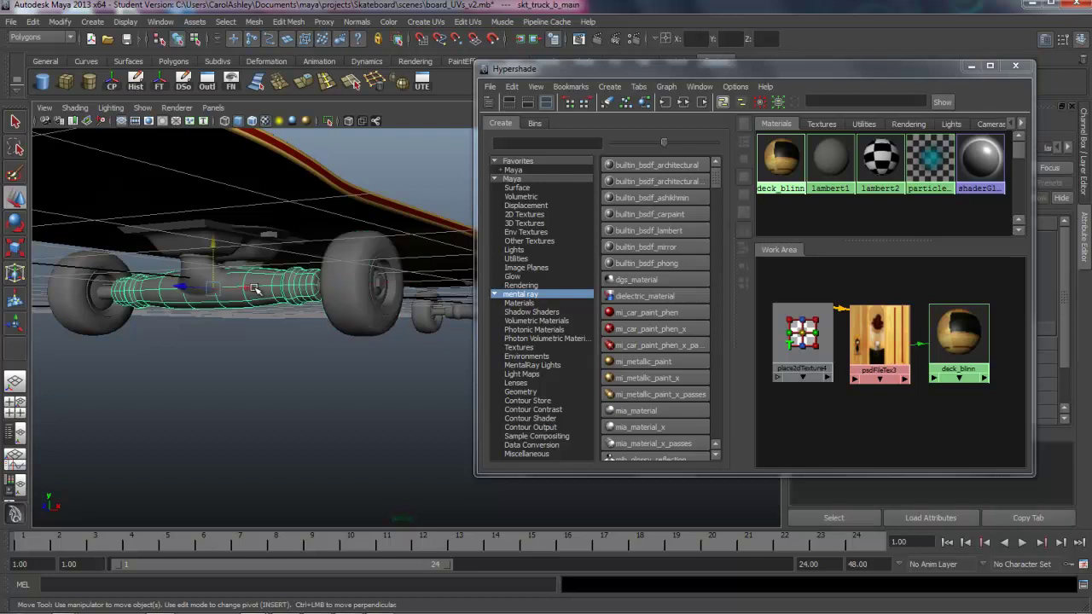
{"action": "left_click", "coordinate": [352, 291]}
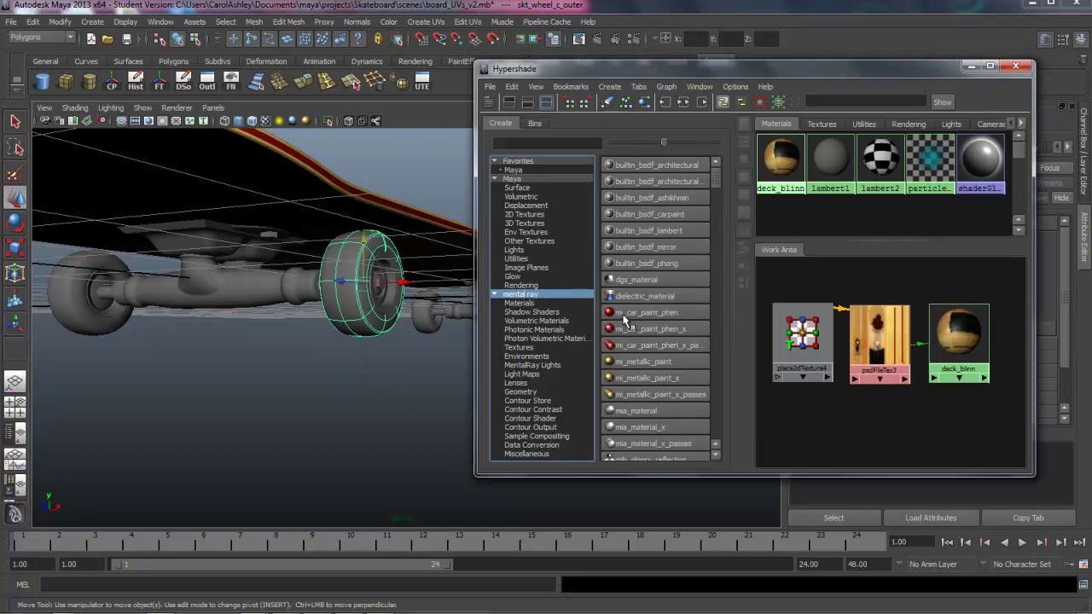
{"action": "left_click", "coordinate": [257, 290]}
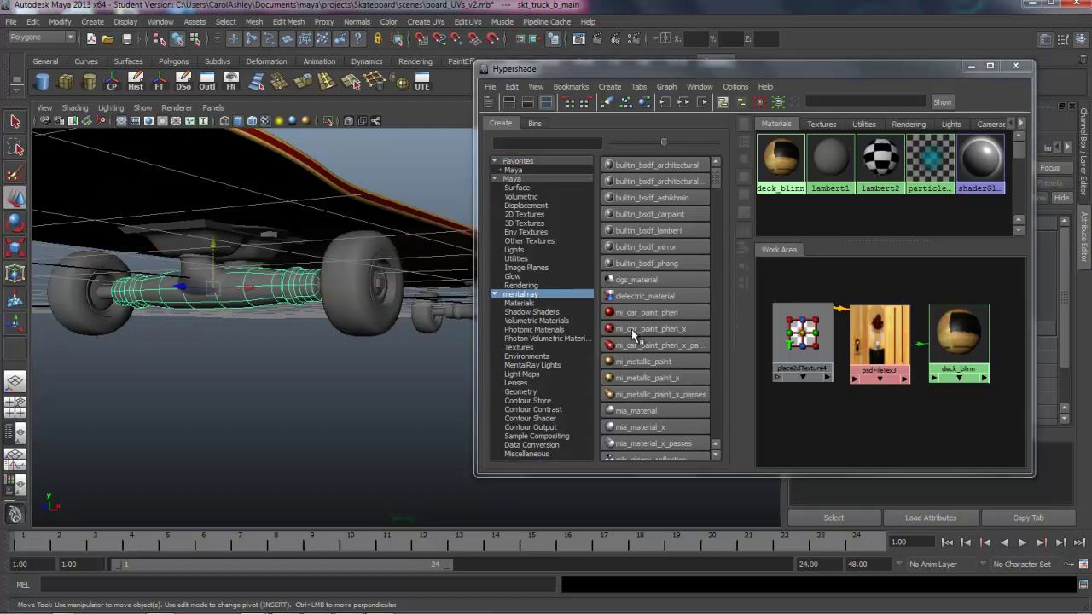
Create an mi_metallic_paint material and place it below deck_blinn
{"action": "left_click", "coordinate": [645, 363]}
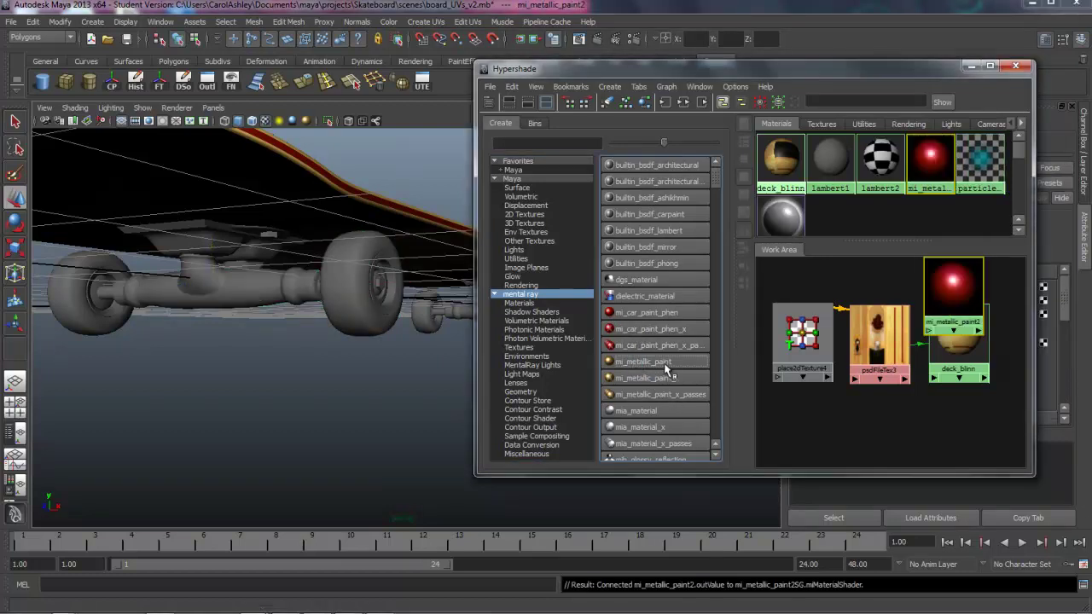
{"action": "left_click_drag", "start_coordinate": [953, 290], "coordinate": [964, 422]}
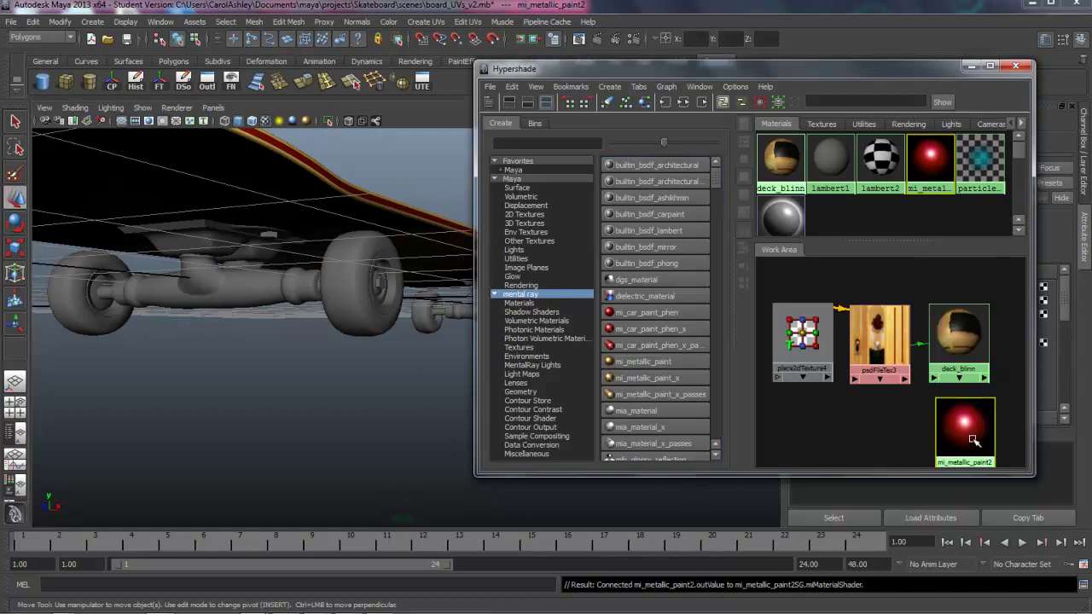
{"action": "mouse_move", "coordinate": [244, 349]}
{"action": "left_mouse_down", "text": "alt"}
{"action": "mouse_move", "coordinate": [300, 367]}
{"action": "mouse_move", "coordinate": [256, 333]}
{"action": "left_mouse_up", "text": "alt"}
Zoom in on the wheel and select the truck axle, wheel nut, hub ring and tyre
{"action": "left_click", "coordinate": [209, 303]}
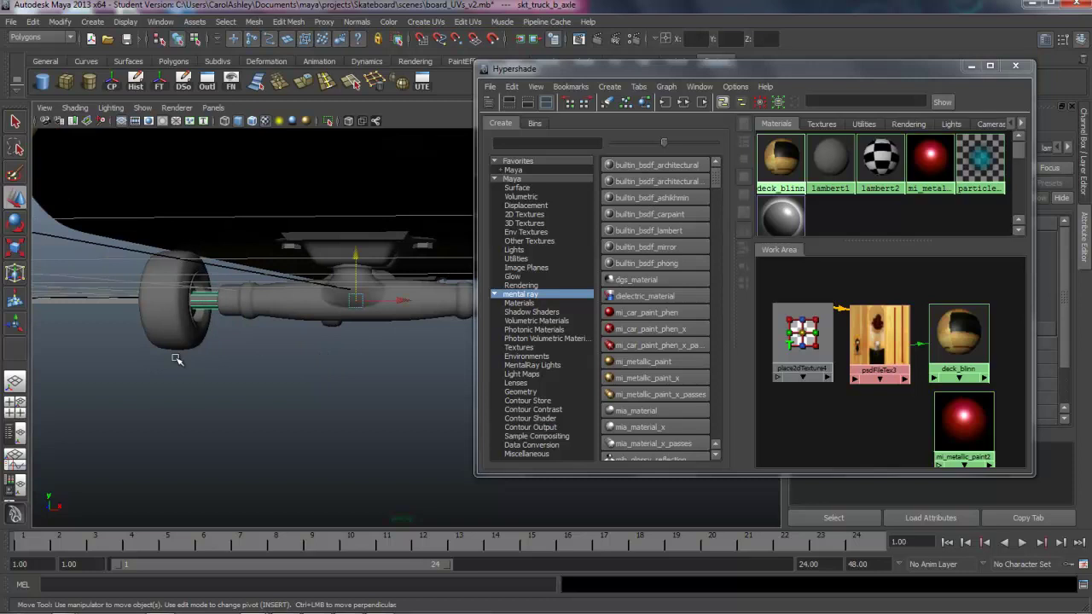
{"action": "scroll", "coordinate": [187, 359], "scroll_direction": "down", "scroll_amount": 5}
{"action": "left_click_drag", "start_coordinate": [238, 361], "coordinate": [278, 288], "text": "alt"}
{"action": "scroll", "coordinate": [176, 353], "scroll_direction": "up", "scroll_amount": 6}
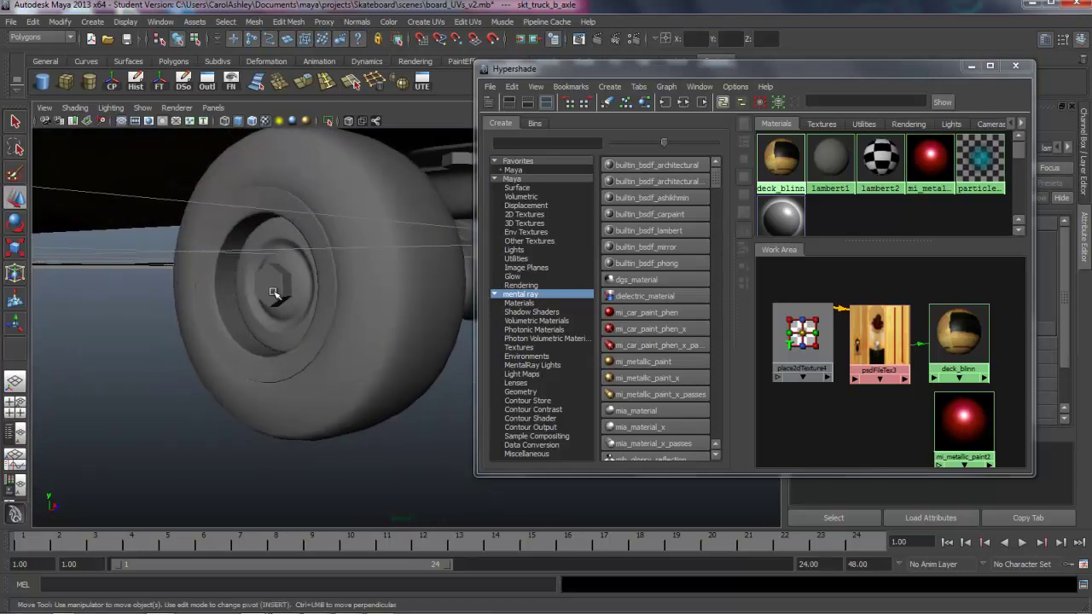
{"action": "left_click", "coordinate": [273, 293]}
{"action": "left_click", "coordinate": [284, 270]}
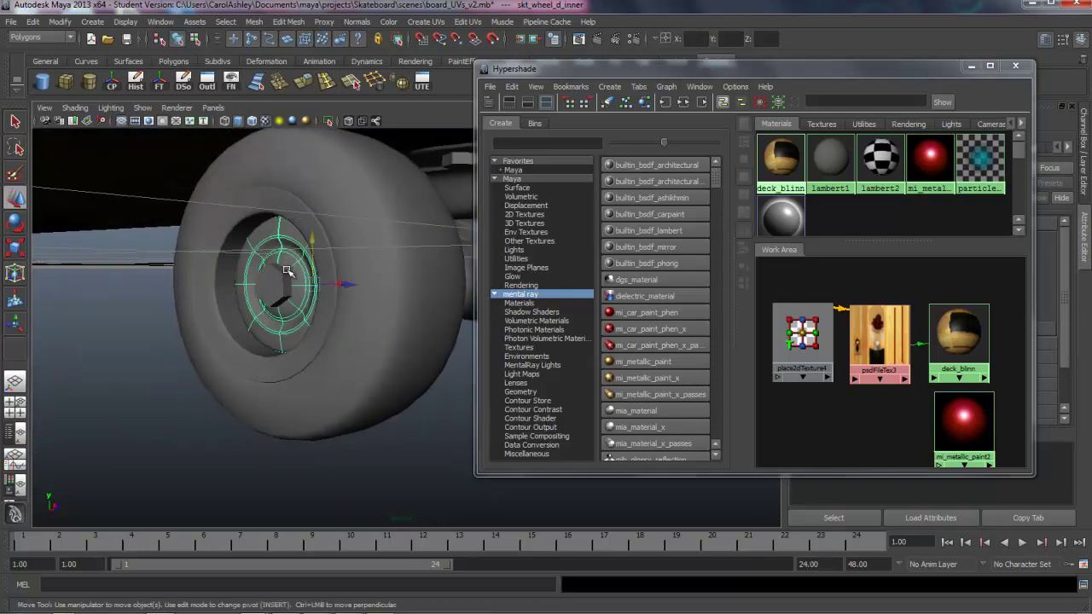
{"action": "left_click", "coordinate": [394, 362]}
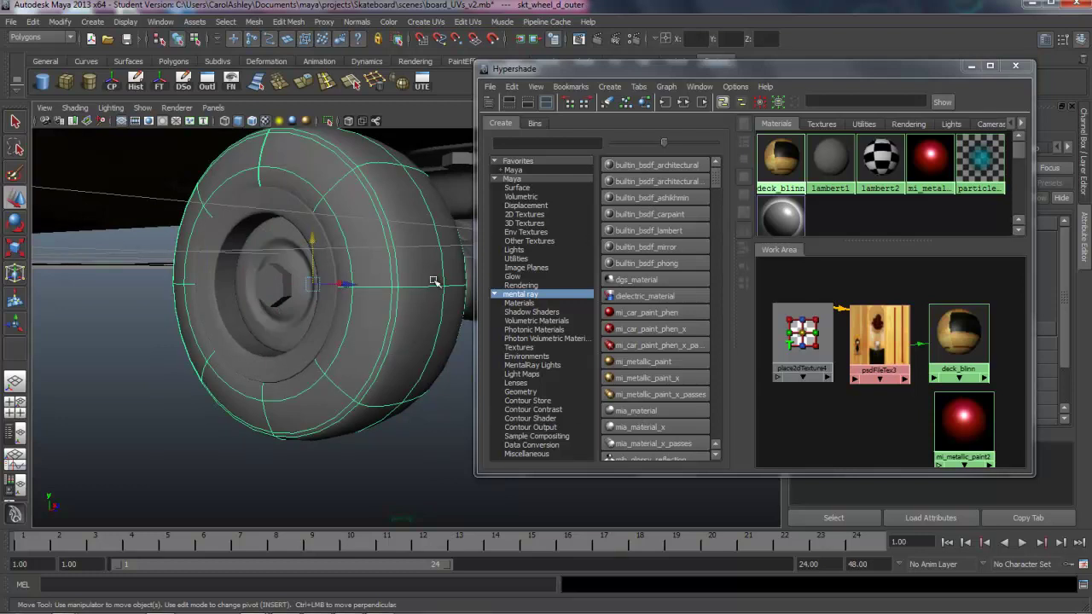
Create an mia_material and an mi_car_paint_phen material, arranging both in the work area
{"action": "left_click", "coordinate": [643, 414]}
{"action": "left_click_drag", "start_coordinate": [944, 374], "coordinate": [871, 428]}
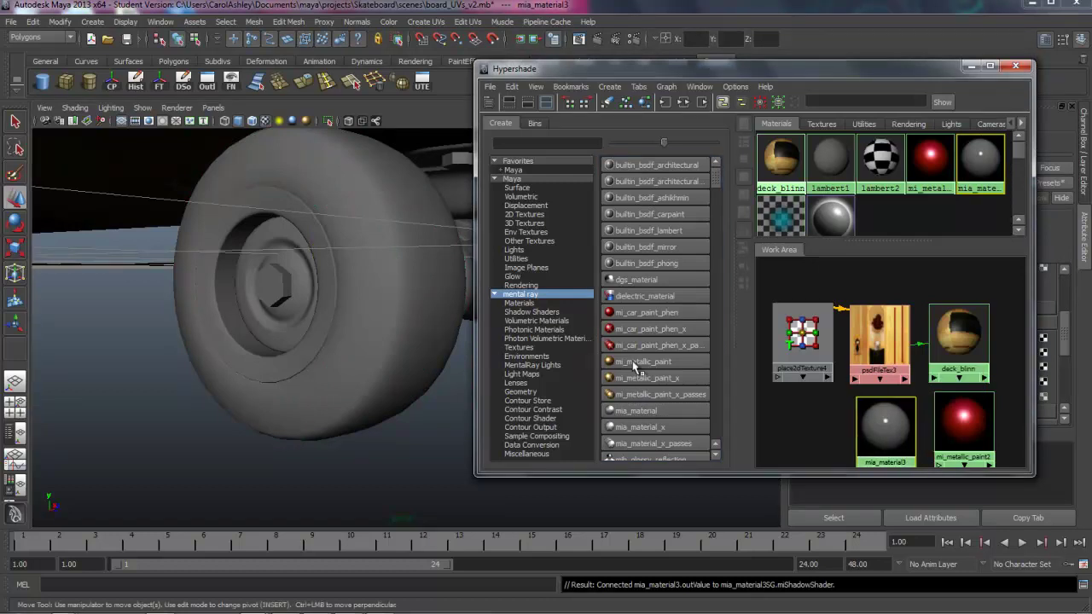
{"action": "left_click", "coordinate": [627, 314]}
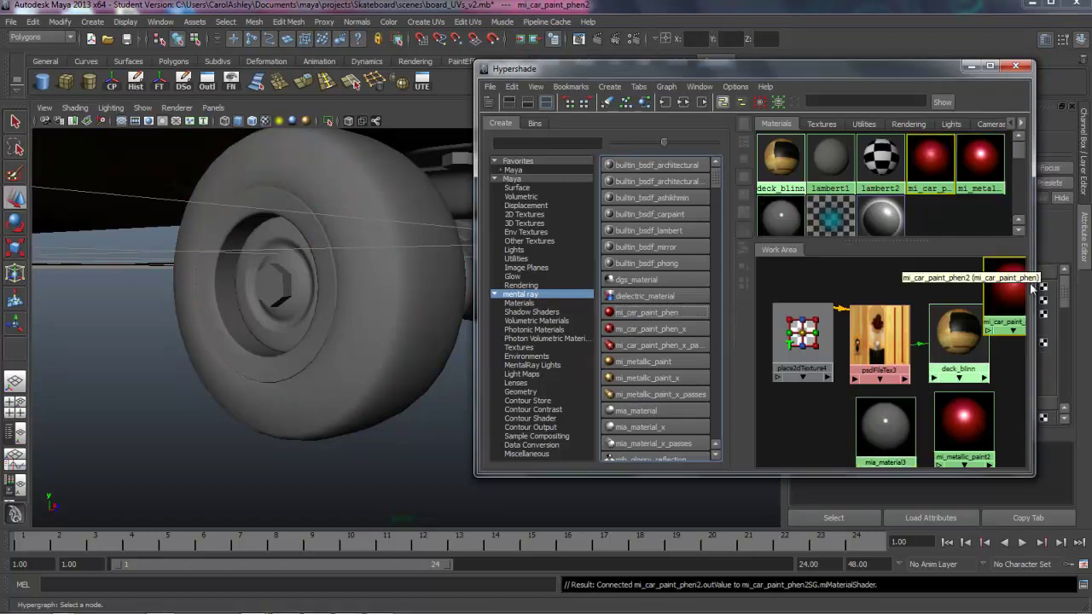
{"action": "left_click_drag", "start_coordinate": [1004, 294], "coordinate": [803, 418]}
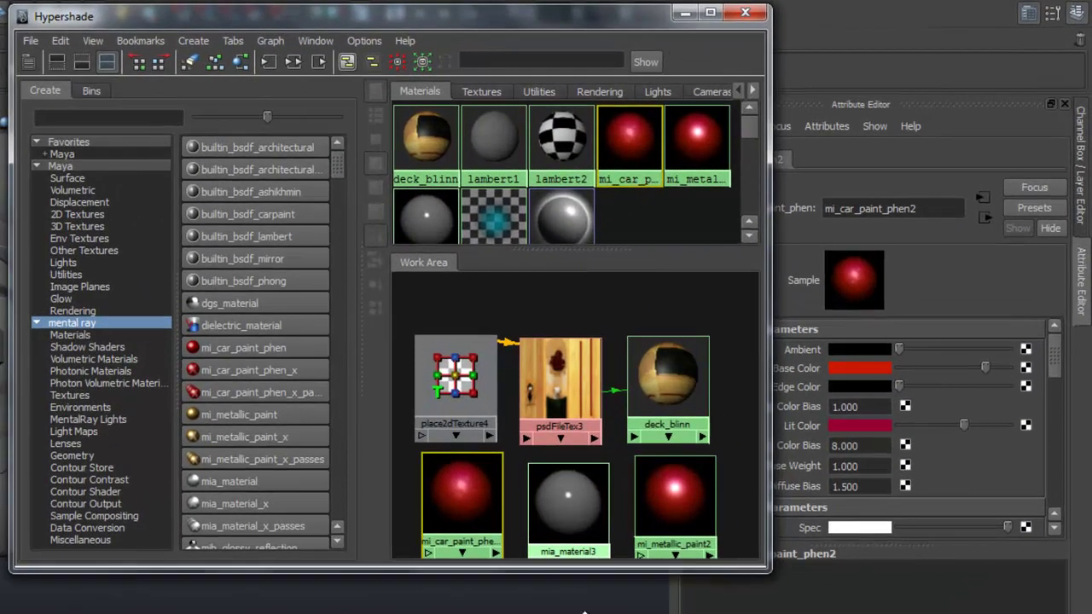
Rename the car paint material to mi_truck
{"action": "left_click_drag", "start_coordinate": [461, 550], "coordinate": [462, 560]}
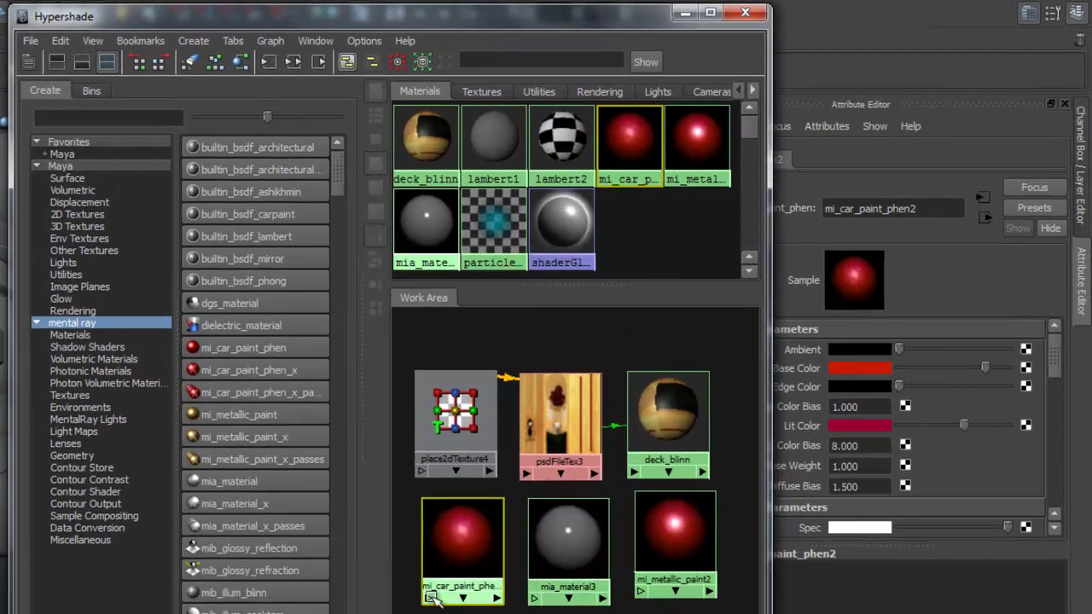
{"action": "middle_click_drag", "start_coordinate": [462, 556], "coordinate": [461, 549]}
{"action": "left_click_drag", "start_coordinate": [552, 14], "coordinate": [388, 13]}
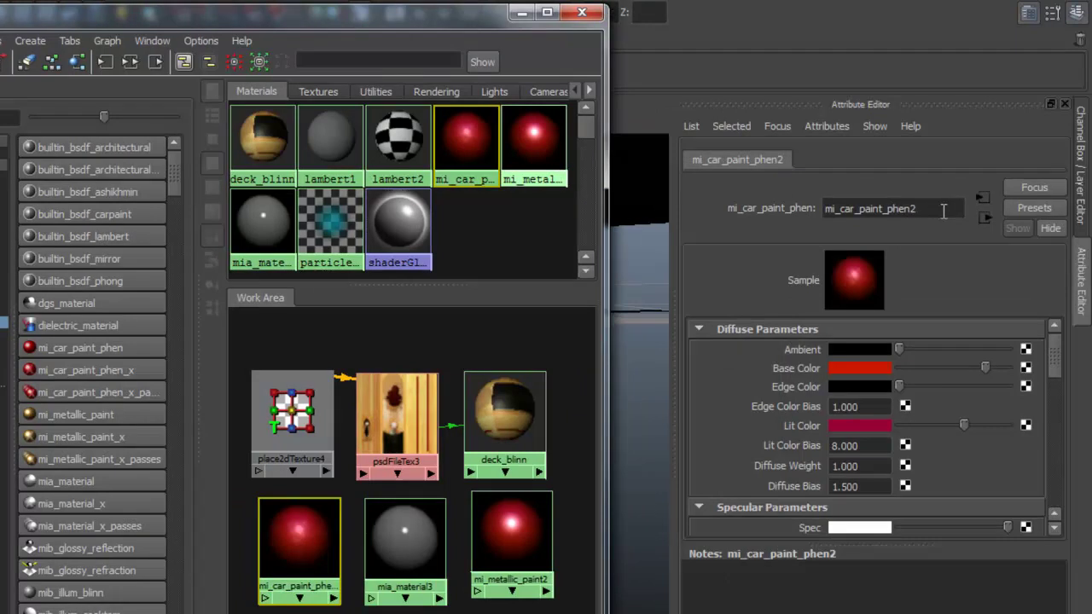
{"action": "double_click", "coordinate": [943, 208]}
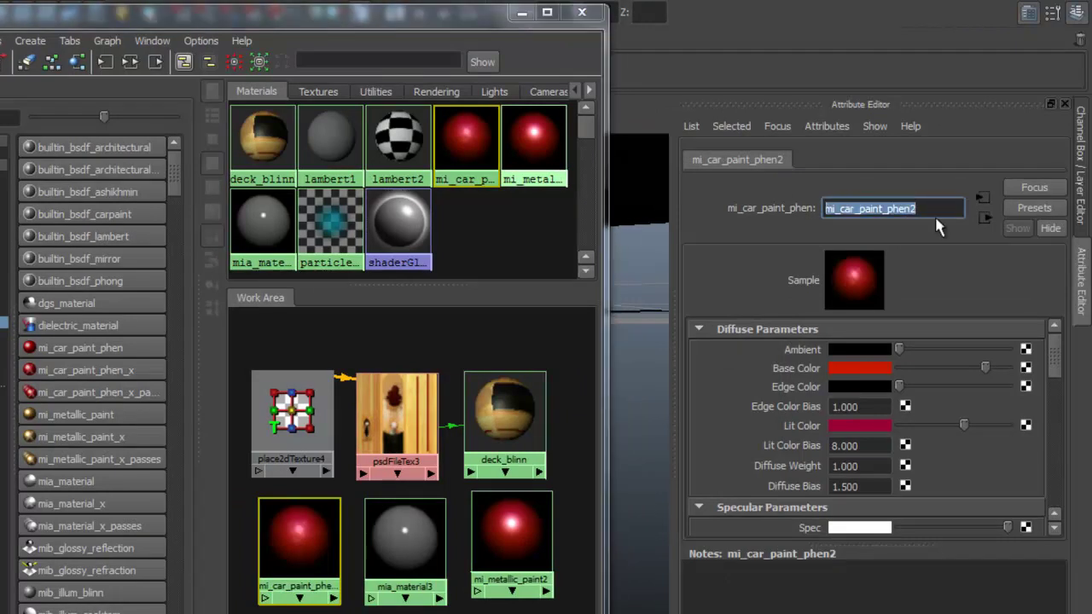
{"action": "type", "text": "mi"}
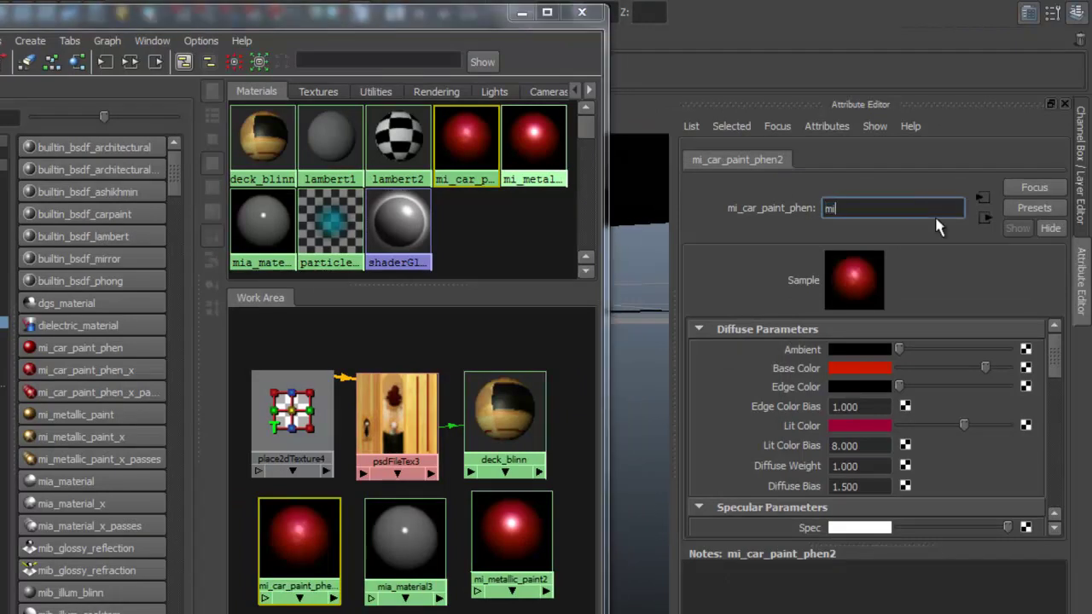
{"action": "type", "text": "_truck"}
{"action": "key", "text": "Return"}
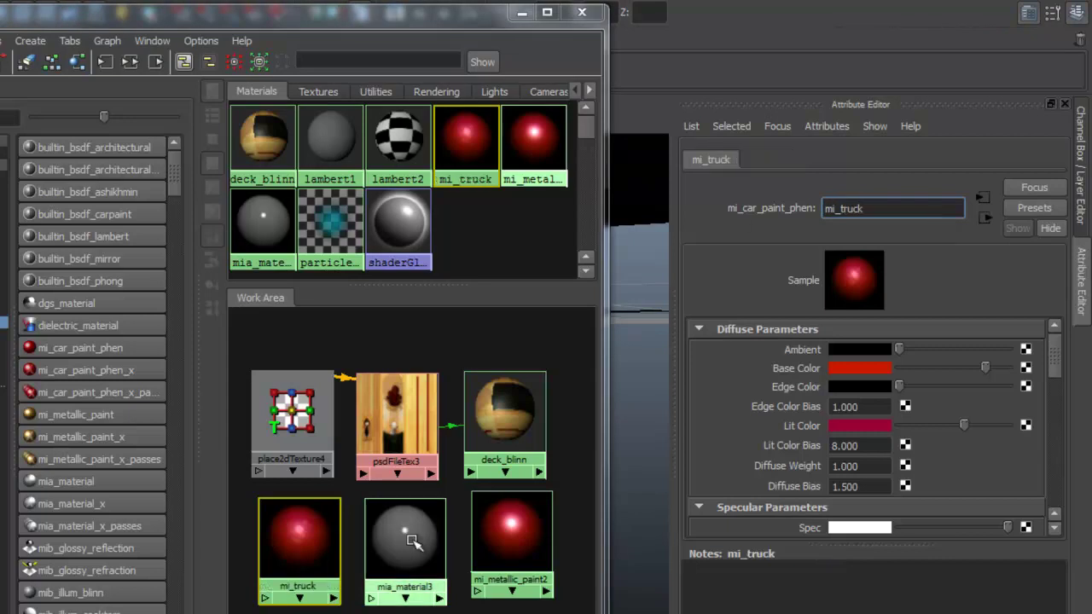
Rename mia_material3 to mia_wheel
{"action": "left_click", "coordinate": [411, 566]}
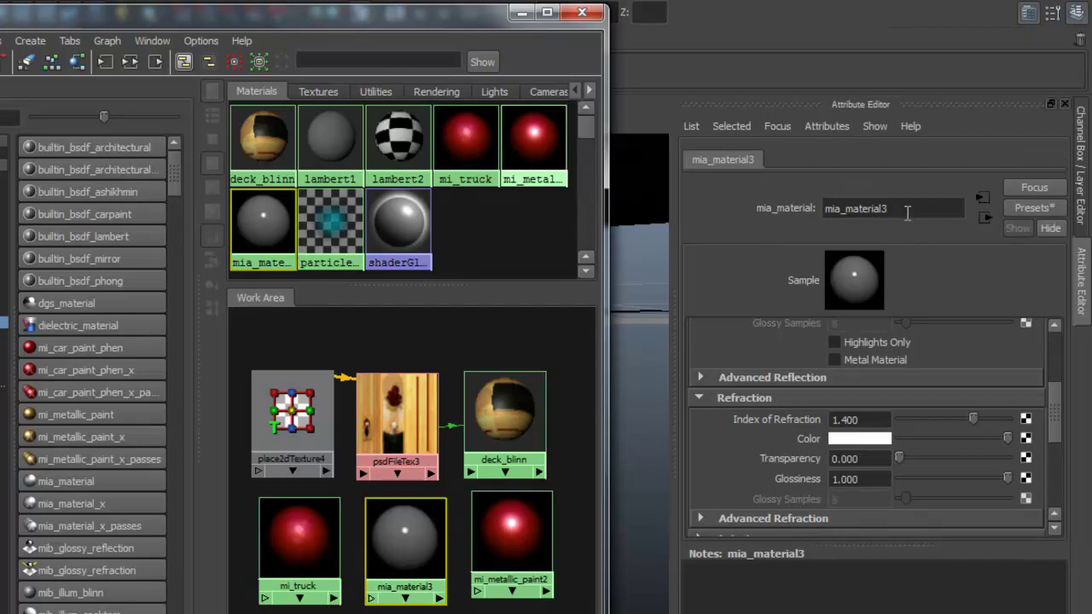
{"action": "left_click_drag", "start_coordinate": [907, 216], "coordinate": [855, 209]}
{"action": "type", "text": "whe"}
{"action": "key", "text": "Return"}
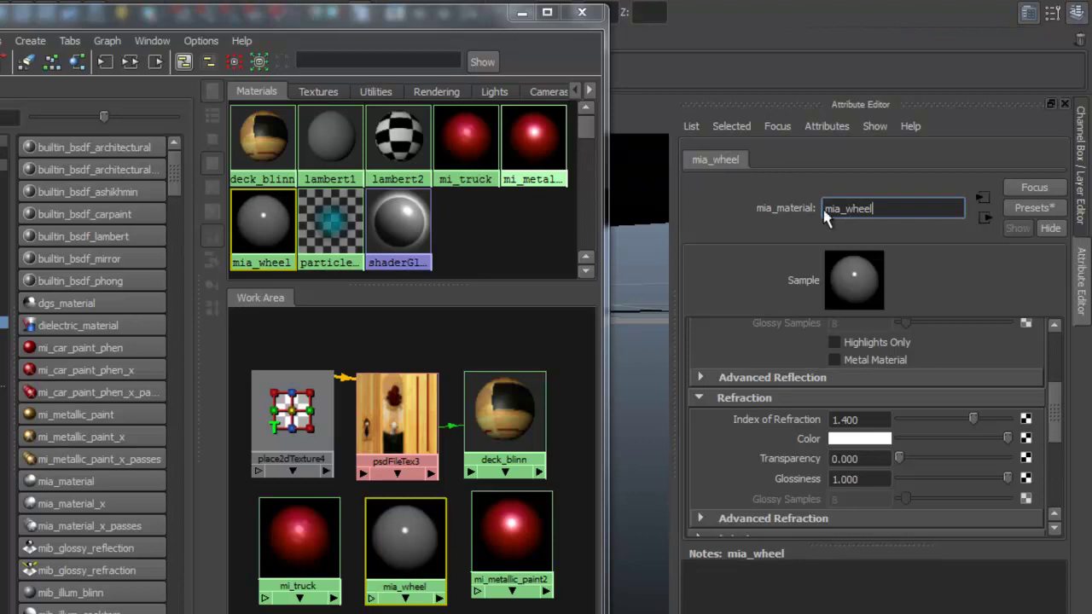
Rename the metallic paint material to mi_rims
{"action": "left_click", "coordinate": [509, 540]}
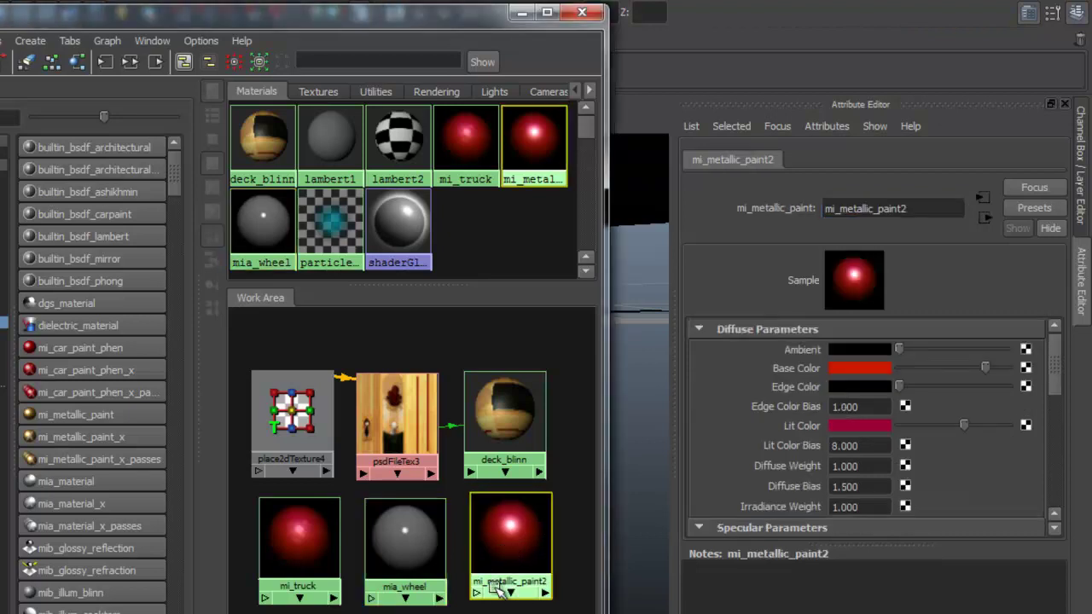
{"action": "left_click_drag", "start_coordinate": [922, 209], "coordinate": [848, 208]}
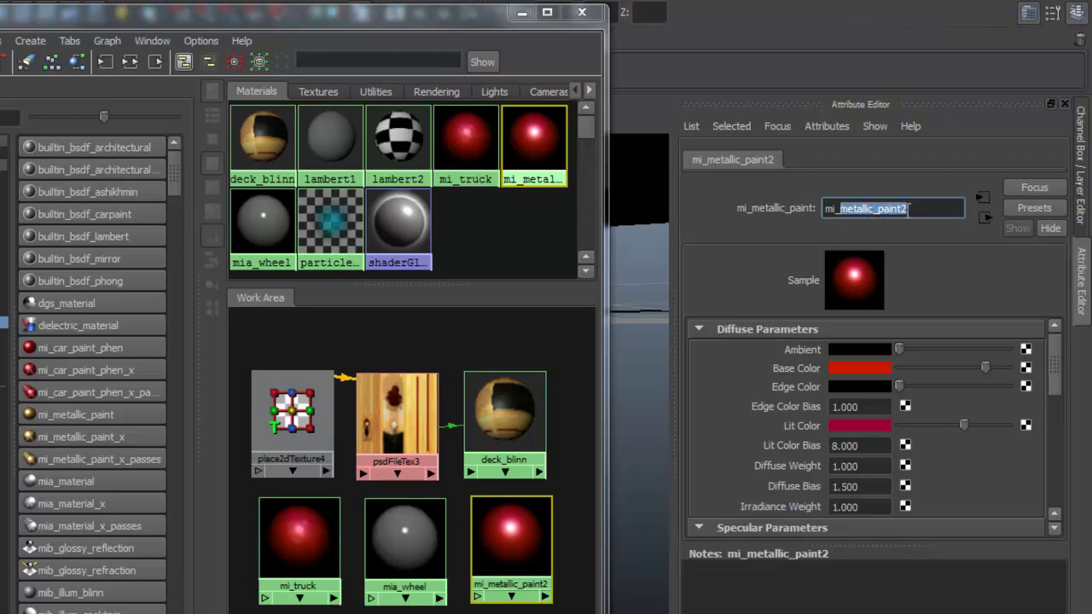
{"action": "type", "text": "rims"}
{"action": "key", "text": "Return"}
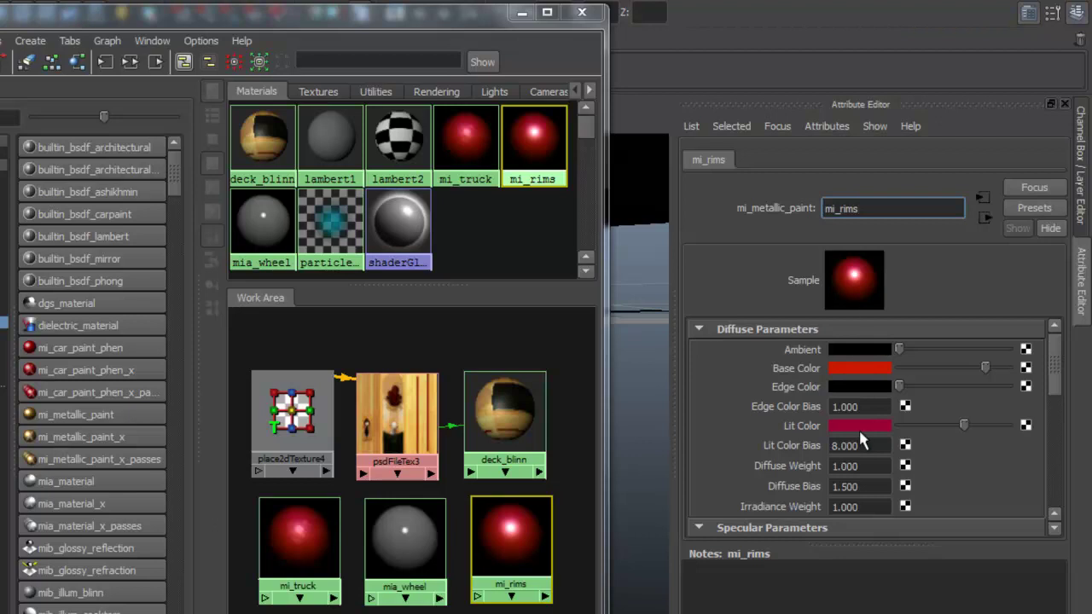
{"action": "left_click", "coordinate": [397, 528]}
{"action": "left_click", "coordinate": [301, 543]}
Select the wheel tyres and assign the mia_wheel material to them
{"action": "left_click_drag", "start_coordinate": [411, 40], "coordinate": [727, 42]}
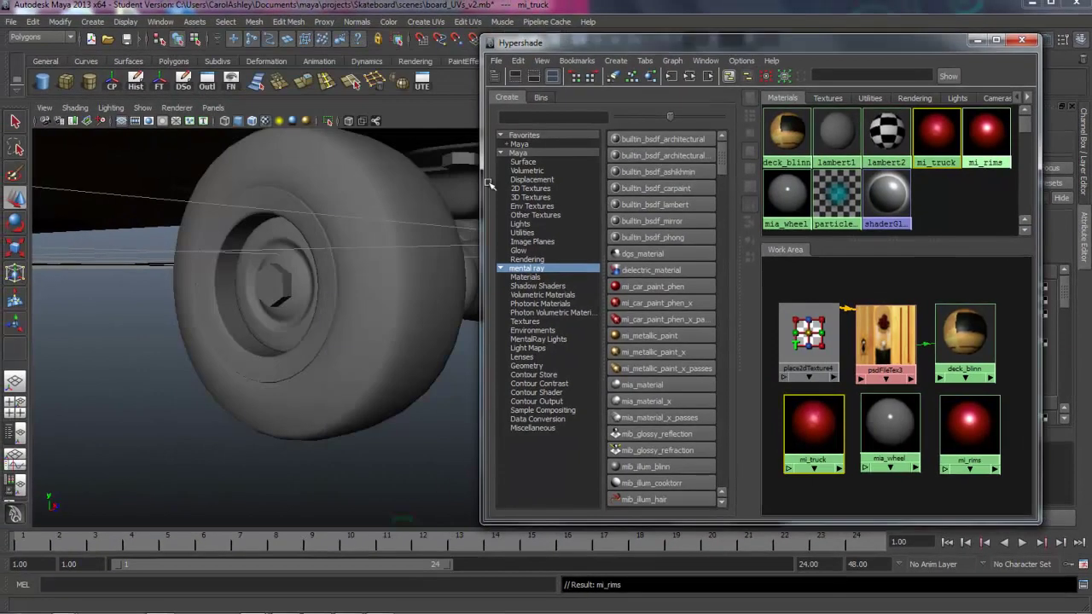
{"action": "left_click", "coordinate": [393, 316]}
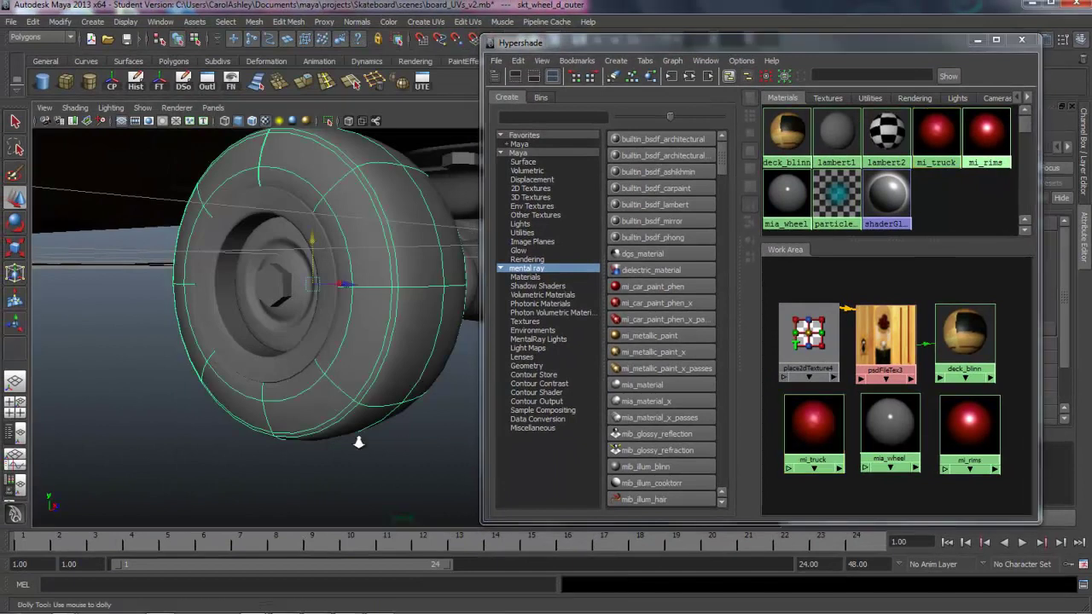
{"action": "scroll", "coordinate": [401, 370], "scroll_direction": "down", "scroll_amount": 5}
{"action": "left_click_drag", "start_coordinate": [334, 433], "coordinate": [245, 369], "text": "alt"}
{"action": "left_click", "coordinate": [121, 324]}
{"action": "left_click", "coordinate": [247, 318], "text": "shift"}
{"action": "left_click_drag", "start_coordinate": [247, 317], "coordinate": [314, 373], "text": "alt"}
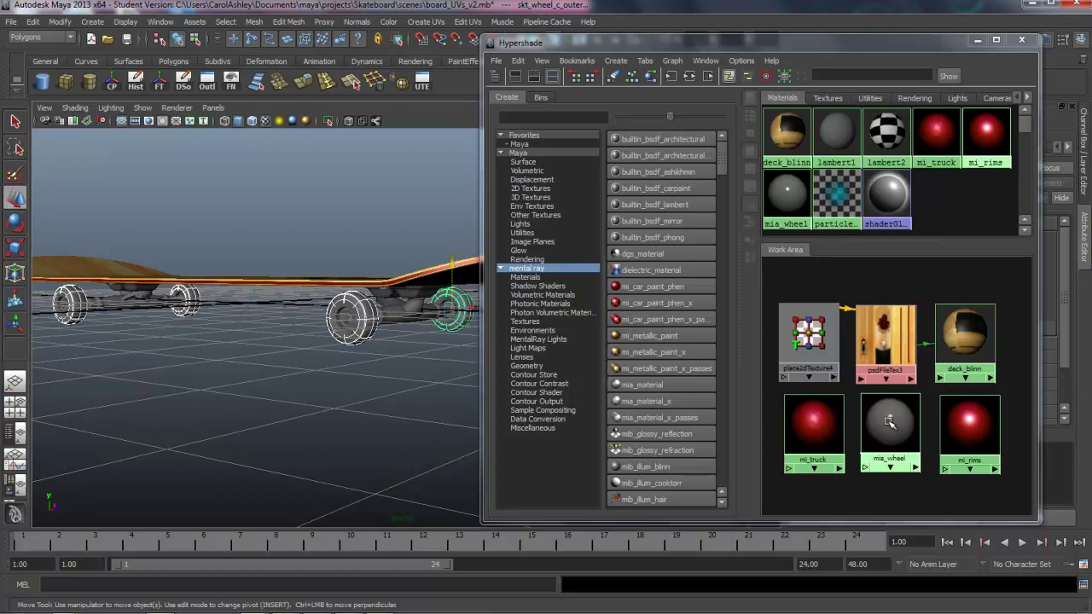
{"action": "right_click", "coordinate": [889, 421]}
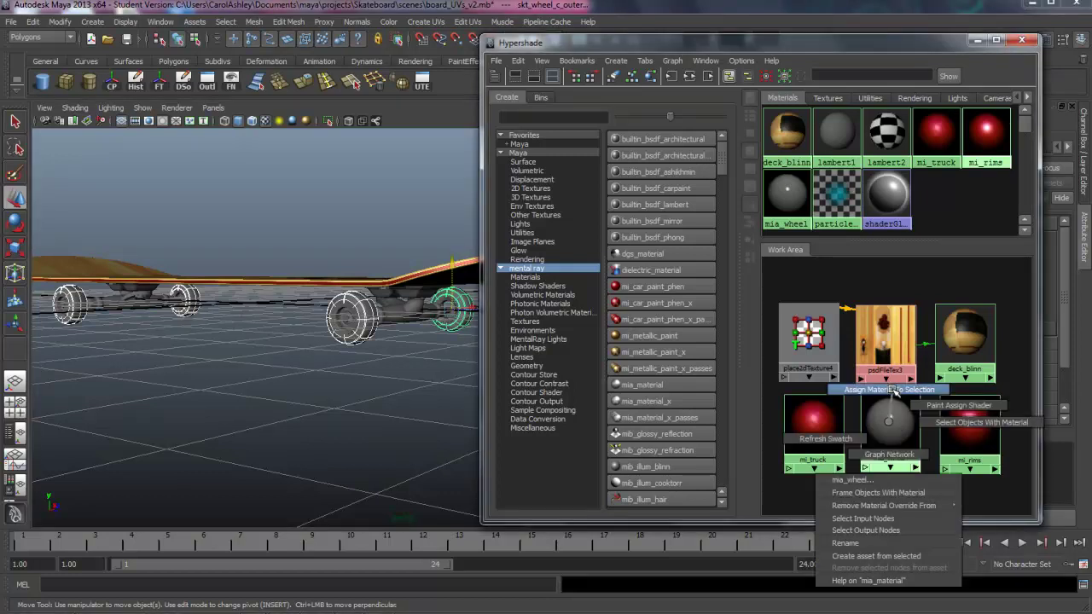
{"action": "left_click", "coordinate": [893, 390]}
{"action": "key", "text": "f"}
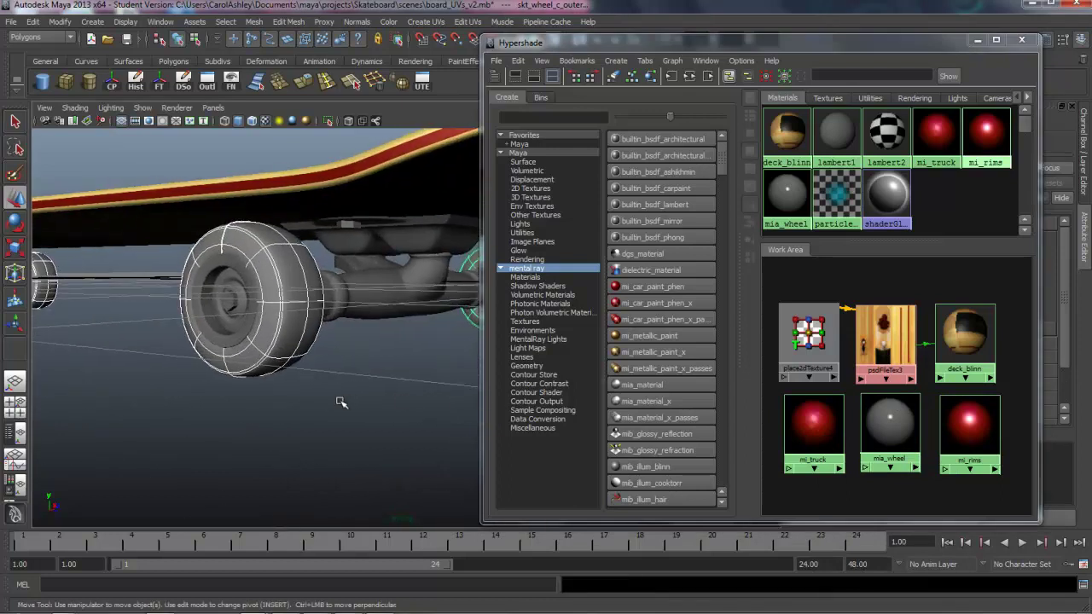
Show mia_wheel's attributes, rearrange the Hypershade panels, then minimize the Hypershade
{"action": "left_click", "coordinate": [904, 435]}
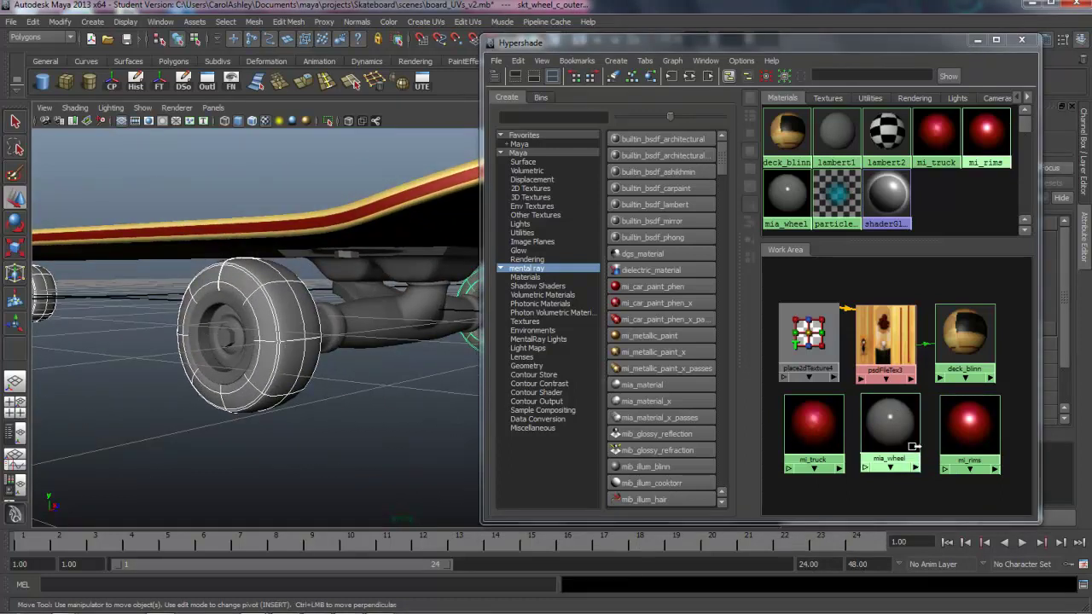
{"action": "left_click_drag", "start_coordinate": [705, 42], "coordinate": [518, 37]}
{"action": "left_click_drag", "start_coordinate": [841, 248], "coordinate": [748, 247]}
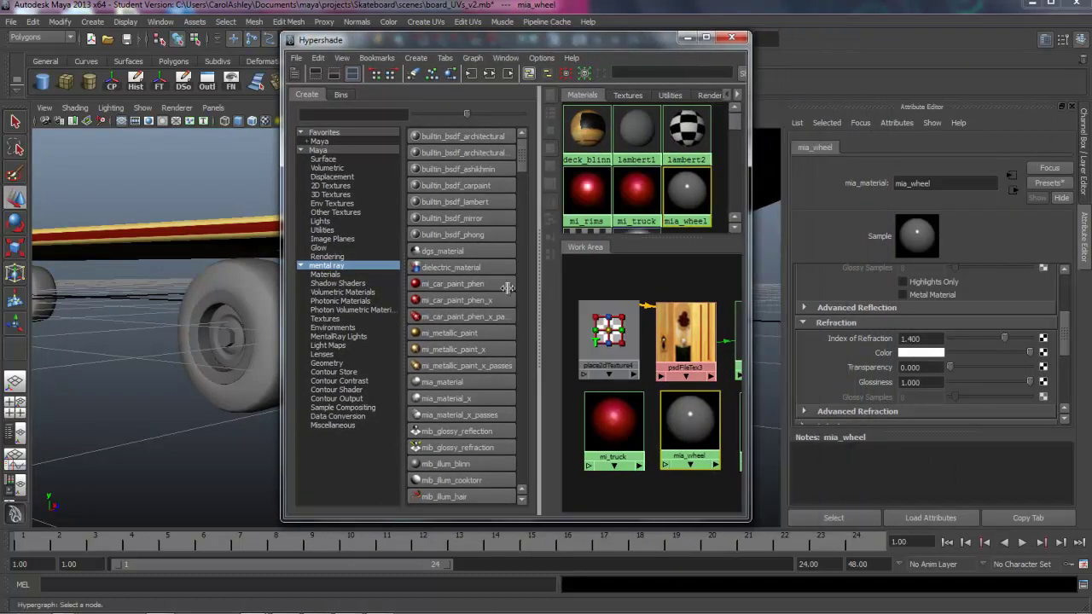
{"action": "left_click_drag", "start_coordinate": [539, 288], "coordinate": [484, 287]}
{"action": "key", "text": "f"}
{"action": "left_click_drag", "start_coordinate": [246, 350], "coordinate": [189, 363], "text": "alt"}
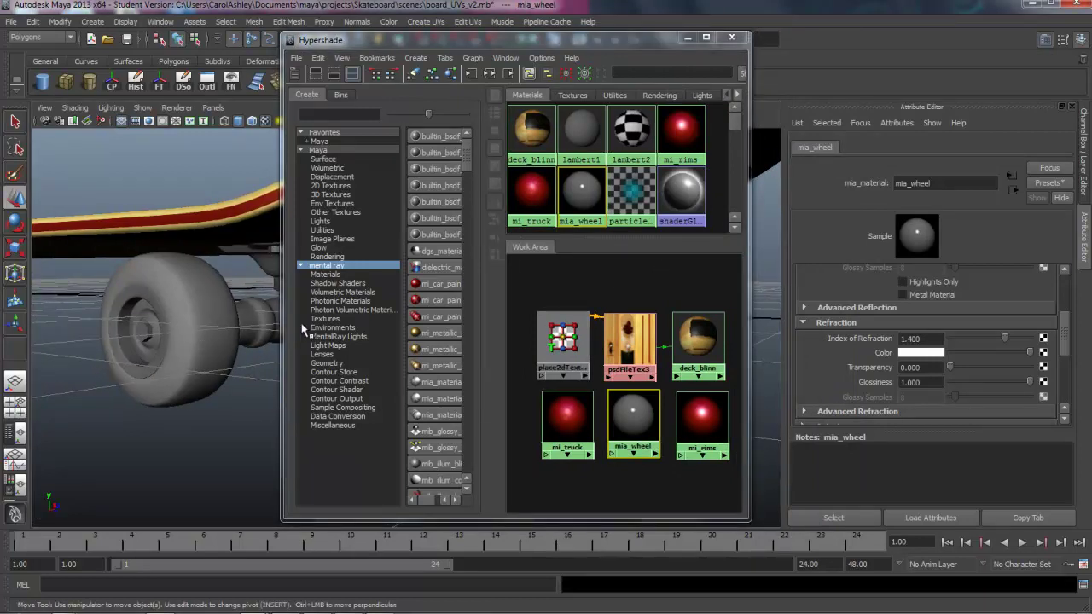
{"action": "left_click", "coordinate": [686, 39]}
{"action": "left_click_drag", "start_coordinate": [451, 330], "coordinate": [524, 384], "text": "alt"}
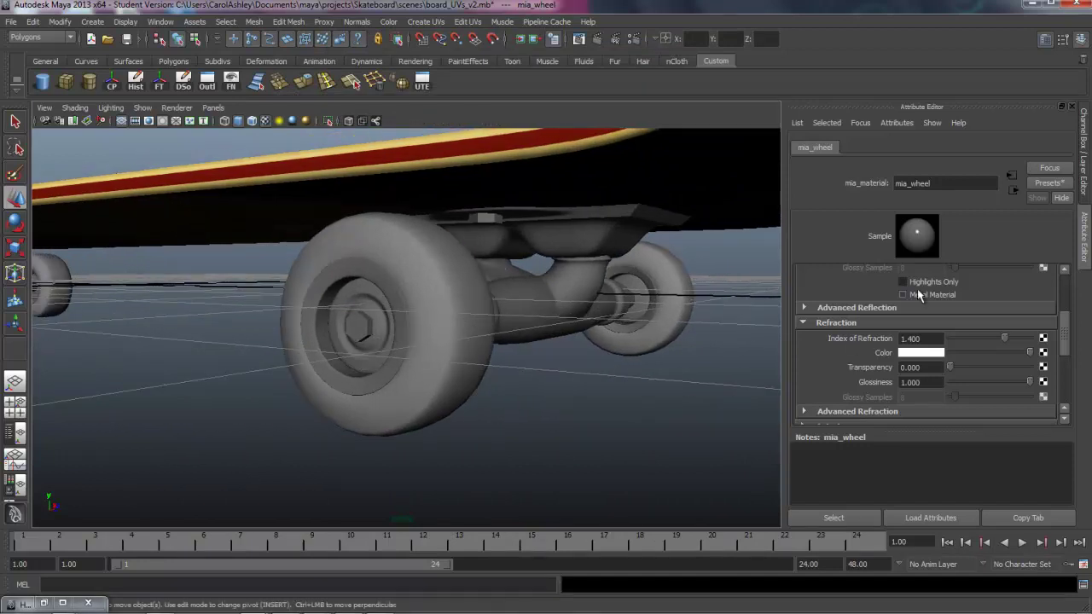
{"action": "left_click_drag", "start_coordinate": [1064, 338], "coordinate": [1063, 278]}
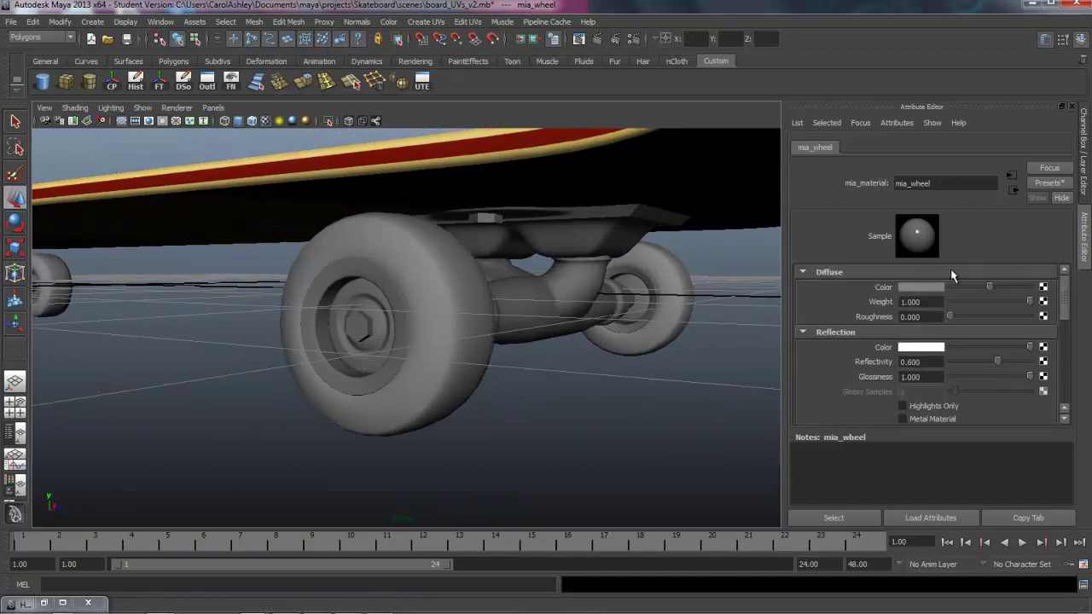
Set mia_wheel's diffuse colour to a muted green (H 96, S 0.674, V 0.730)
{"action": "left_click", "coordinate": [912, 288]}
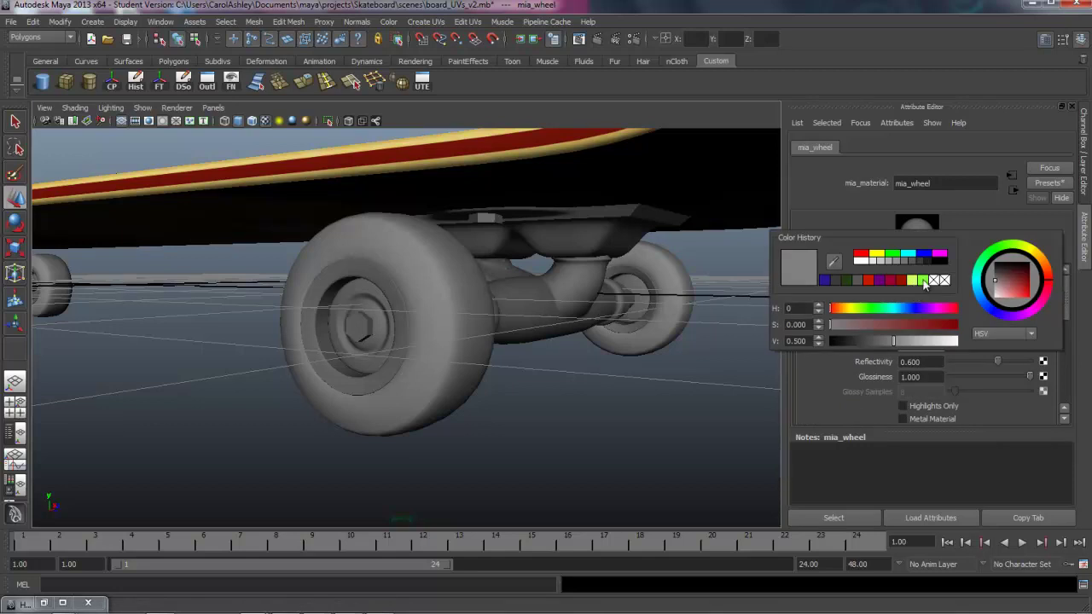
{"action": "left_click", "coordinate": [924, 282]}
{"action": "left_click_drag", "start_coordinate": [677, 378], "coordinate": [543, 406], "text": "alt"}
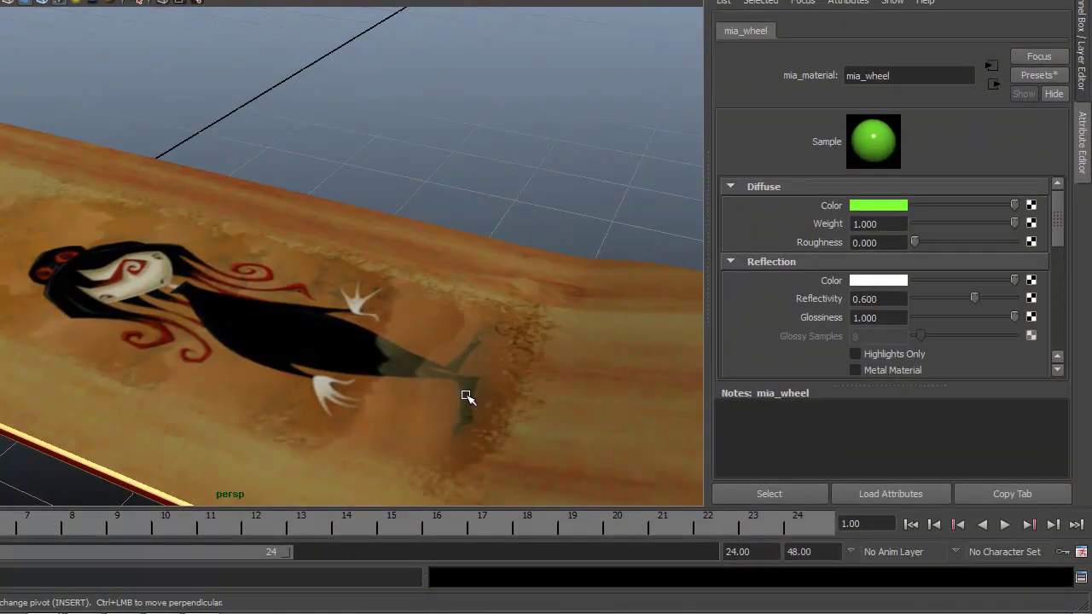
{"action": "left_click_drag", "start_coordinate": [441, 378], "coordinate": [285, 179], "text": "alt"}
{"action": "left_click_drag", "start_coordinate": [332, 213], "coordinate": [361, 244], "text": "alt"}
{"action": "right_click_drag", "start_coordinate": [361, 244], "coordinate": [545, 220], "text": "alt"}
{"action": "left_click", "coordinate": [884, 204]}
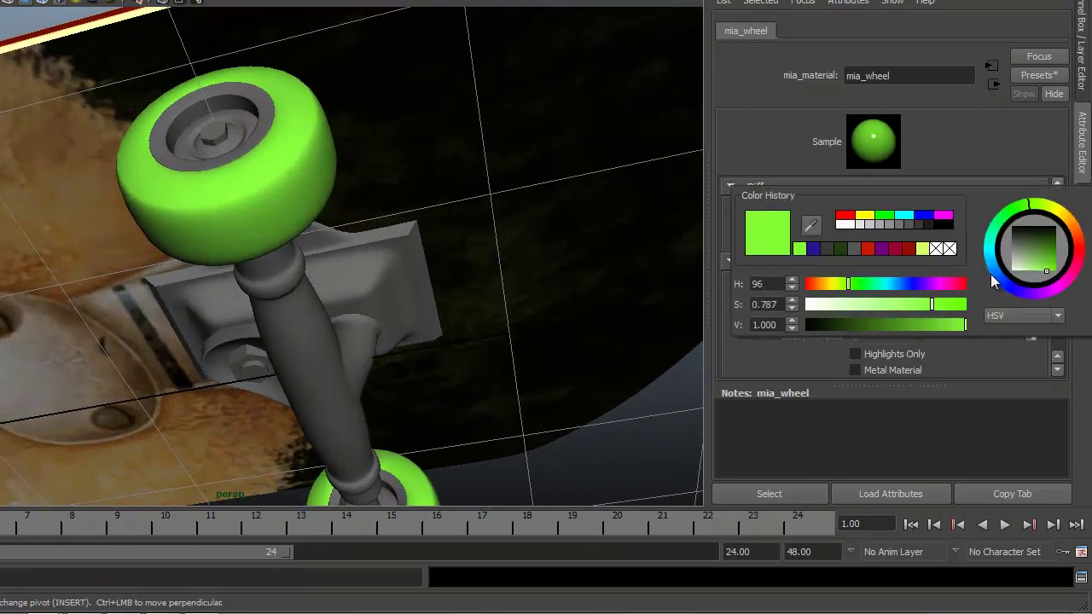
{"action": "mouse_move", "coordinate": [894, 328]}
{"action": "left_mouse_down"}
{"action": "mouse_move", "coordinate": [920, 327]}
{"action": "mouse_move", "coordinate": [926, 303]}
{"action": "mouse_move", "coordinate": [911, 303]}
{"action": "left_mouse_up"}
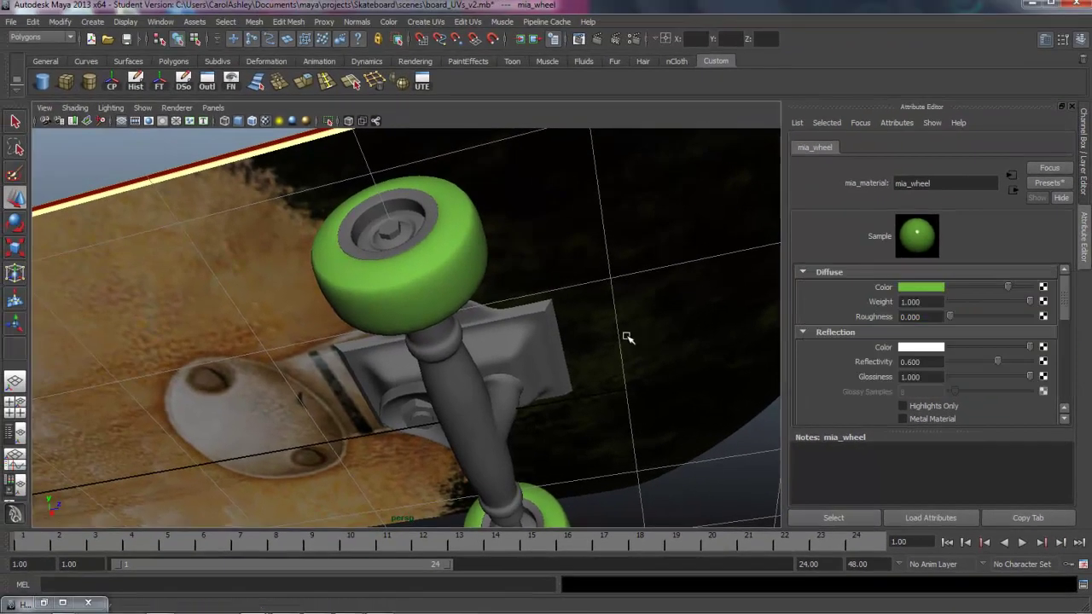
{"action": "scroll", "coordinate": [567, 318], "scroll_direction": "down", "scroll_amount": 5}
{"action": "scroll", "coordinate": [558, 291], "scroll_direction": "up", "scroll_amount": 6}
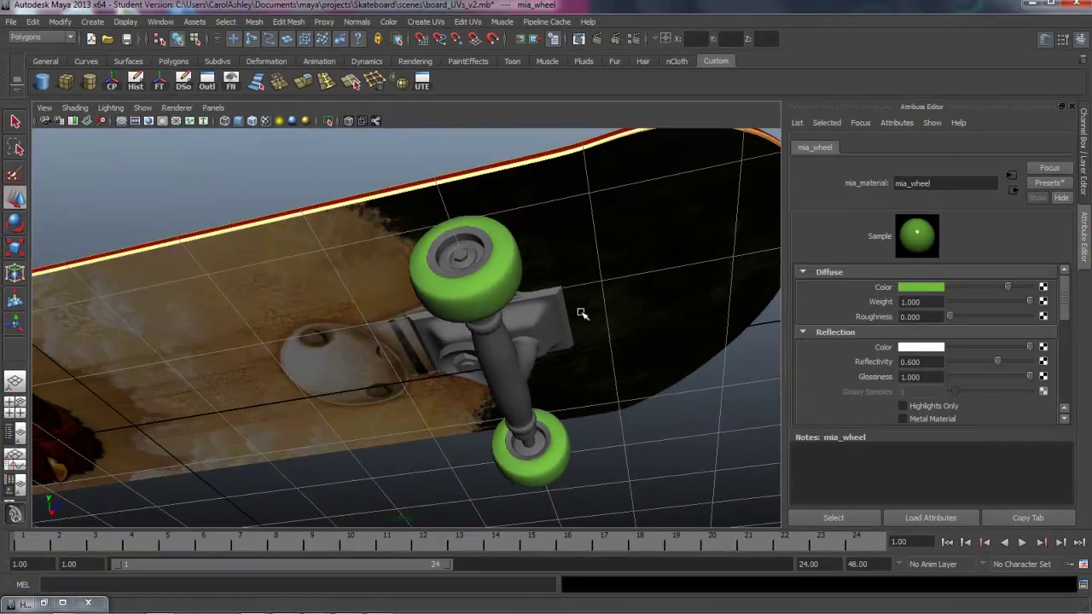
{"action": "scroll", "coordinate": [582, 314], "scroll_direction": "up", "scroll_amount": 5}
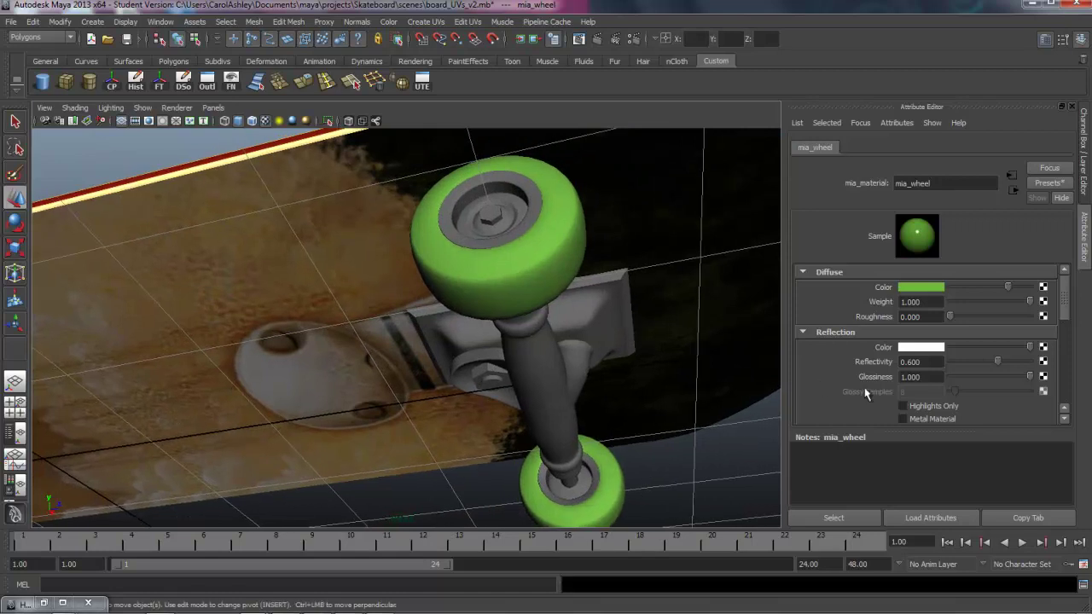
Set mia_wheel's reflection colour to lime green and its refraction transparency to 0.200
{"action": "left_click", "coordinate": [920, 350]}
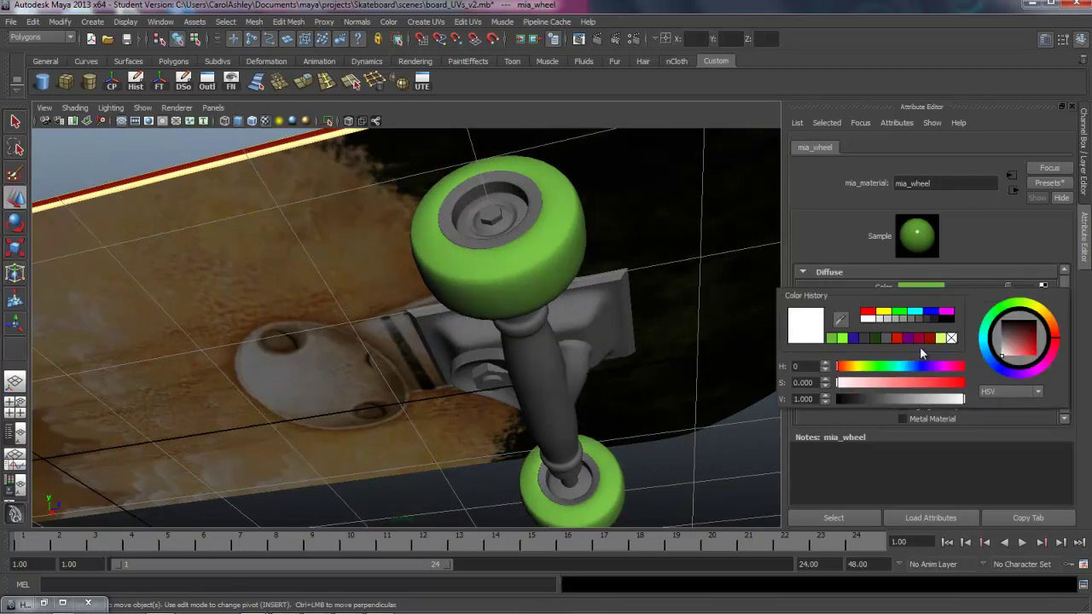
{"action": "left_click", "coordinate": [941, 338]}
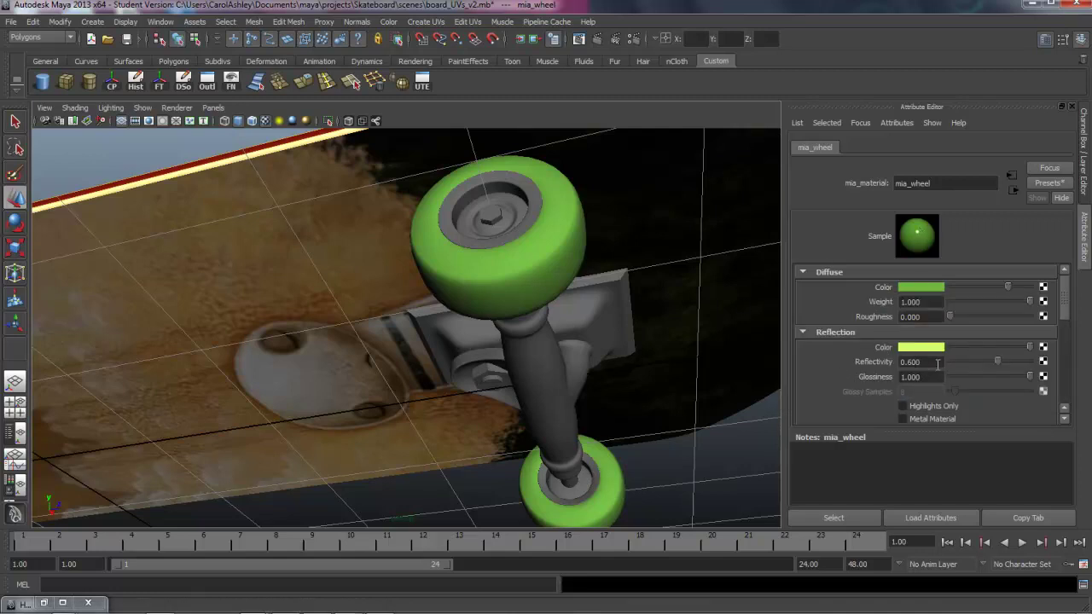
{"action": "left_click_drag", "start_coordinate": [1063, 314], "coordinate": [1063, 354]}
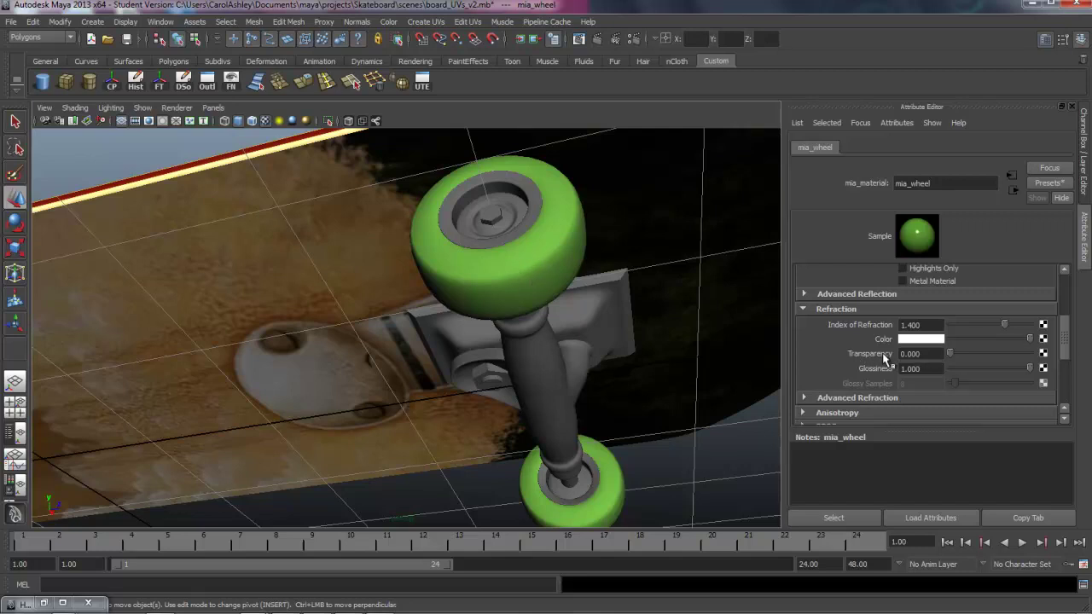
{"action": "left_click_drag", "start_coordinate": [950, 353], "coordinate": [962, 353]}
{"action": "left_click", "coordinate": [923, 355]}
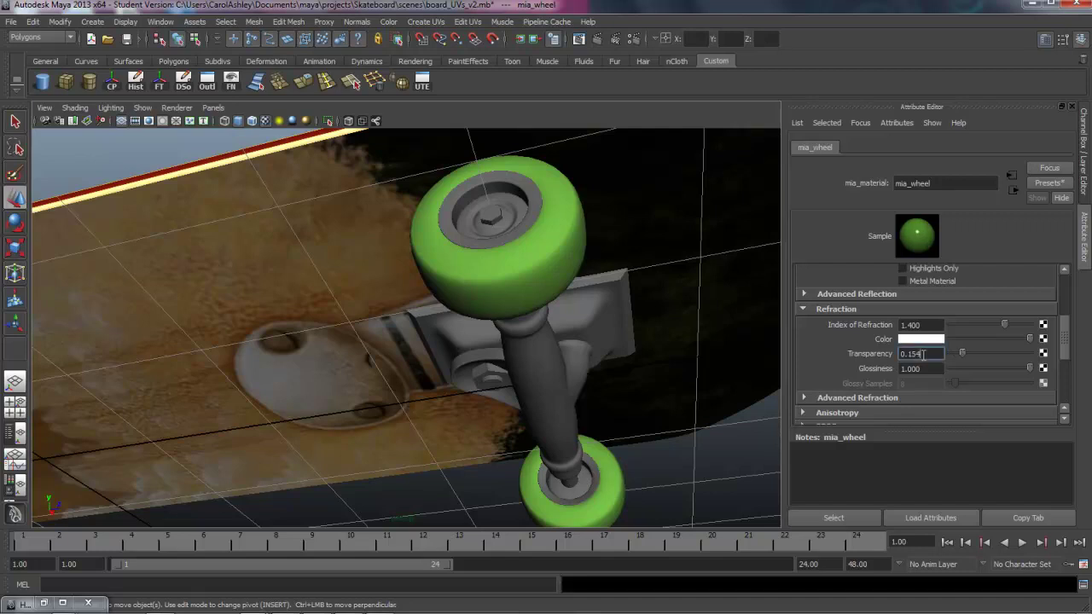
{"action": "type", "text": "0.2"}
{"action": "key", "text": "Return"}
Browse the mia_material presets Chrome, Rubber and TranslucentPlasticFilmOpalescent
{"action": "left_click", "coordinate": [1047, 182]}
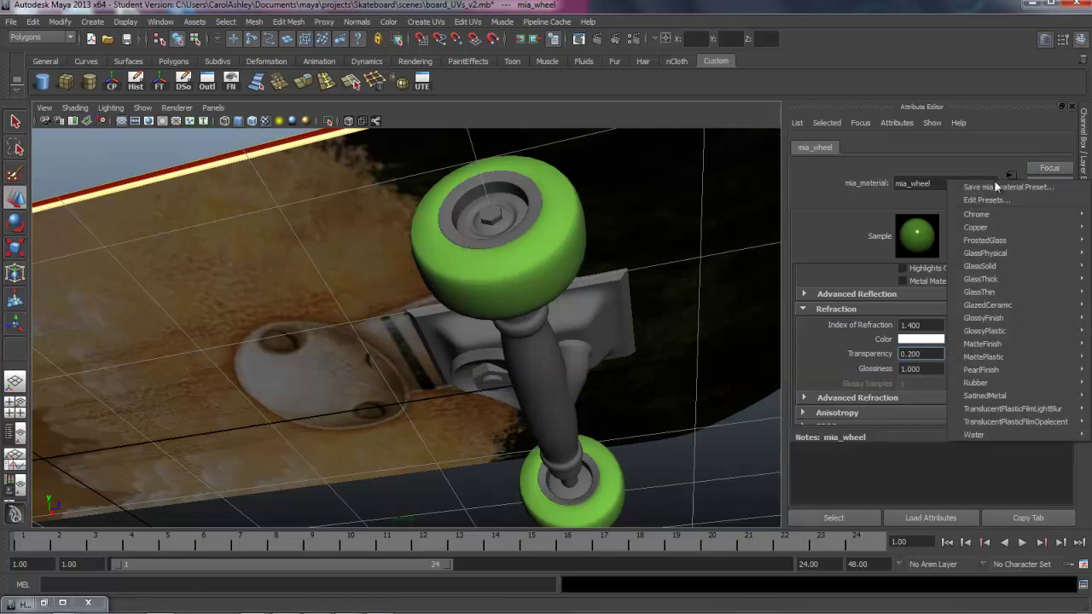
{"action": "mouse_move", "coordinate": [976, 216]}
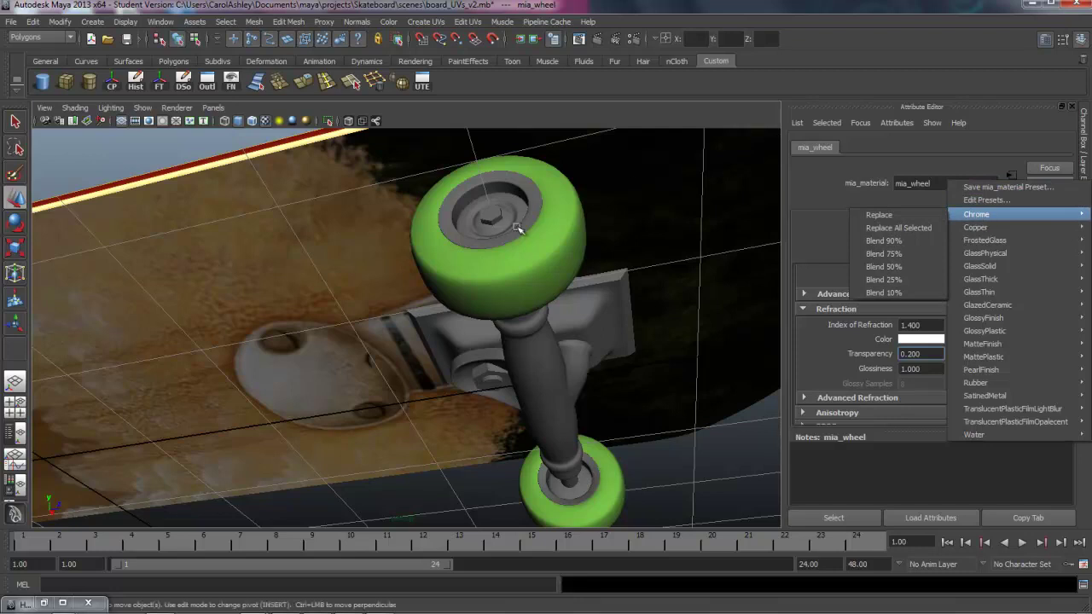
{"action": "mouse_move", "coordinate": [977, 382]}
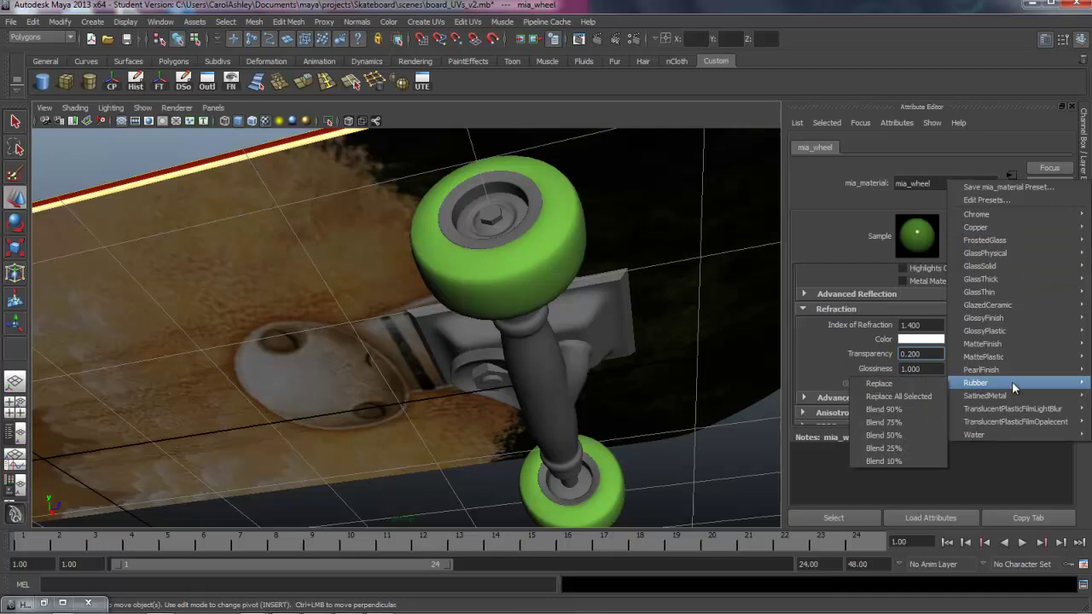
{"action": "mouse_move", "coordinate": [976, 424]}
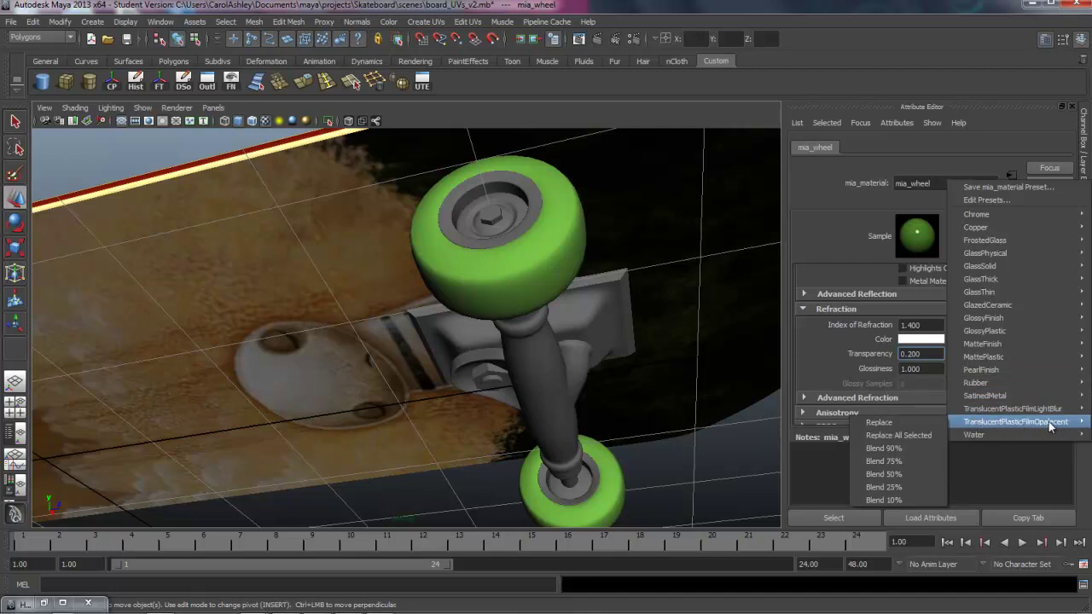
Orbit around the skateboard and click through the truck's base surfaces in the viewport
{"action": "left_click", "coordinate": [512, 256]}
{"action": "left_click_drag", "start_coordinate": [629, 317], "coordinate": [512, 312], "text": "alt"}
{"action": "left_click", "coordinate": [506, 291]}
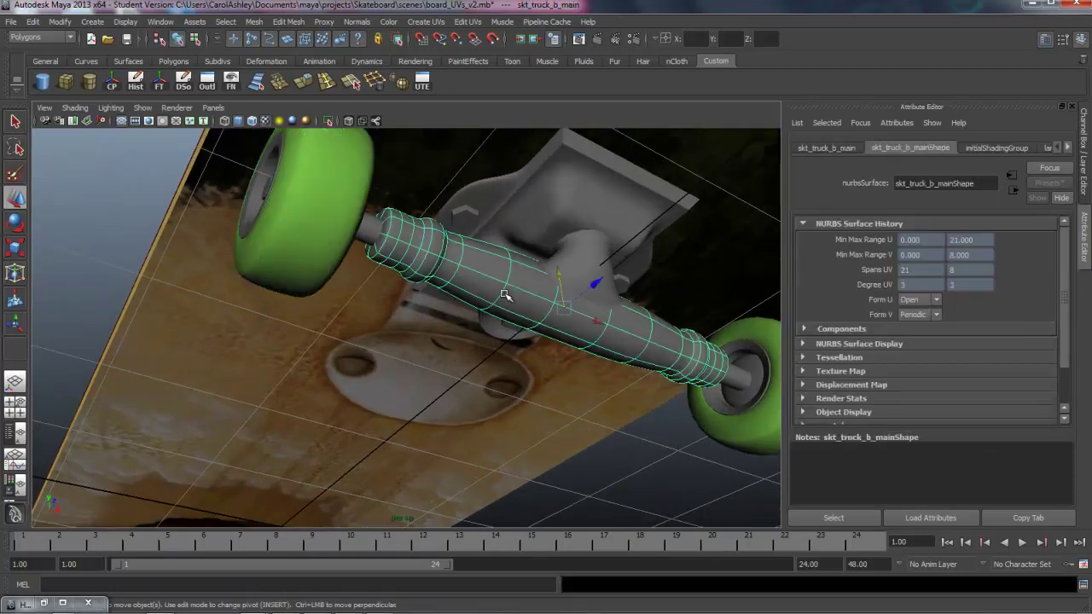
{"action": "left_click", "coordinate": [547, 217]}
{"action": "left_click", "coordinate": [555, 158]}
{"action": "left_click", "coordinate": [573, 148]}
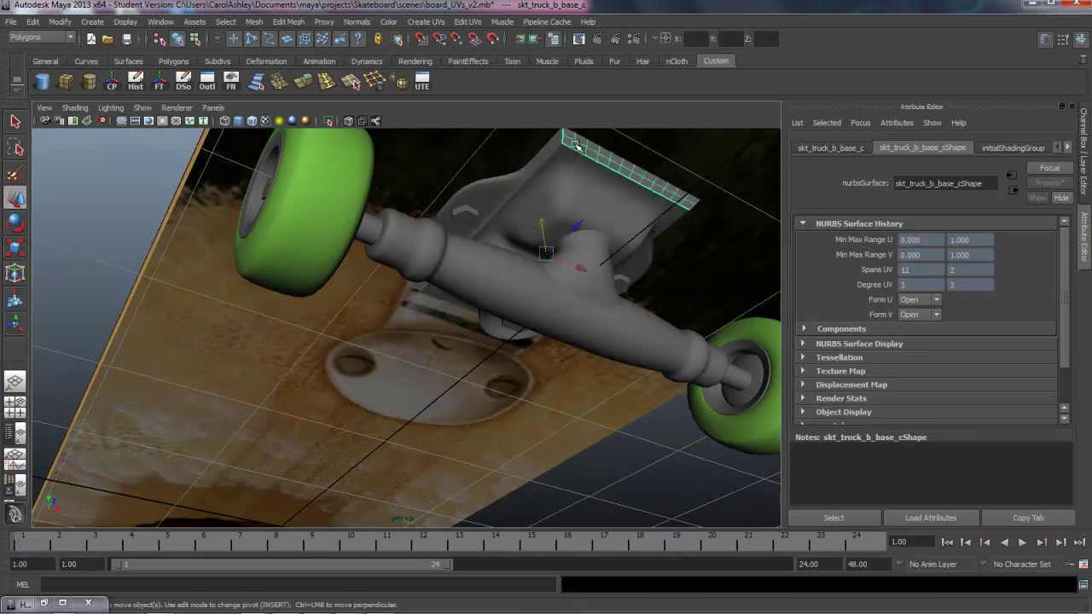
{"action": "left_click", "coordinate": [556, 176]}
{"action": "left_click", "coordinate": [556, 176]}
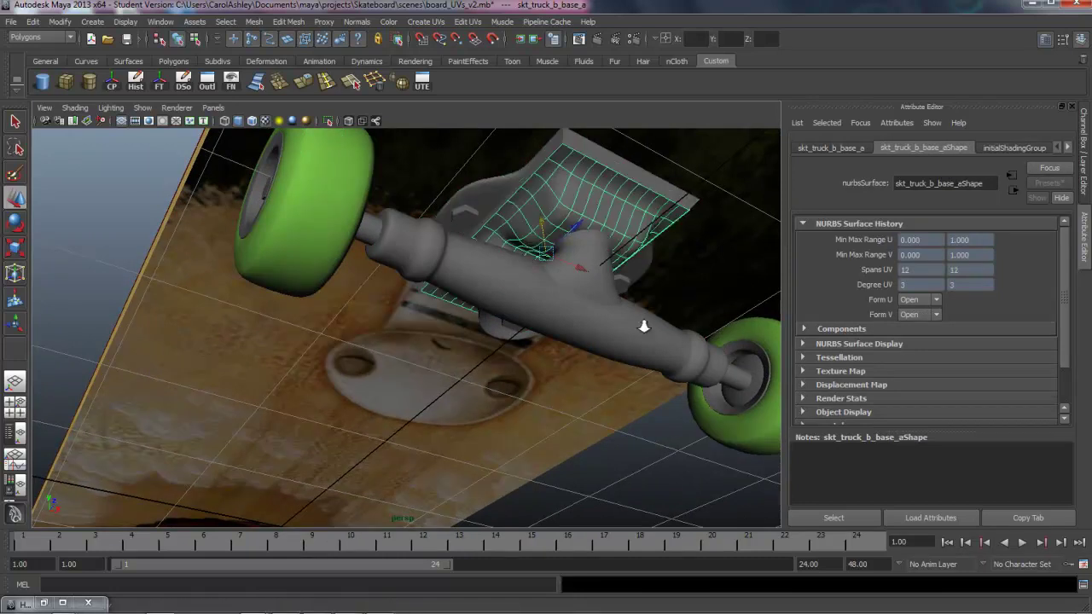
{"action": "scroll", "coordinate": [507, 316], "scroll_direction": "down", "scroll_amount": 3}
{"action": "scroll", "coordinate": [503, 313], "scroll_direction": "up", "scroll_amount": 1}
{"action": "left_click_drag", "start_coordinate": [503, 313], "coordinate": [365, 308], "text": "alt"}
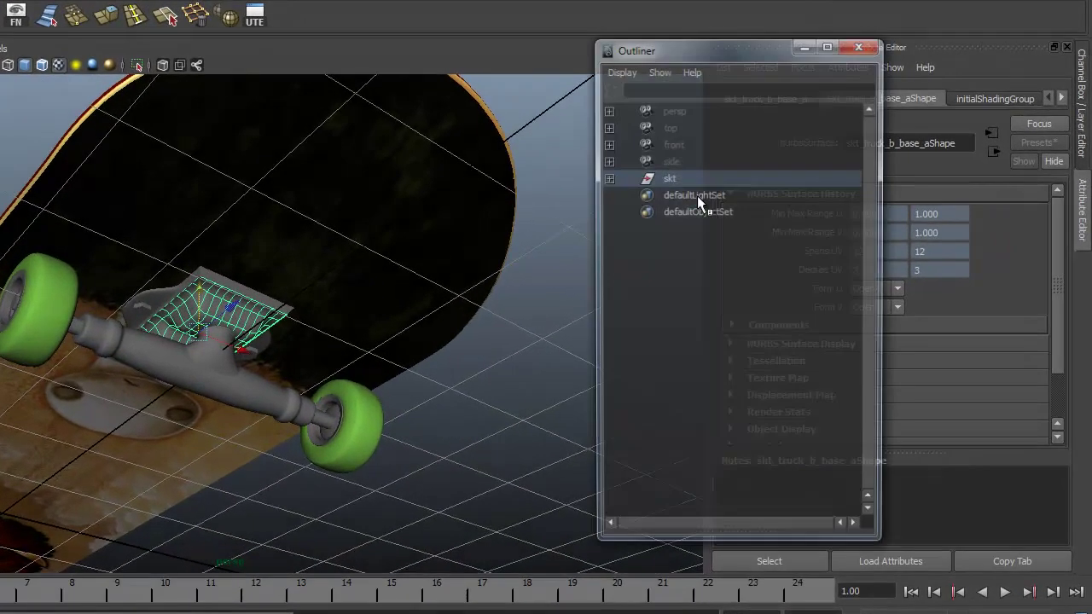
In the Outliner, expand skt and skt_truck_b, selecting skt_truck_b_base_a through skt_truck_b_nut_c_top
{"action": "left_click_drag", "start_coordinate": [748, 48], "coordinate": [747, 20]}
{"action": "left_click", "coordinate": [607, 148]}
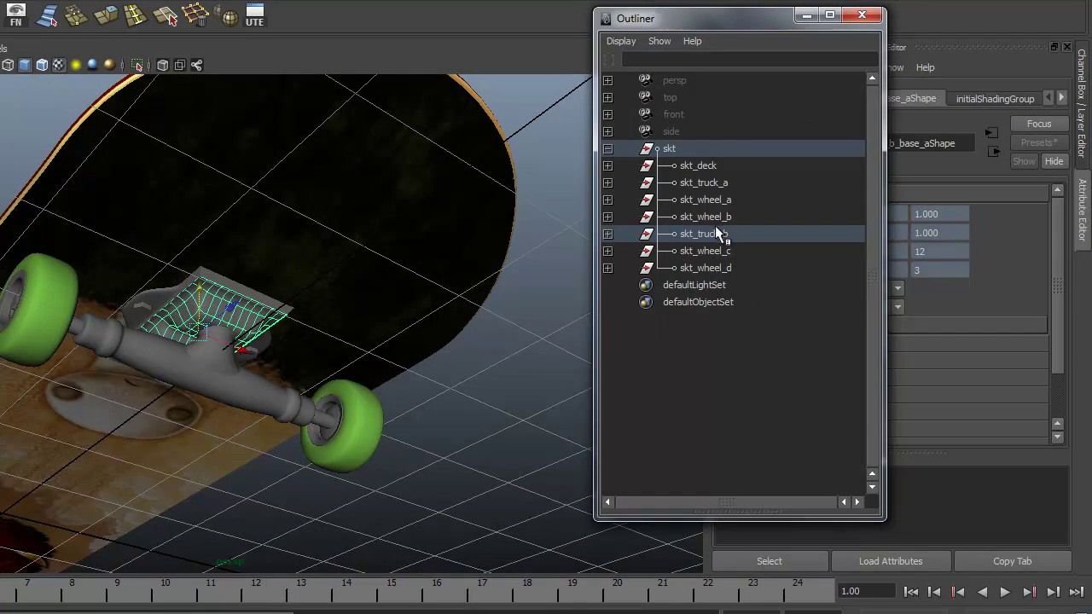
{"action": "left_click", "coordinate": [607, 234]}
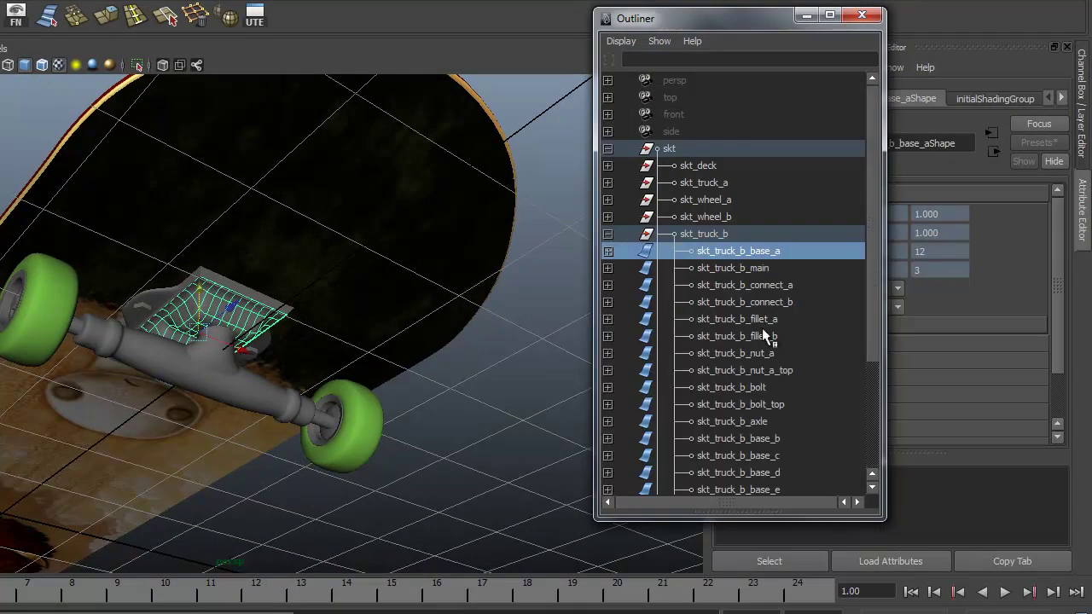
{"action": "left_click_drag", "start_coordinate": [872, 269], "coordinate": [873, 320]}
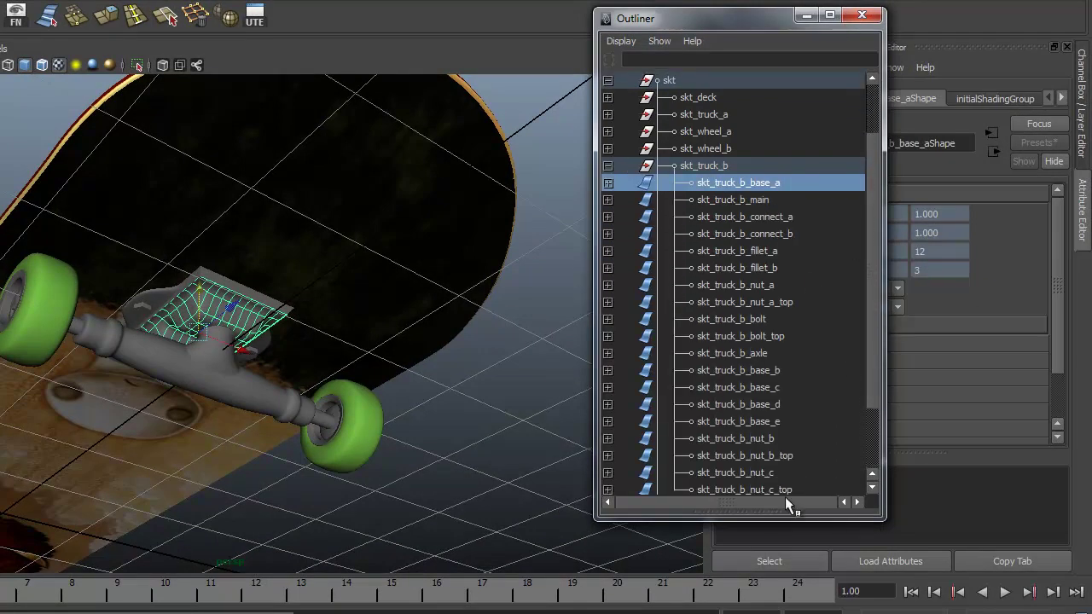
{"action": "left_click_drag", "start_coordinate": [771, 516], "coordinate": [771, 595]}
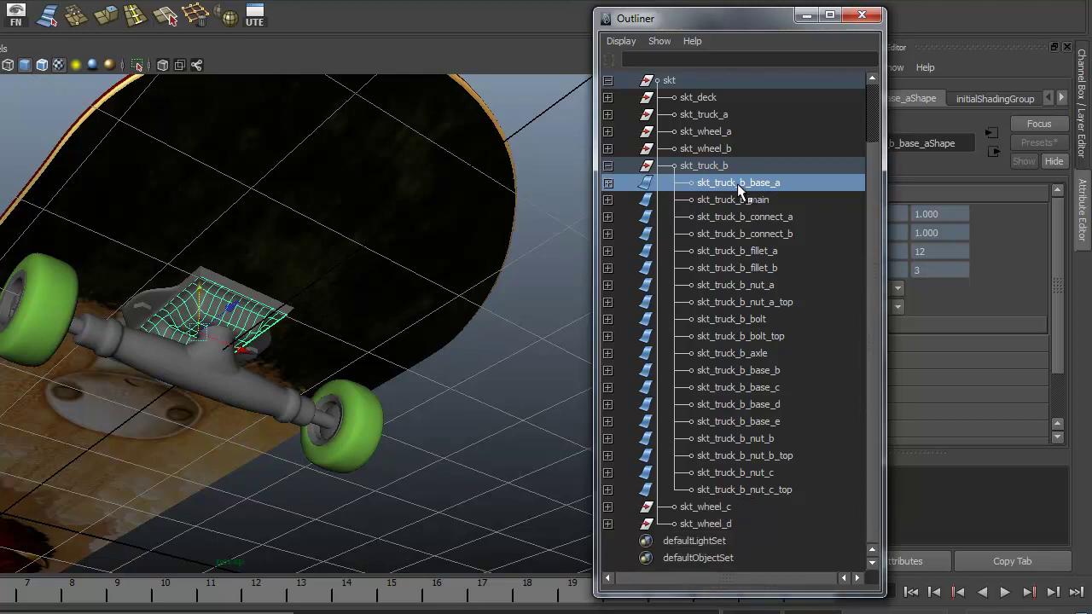
{"action": "left_click_drag", "start_coordinate": [729, 186], "coordinate": [742, 490]}
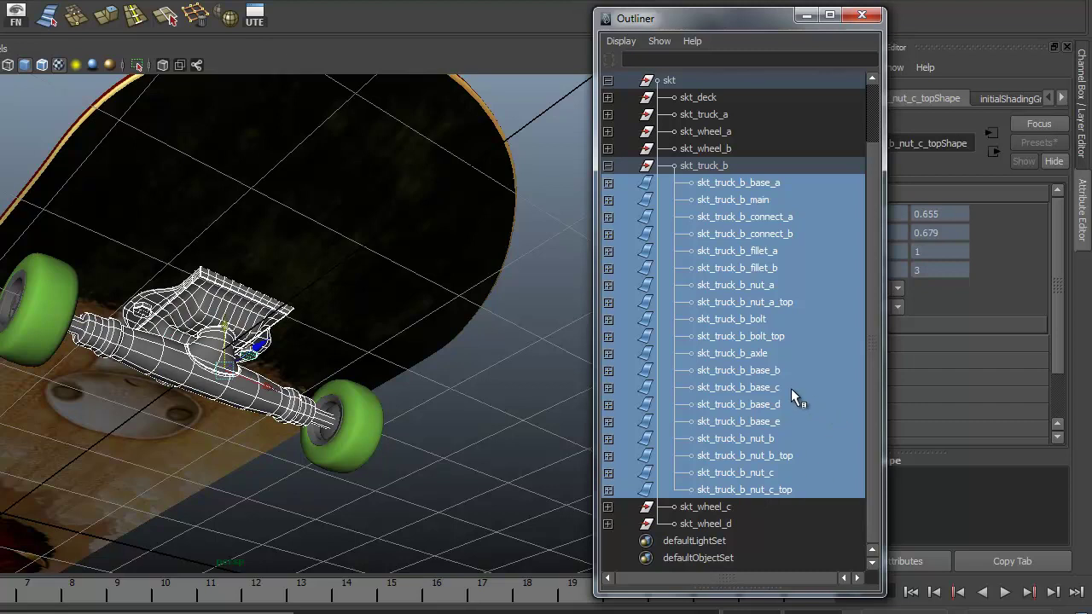
Deselect skt_truck_b_axle and assign the existing mi_truck material to the remaining truck parts
{"action": "left_click", "coordinate": [750, 354], "text": "ctrl"}
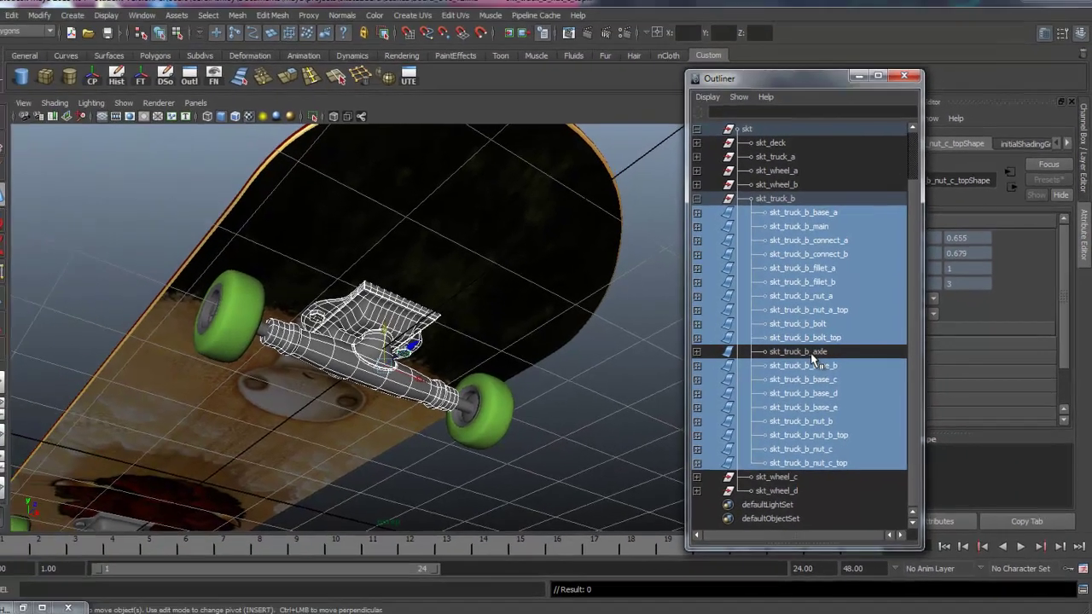
{"action": "scroll", "coordinate": [511, 375], "scroll_direction": "up", "scroll_amount": 5}
{"action": "scroll", "coordinate": [437, 325], "scroll_direction": "up", "scroll_amount": 3}
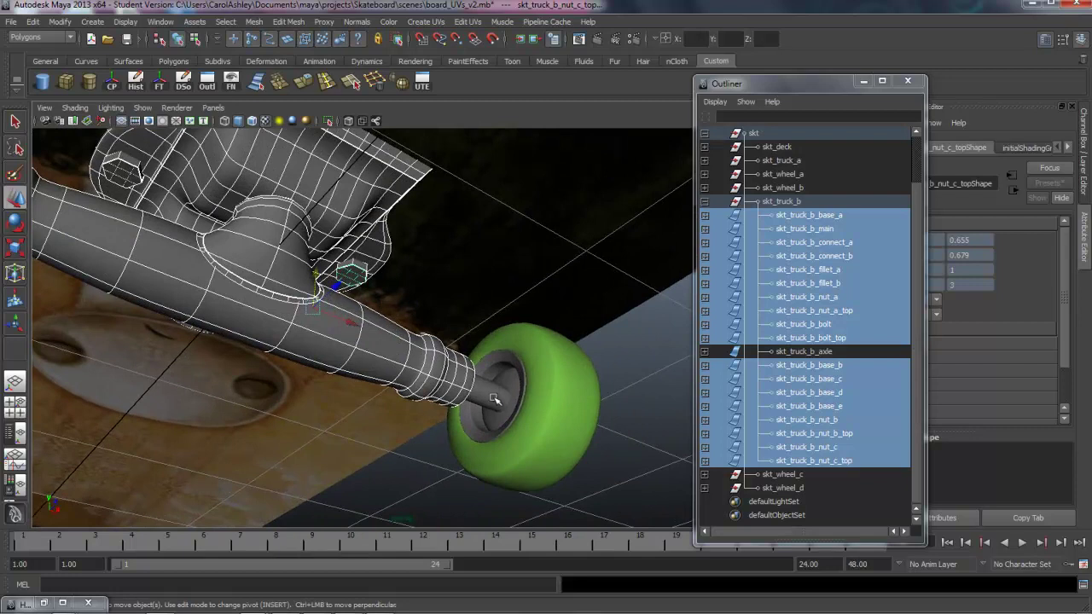
{"action": "left_click_drag", "start_coordinate": [494, 398], "coordinate": [281, 290], "text": "alt"}
{"action": "left_click_drag", "start_coordinate": [376, 307], "coordinate": [392, 313], "text": "alt"}
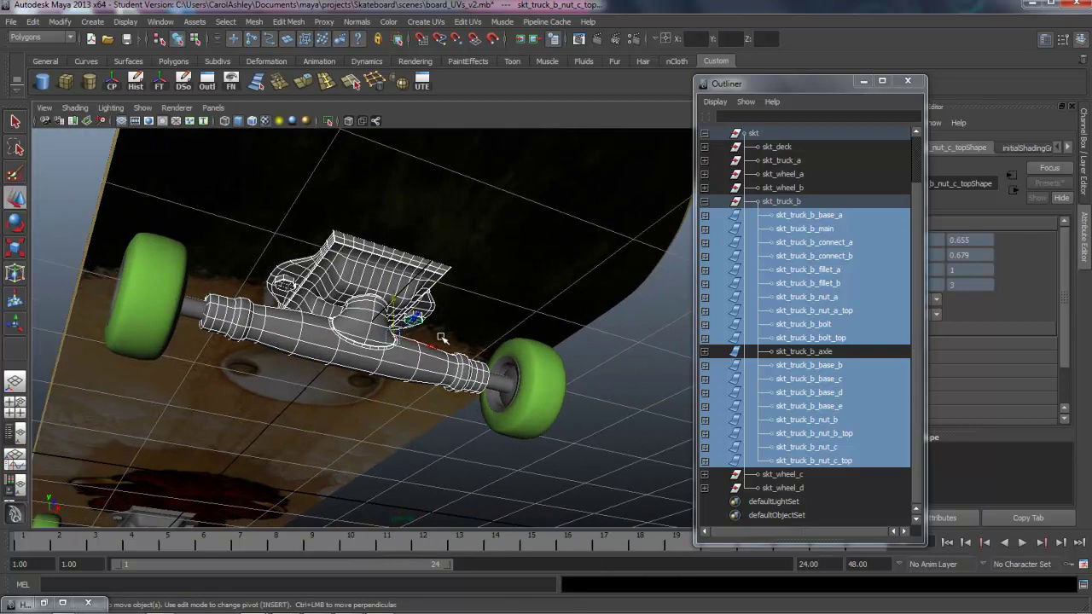
{"action": "right_click", "coordinate": [370, 280]}
{"action": "mouse_move", "coordinate": [367, 470]}
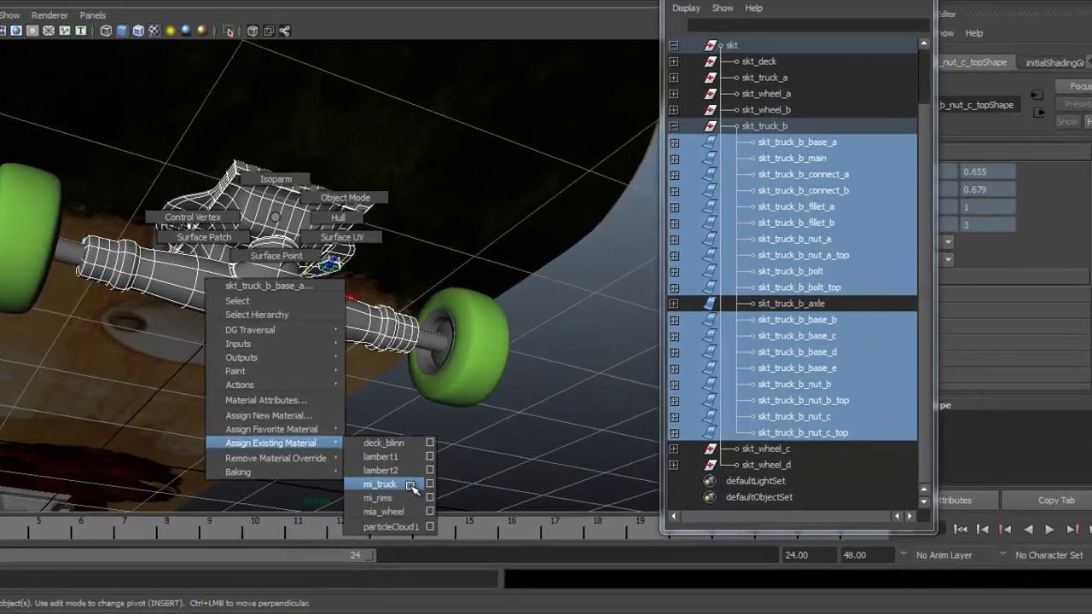
{"action": "left_click", "coordinate": [483, 505]}
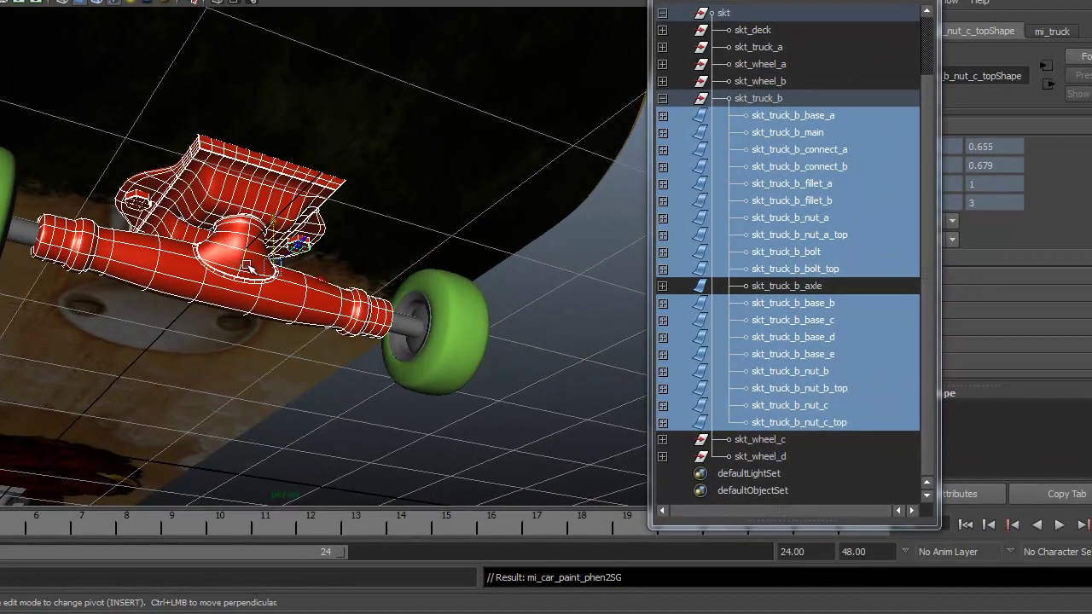
{"action": "middle_click_drag", "start_coordinate": [301, 408], "coordinate": [307, 378], "text": "alt"}
{"action": "left_click_drag", "start_coordinate": [307, 379], "coordinate": [97, 415], "text": "alt"}
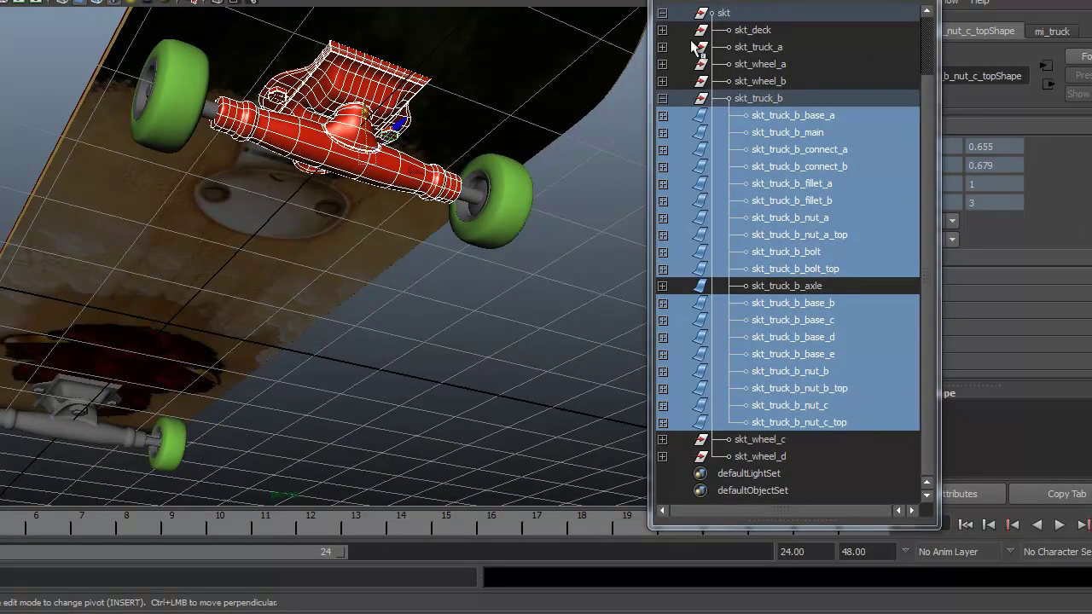
Select every skt_truck_a part except its axle and assign mi_truck to them
{"action": "left_click", "coordinate": [663, 99]}
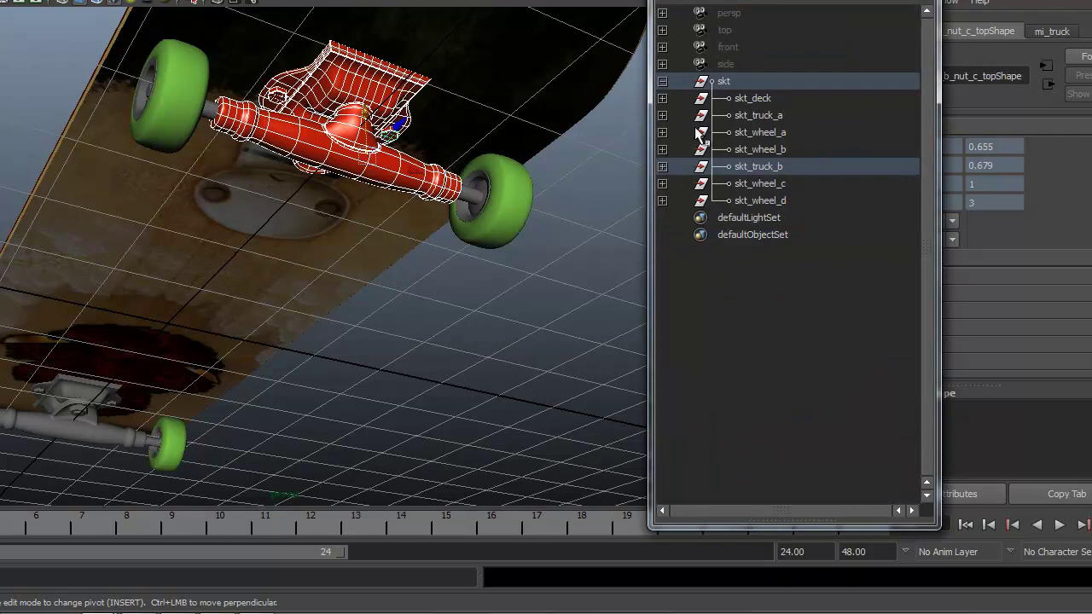
{"action": "left_click", "coordinate": [663, 115]}
{"action": "left_click_drag", "start_coordinate": [805, 135], "coordinate": [828, 438]}
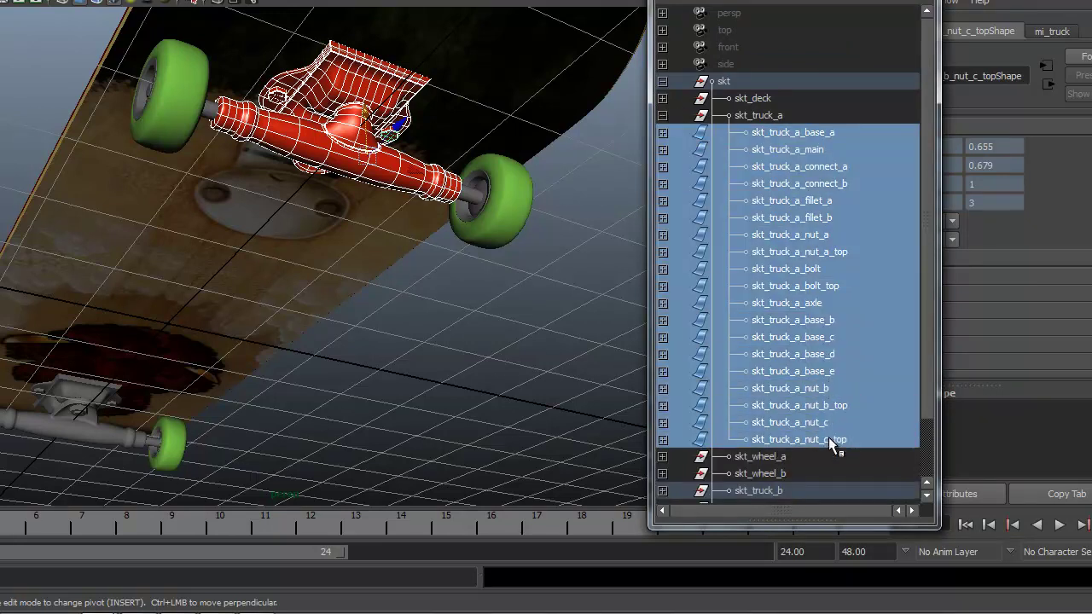
{"action": "left_click", "coordinate": [814, 303], "text": "ctrl"}
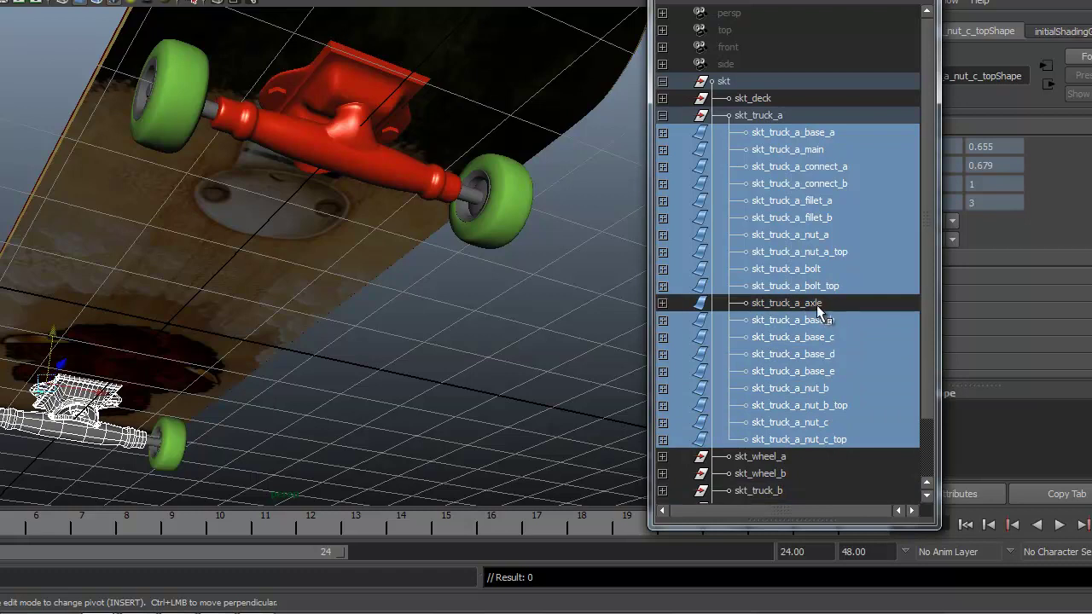
{"action": "right_click", "coordinate": [83, 408]}
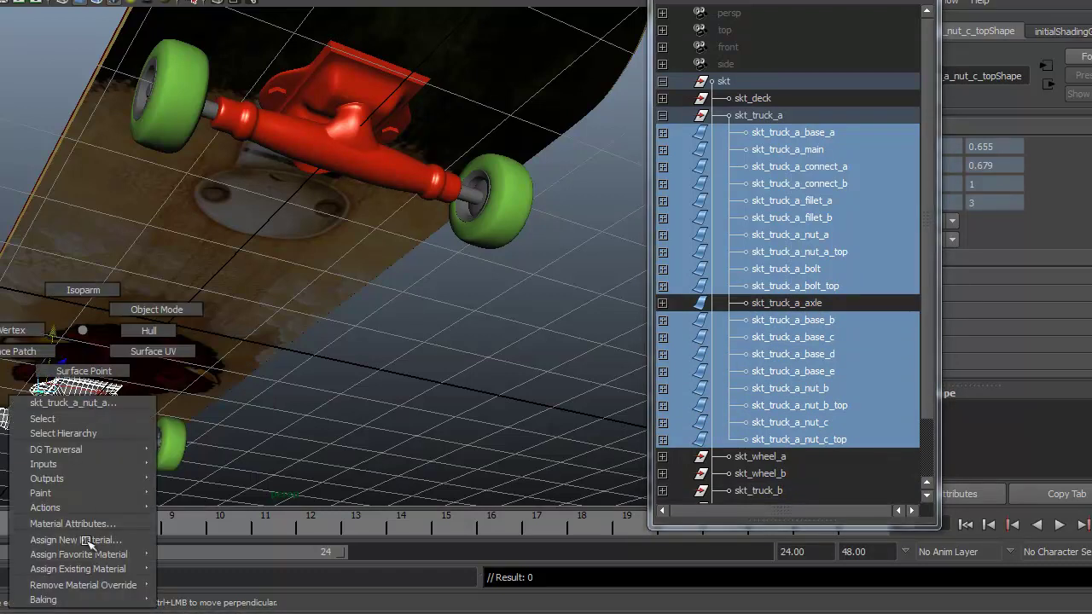
{"action": "mouse_move", "coordinate": [94, 569]}
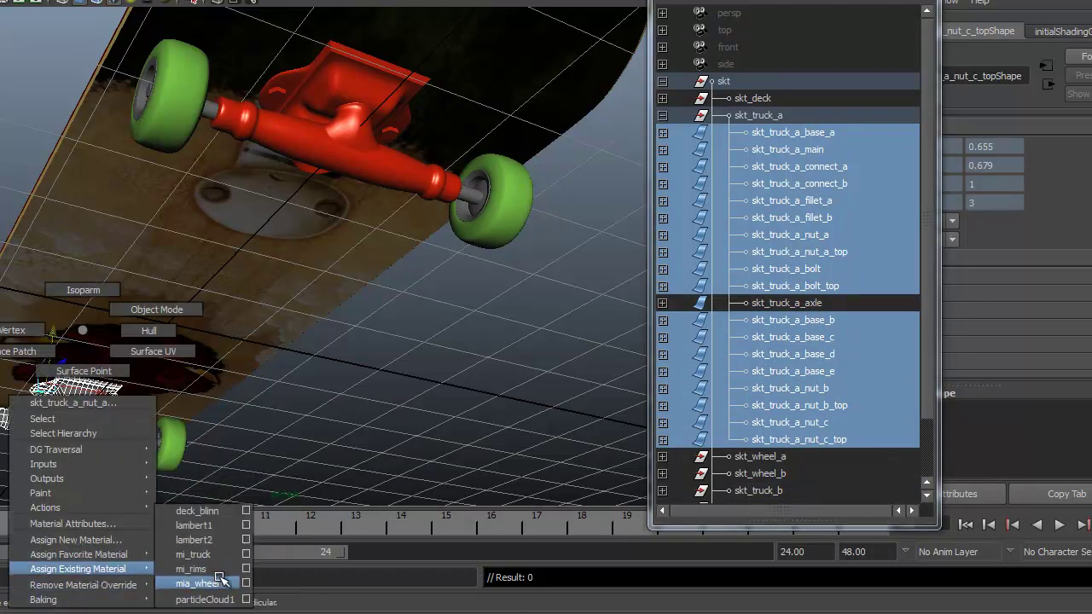
{"action": "left_click", "coordinate": [193, 554]}
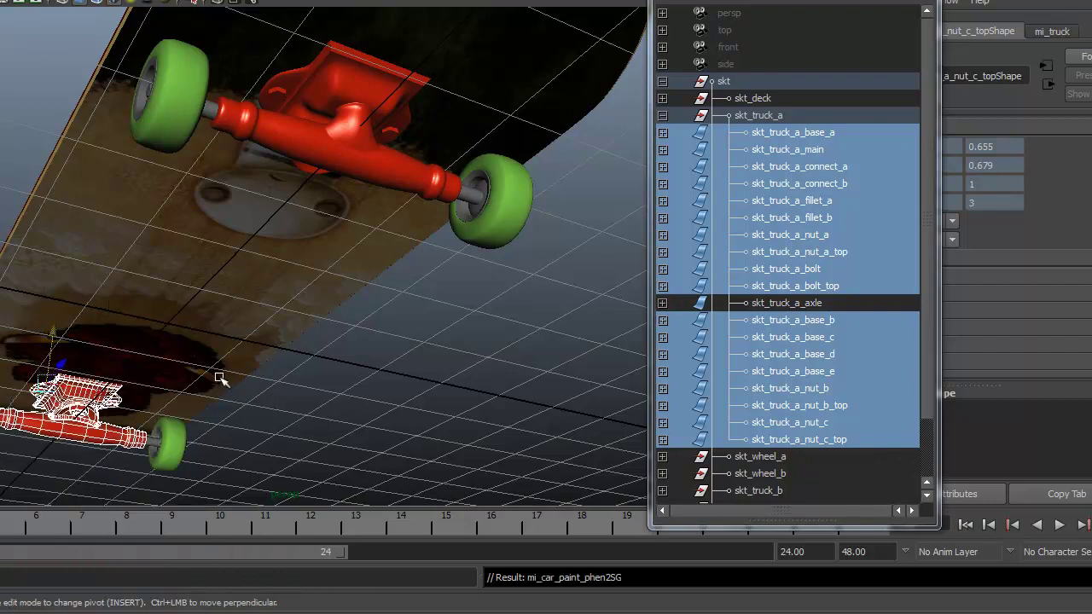
{"action": "left_click_drag", "start_coordinate": [214, 216], "coordinate": [268, 227], "text": "alt"}
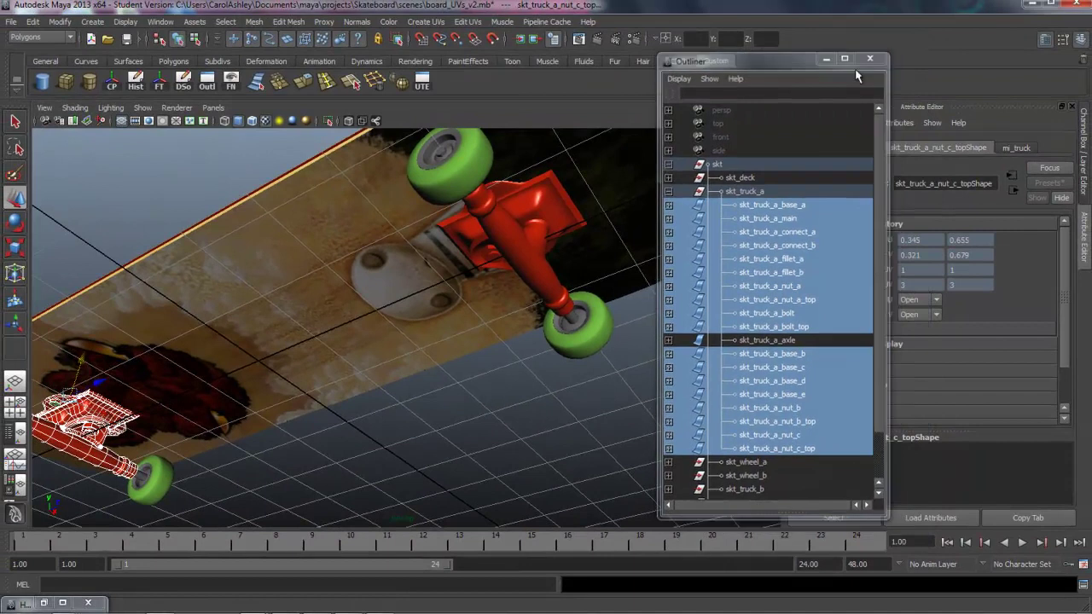
Give mi_truck a slightly darker red base colour (V 0.635) and a purple lit colour
{"action": "left_click", "coordinate": [908, 81]}
{"action": "left_click", "coordinate": [1015, 148]}
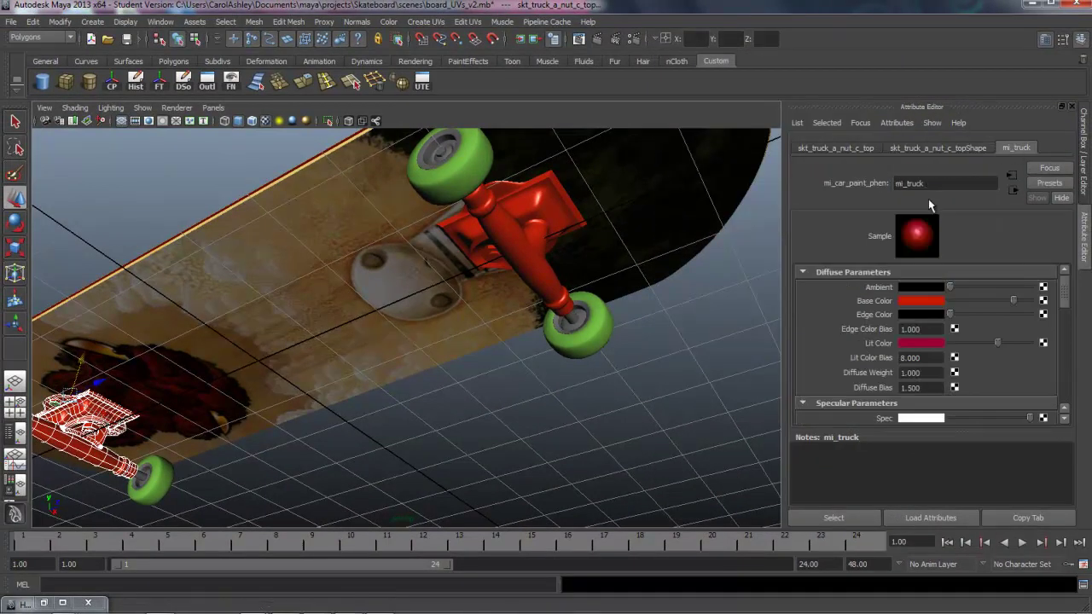
{"action": "left_click", "coordinate": [917, 302]}
{"action": "left_click", "coordinate": [935, 288]}
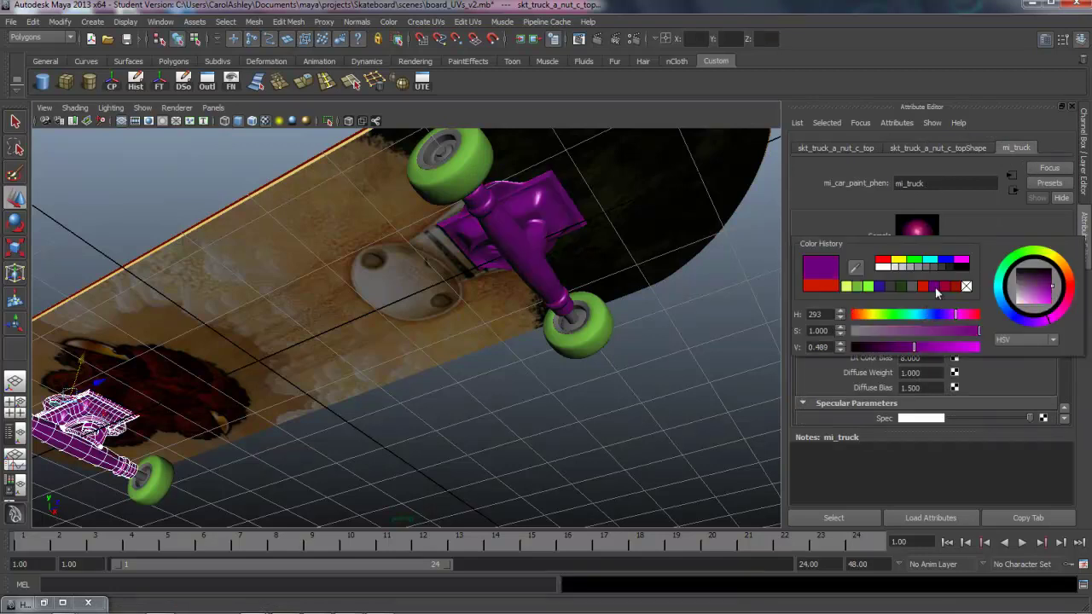
{"action": "left_click", "coordinate": [955, 286]}
{"action": "mouse_move", "coordinate": [928, 348]}
{"action": "left_mouse_down"}
{"action": "mouse_move", "coordinate": [904, 348]}
{"action": "mouse_move", "coordinate": [933, 350]}
{"action": "left_mouse_up"}
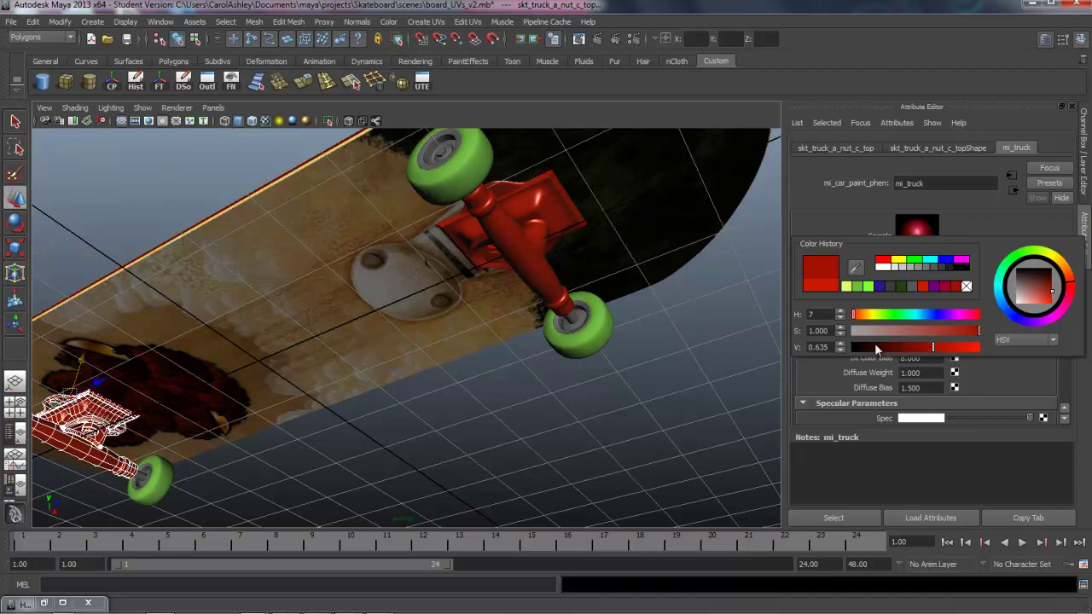
{"action": "left_click", "coordinate": [923, 343]}
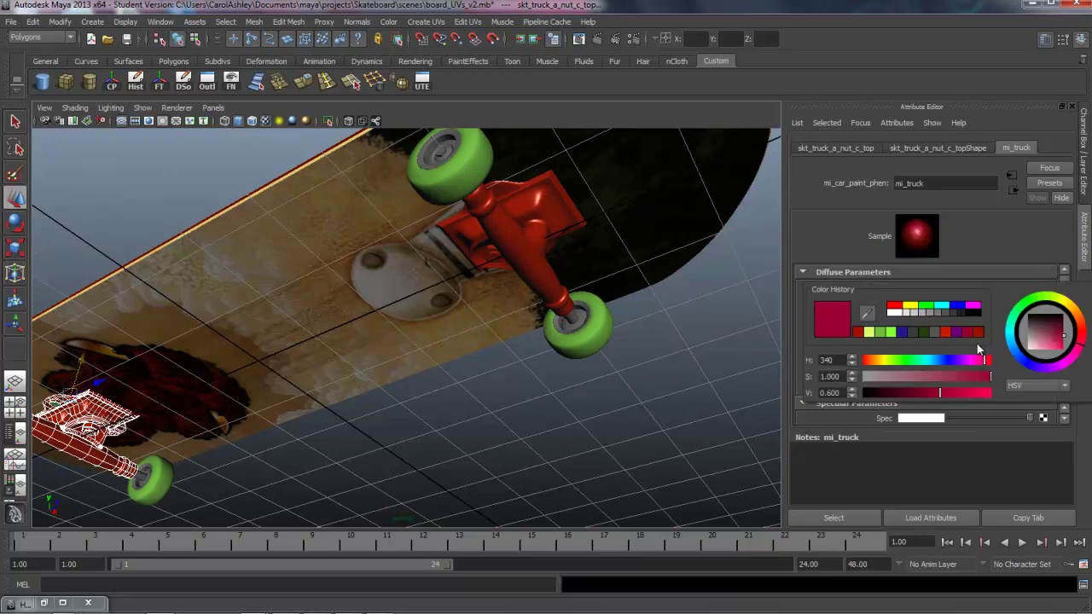
{"action": "left_click", "coordinate": [958, 333]}
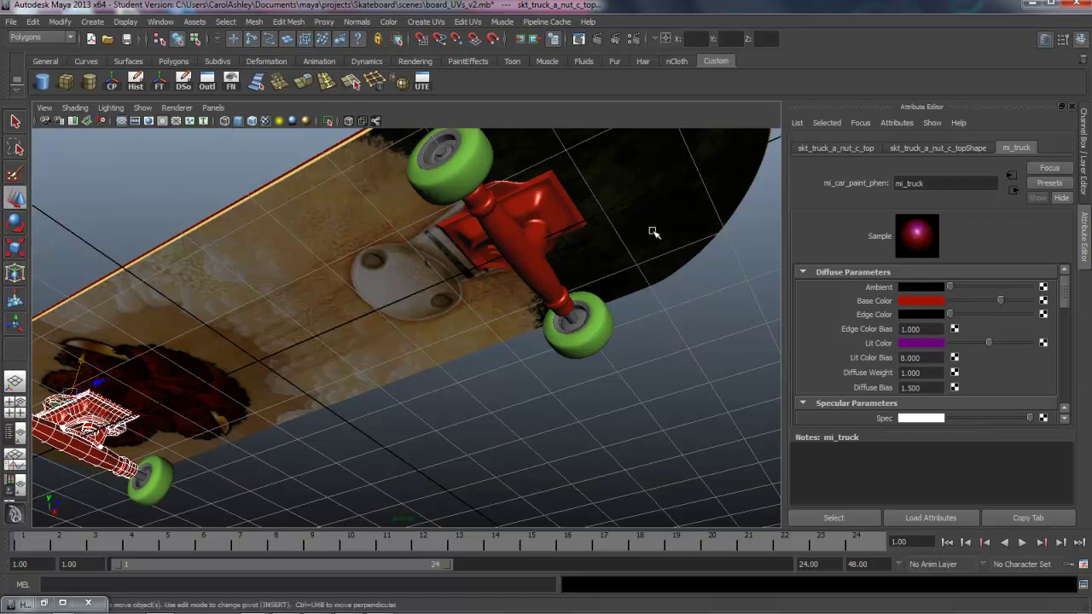
Orbit around the red truck and skateboard to inspect the new paint
{"action": "right_click_drag", "start_coordinate": [627, 284], "coordinate": [586, 270], "text": "alt"}
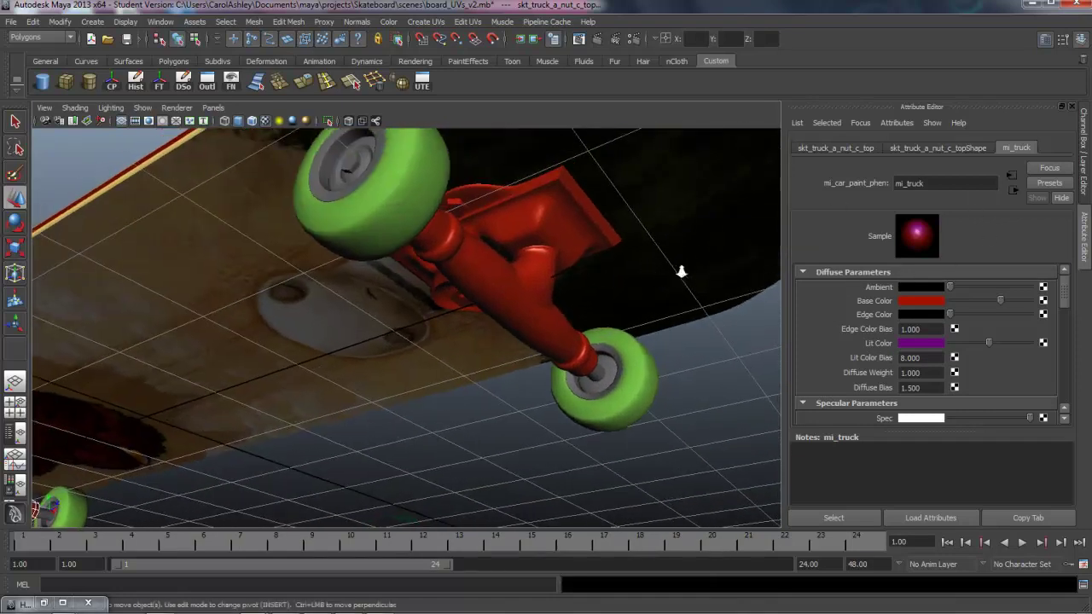
{"action": "right_click_drag", "start_coordinate": [681, 272], "coordinate": [660, 280], "text": "alt"}
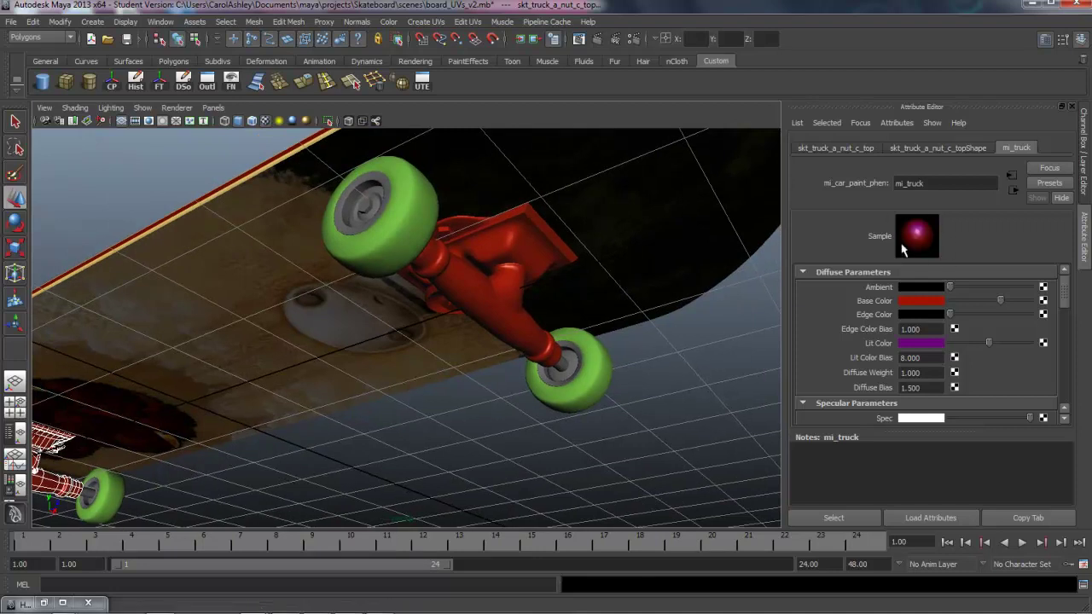
{"action": "left_click_drag", "start_coordinate": [592, 317], "coordinate": [538, 282], "text": "alt"}
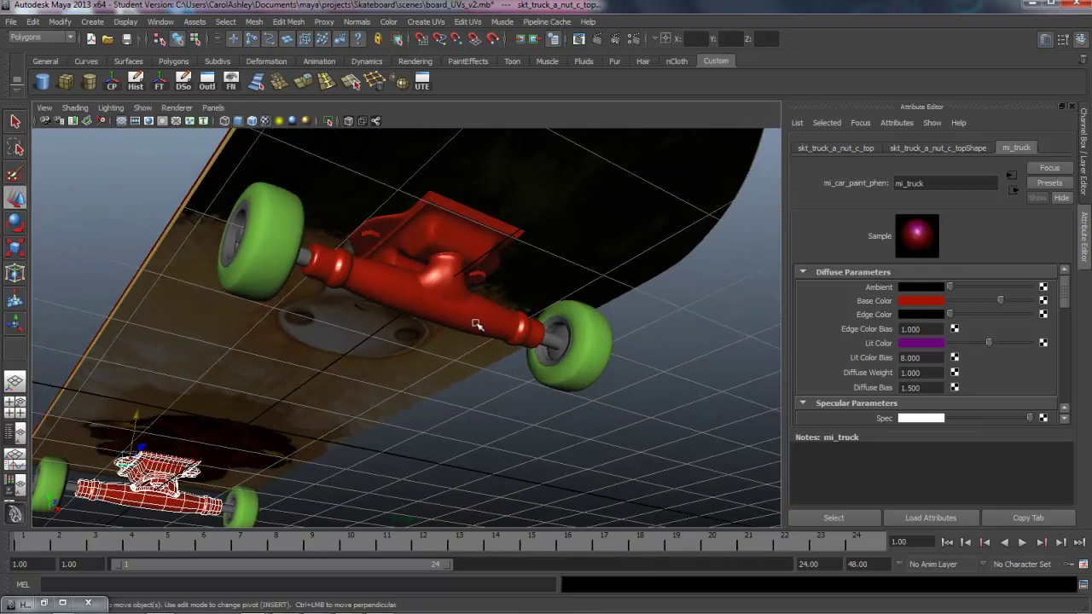
{"action": "mouse_move", "coordinate": [457, 297]}
{"action": "left_mouse_down", "text": "alt"}
{"action": "mouse_move", "coordinate": [495, 306]}
{"action": "mouse_move", "coordinate": [466, 304]}
{"action": "left_mouse_up", "text": "alt"}
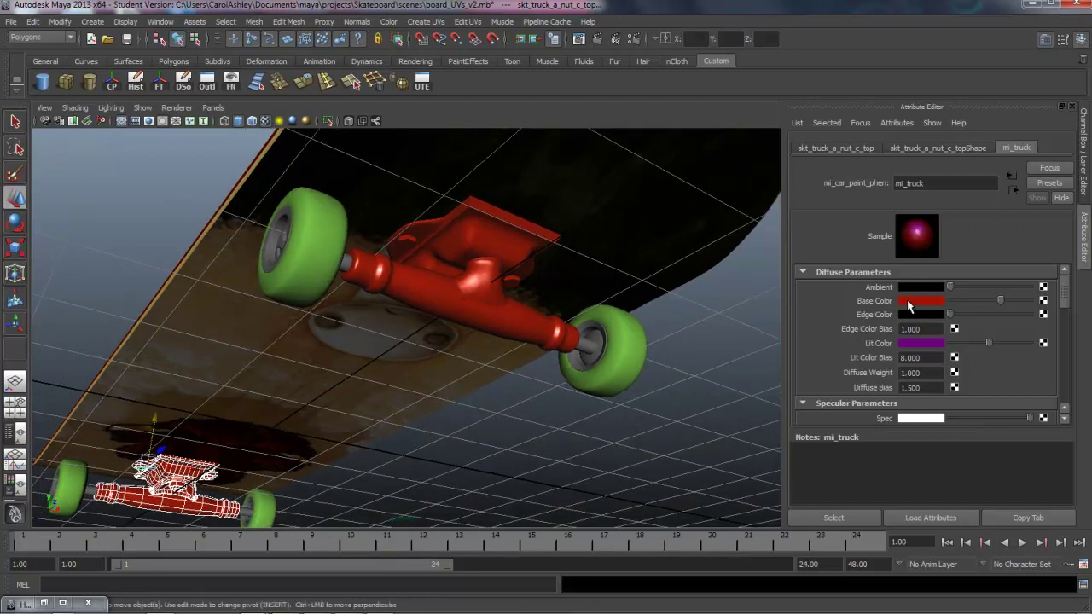
{"action": "scroll", "coordinate": [1066, 296], "scroll_direction": "down", "scroll_amount": 10}
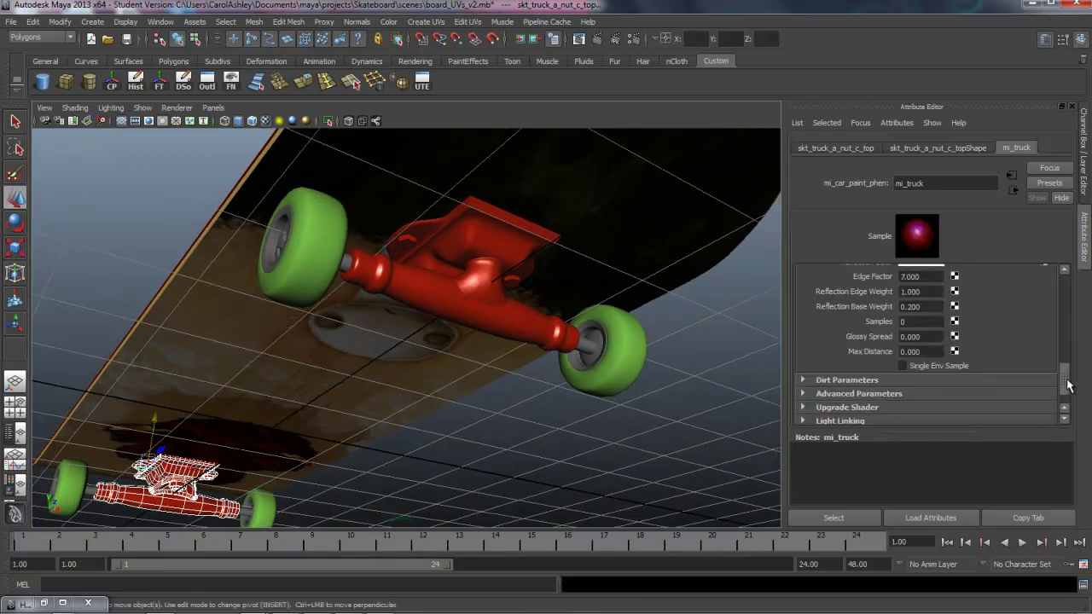
{"action": "left_click_drag", "start_coordinate": [500, 421], "coordinate": [453, 387], "text": "alt"}
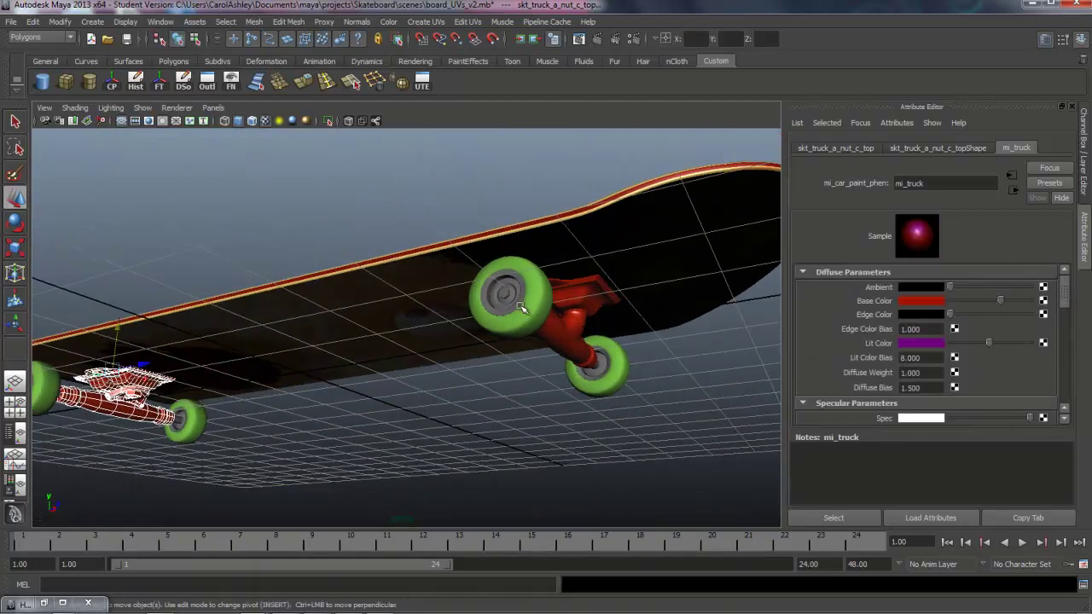
{"action": "left_click_drag", "start_coordinate": [522, 407], "coordinate": [495, 416], "text": "alt"}
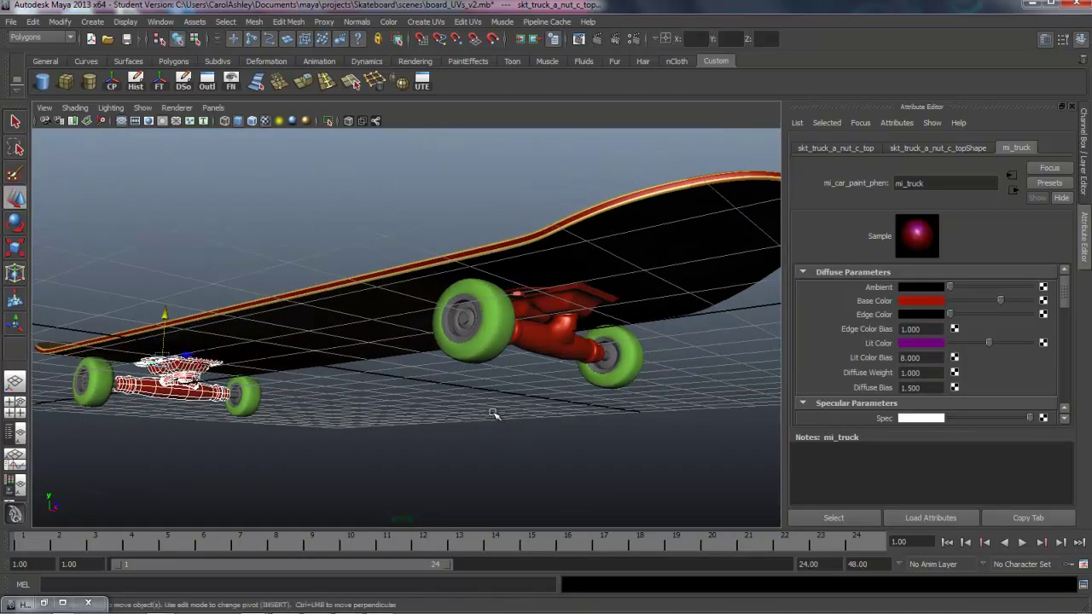
{"action": "left_click", "coordinate": [484, 407]}
{"action": "left_click_drag", "start_coordinate": [588, 418], "coordinate": [561, 437], "text": "alt"}
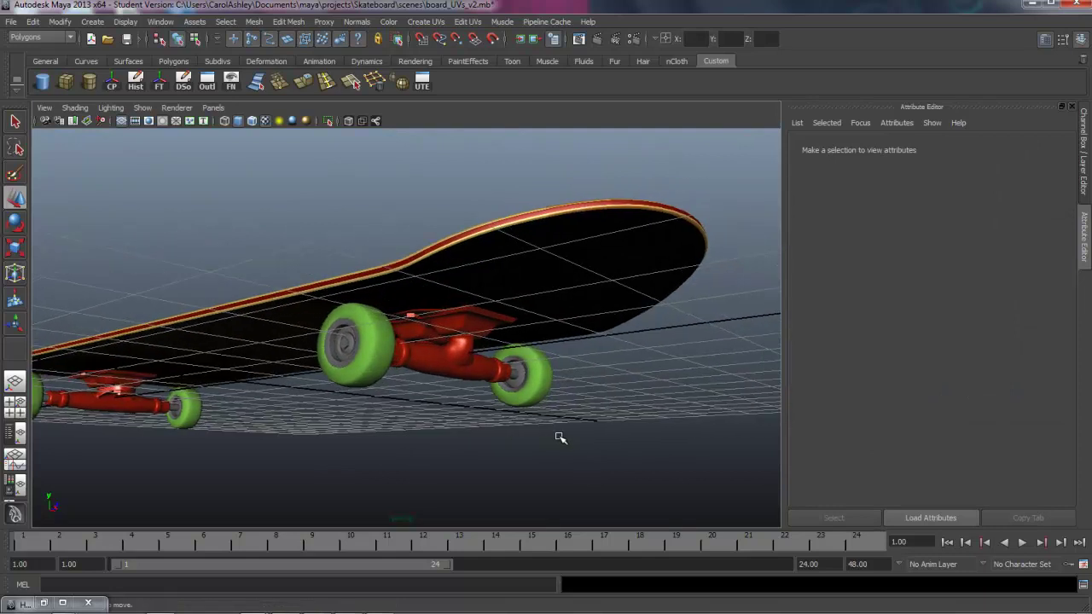
In the Outliner, select skt_wheel_d's rim, inner, nut and nut_top parts
{"action": "left_click", "coordinate": [206, 81]}
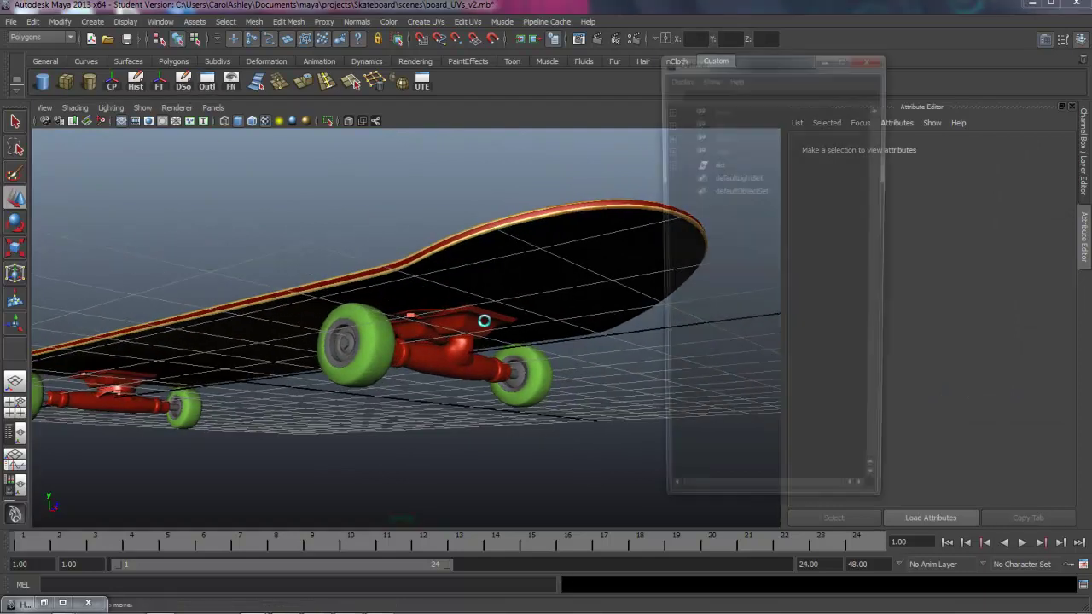
{"action": "left_click", "coordinate": [667, 163]}
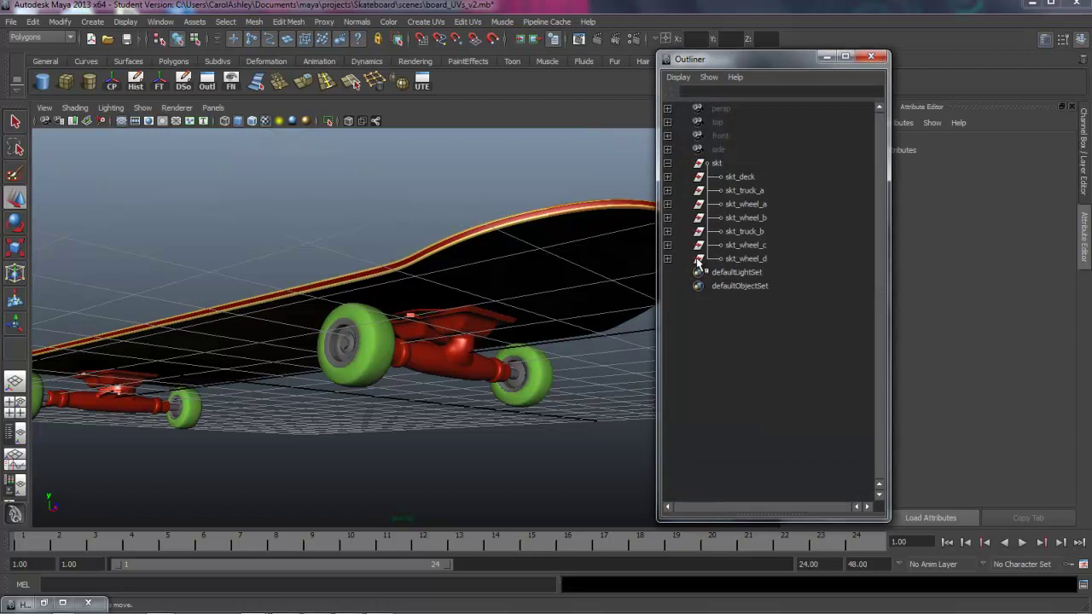
{"action": "left_click", "coordinate": [667, 259]}
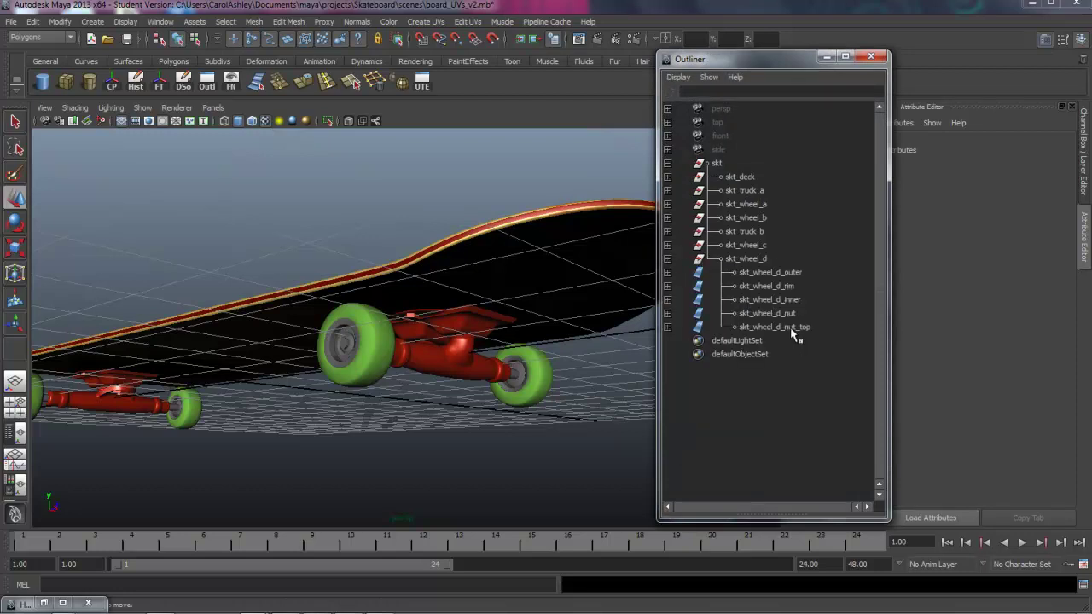
{"action": "left_click", "coordinate": [790, 273]}
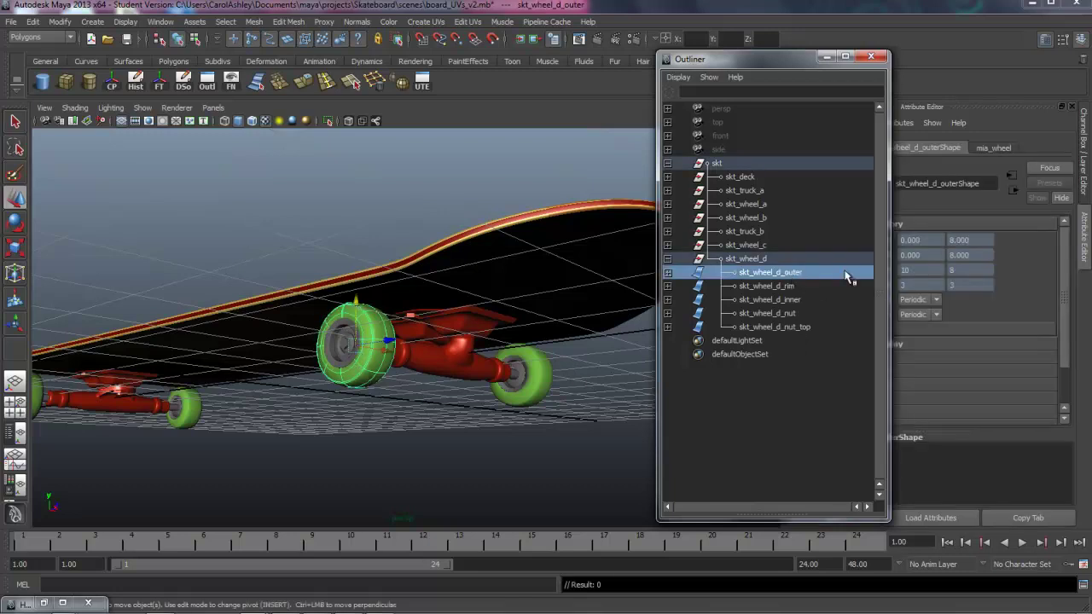
{"action": "left_click", "coordinate": [789, 287]}
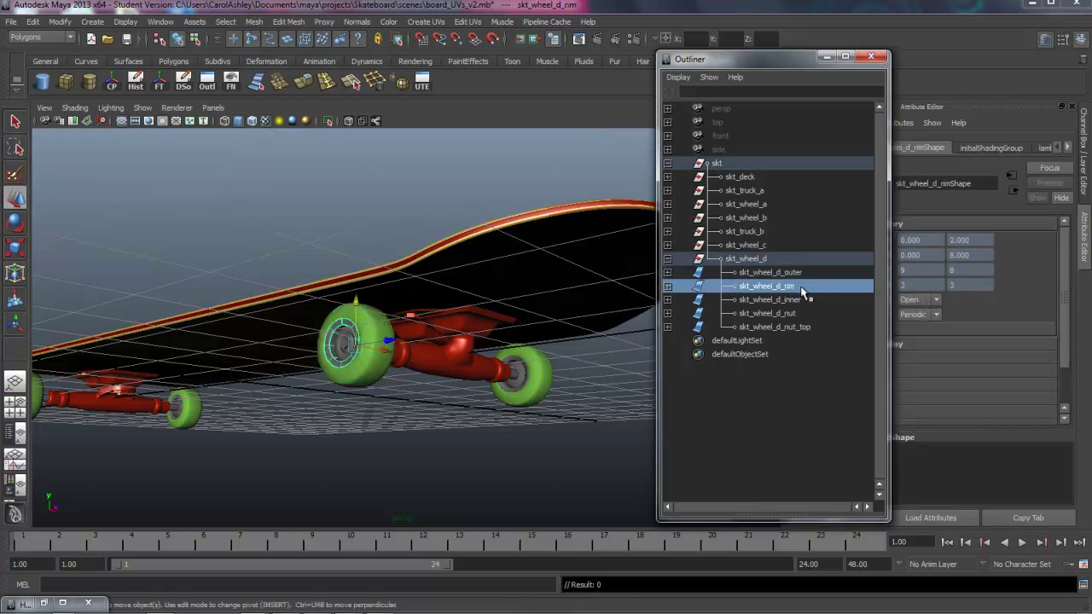
{"action": "left_click_drag", "start_coordinate": [790, 286], "coordinate": [793, 332]}
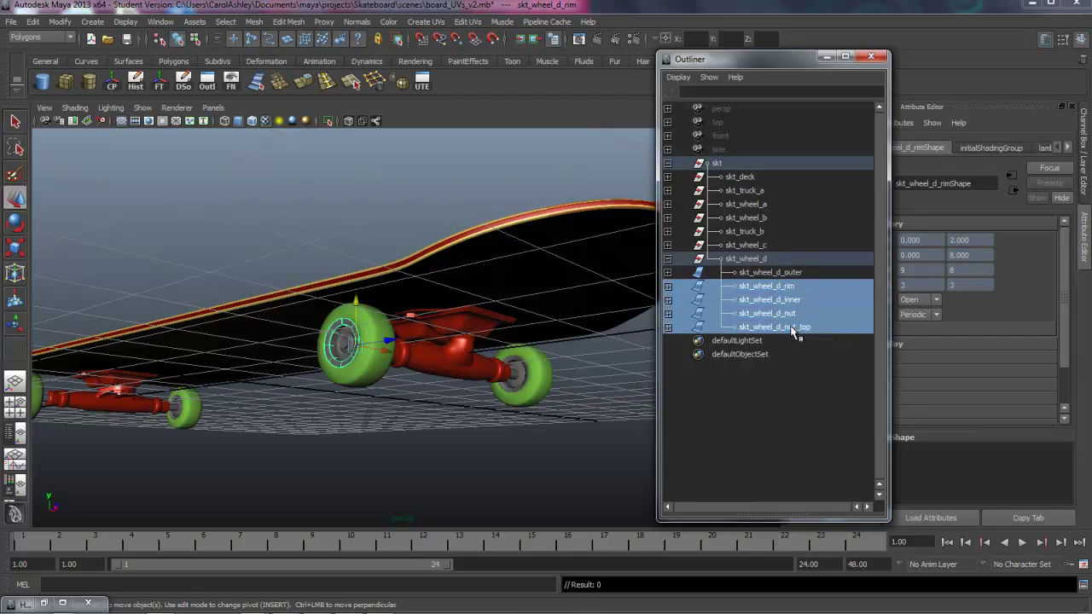
Assign the existing mi_rims material to the selected wheel parts and check the result
{"action": "right_click", "coordinate": [345, 343]}
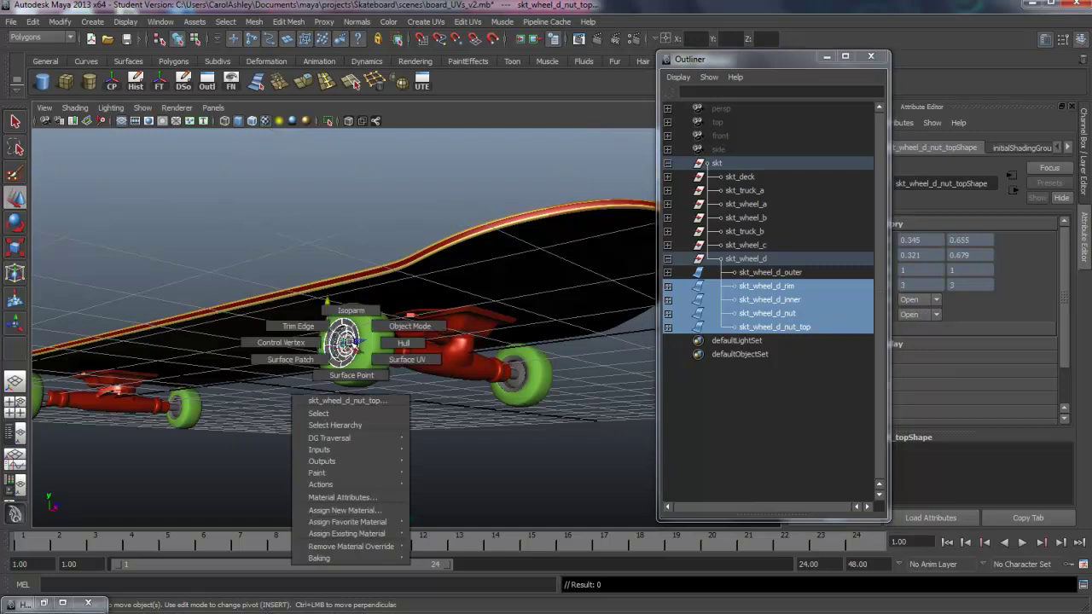
{"action": "mouse_move", "coordinate": [354, 535]}
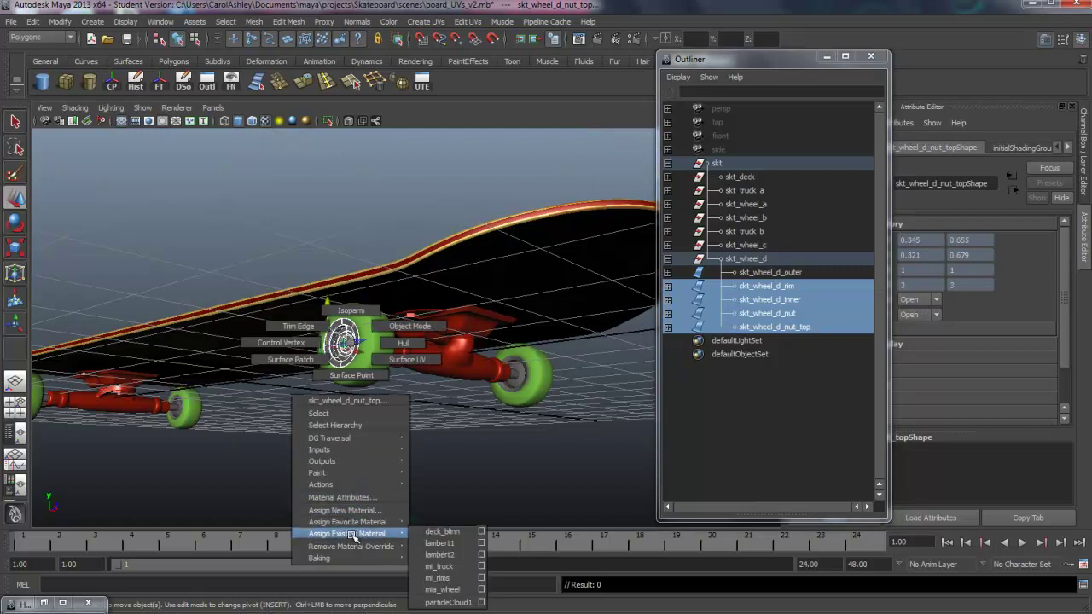
{"action": "left_click", "coordinate": [462, 579]}
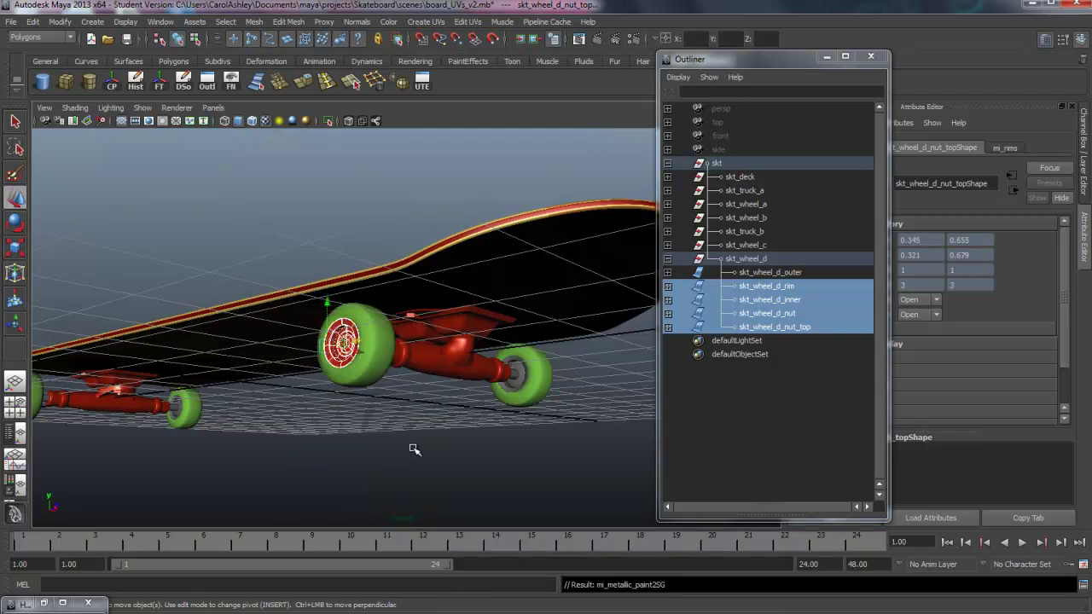
{"action": "left_click_drag", "start_coordinate": [413, 450], "coordinate": [383, 448], "text": "alt"}
{"action": "left_click_drag", "start_coordinate": [453, 453], "coordinate": [307, 449], "text": "alt"}
{"action": "scroll", "coordinate": [432, 446], "scroll_direction": "up", "scroll_amount": 5}
{"action": "left_click_drag", "start_coordinate": [404, 435], "coordinate": [307, 438], "text": "alt"}
After briefly selecting the rear axle, select skt_wheel_c's rim through nut_top parts
{"action": "key", "text": "w"}
{"action": "left_click", "coordinate": [145, 368]}
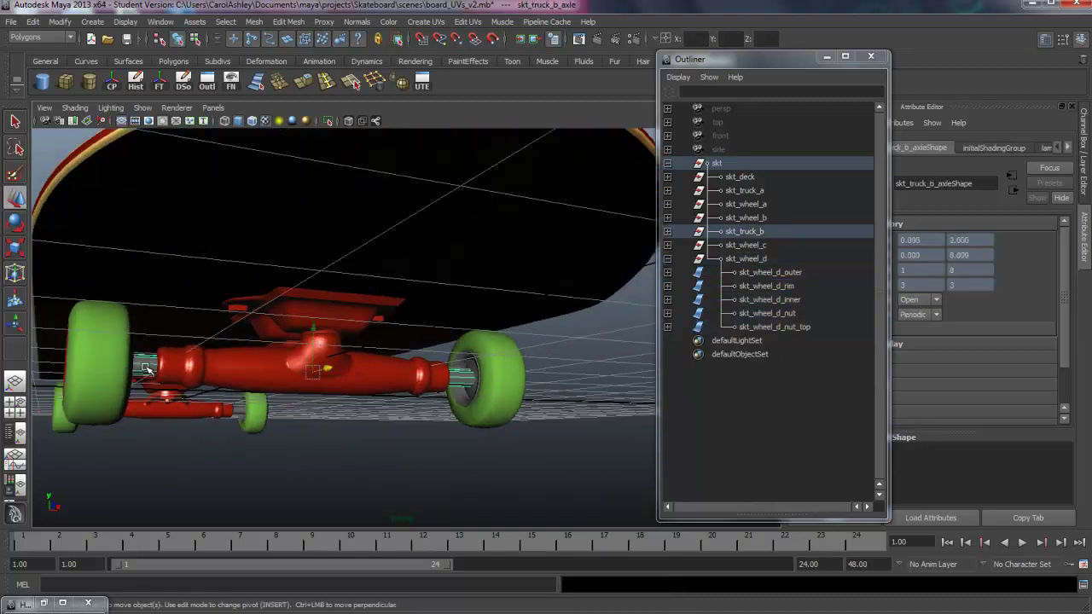
{"action": "right_click_drag", "start_coordinate": [146, 367], "coordinate": [254, 581]}
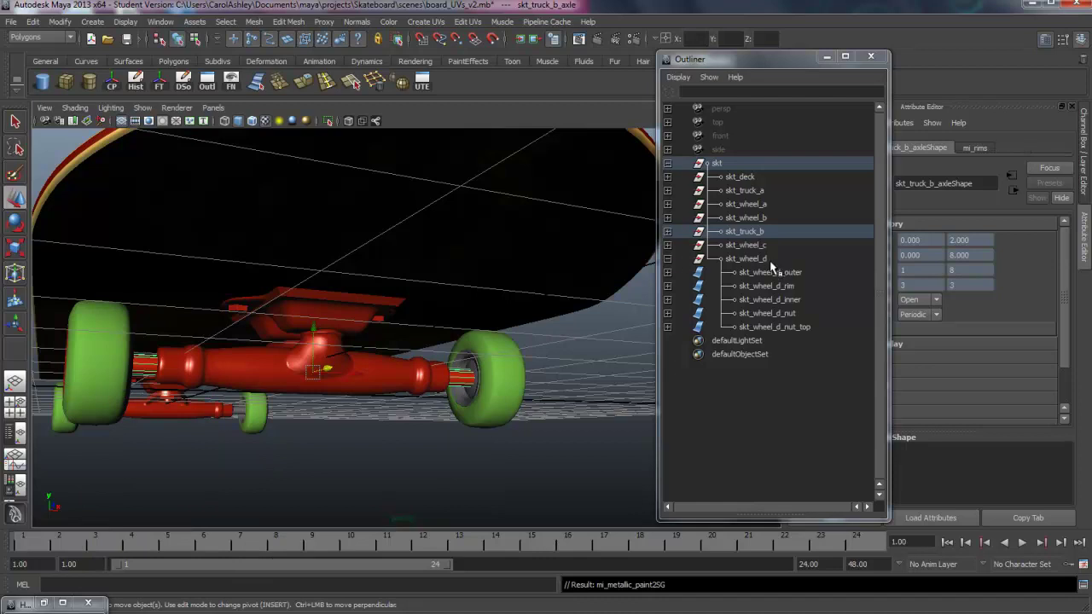
{"action": "left_click", "coordinate": [667, 260]}
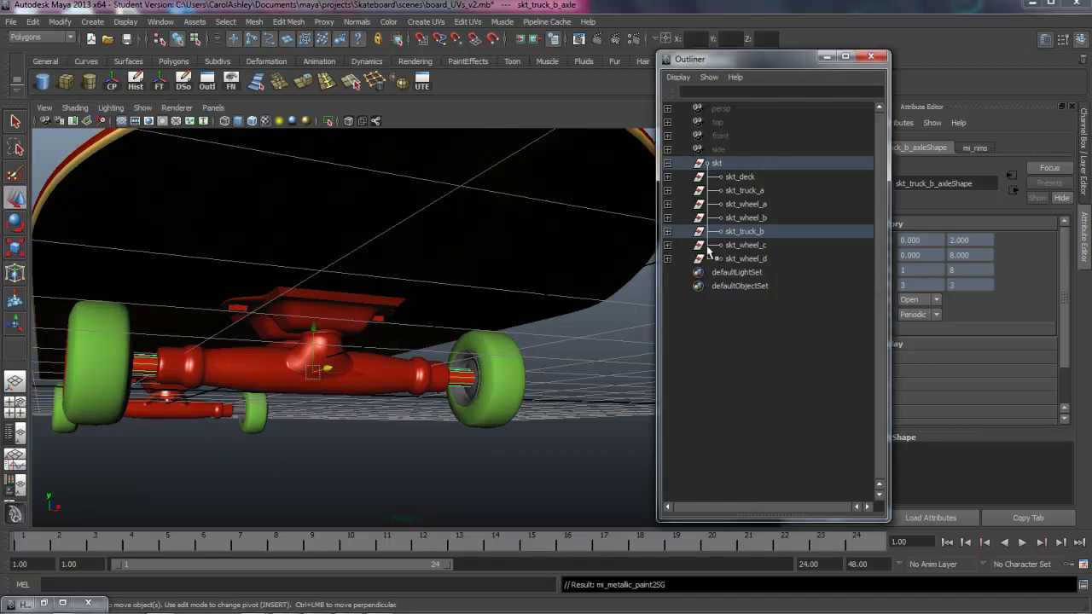
{"action": "left_click", "coordinate": [668, 246]}
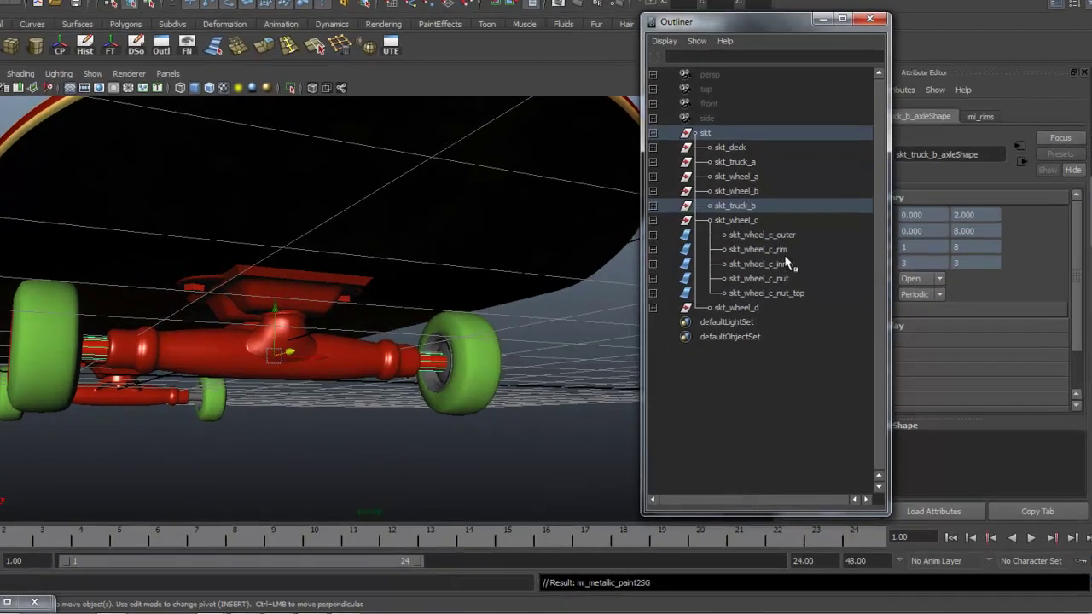
{"action": "left_click_drag", "start_coordinate": [793, 273], "coordinate": [793, 311]}
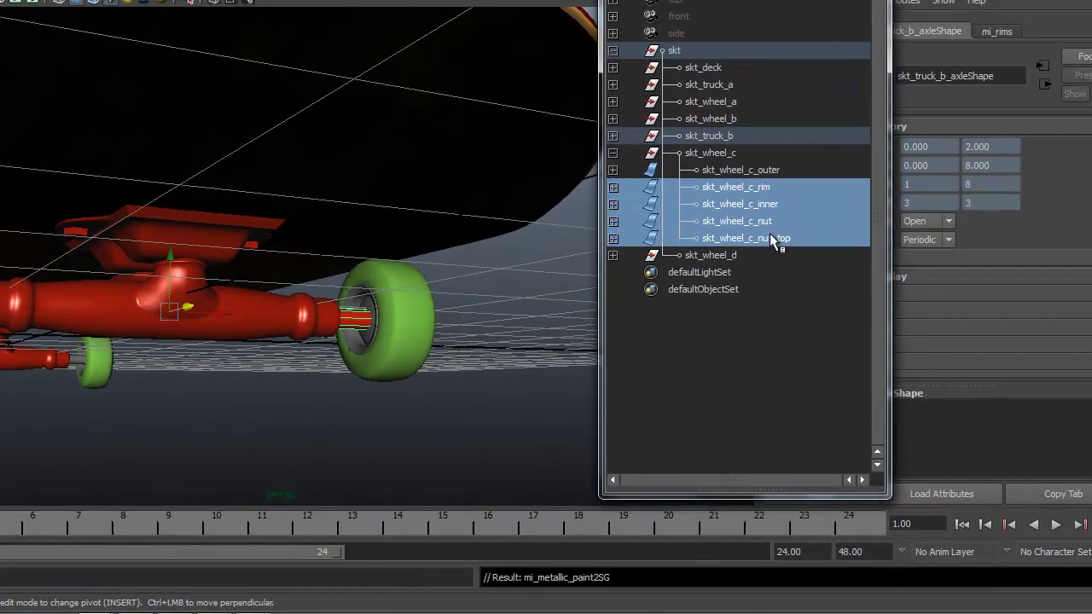
{"action": "left_click_drag", "start_coordinate": [770, 236], "coordinate": [770, 237]}
Assign mi_rims to wheel c's hub parts and collapse skt_wheel_c in the Outliner
{"action": "right_click_drag", "start_coordinate": [369, 334], "coordinate": [473, 569]}
{"action": "right_click_drag", "start_coordinate": [434, 453], "coordinate": [168, 417], "text": "alt"}
{"action": "left_click_drag", "start_coordinate": [168, 418], "coordinate": [358, 401], "text": "alt"}
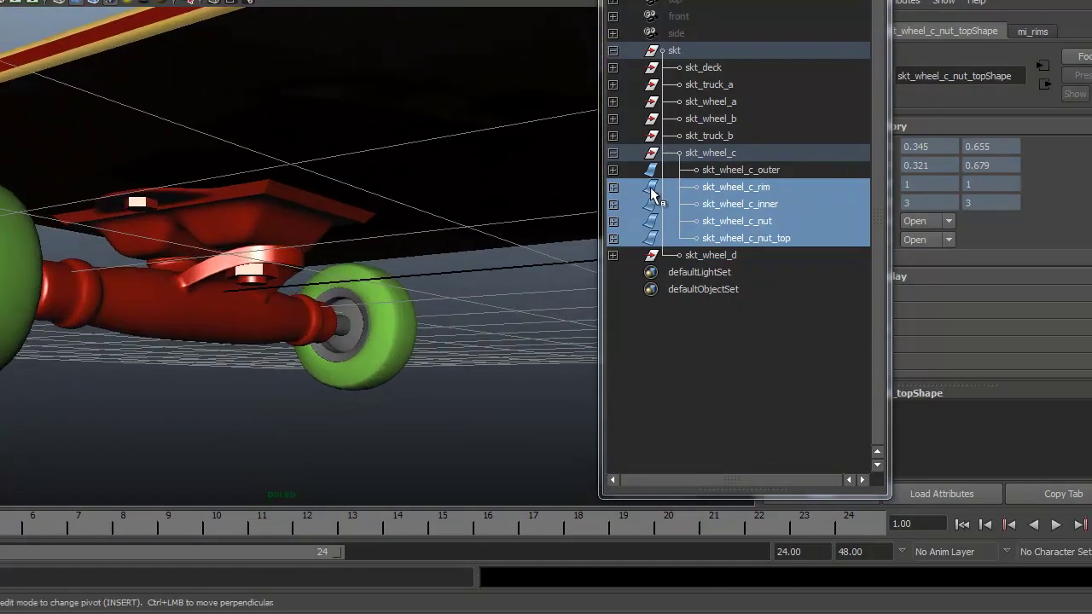
{"action": "left_click", "coordinate": [613, 153]}
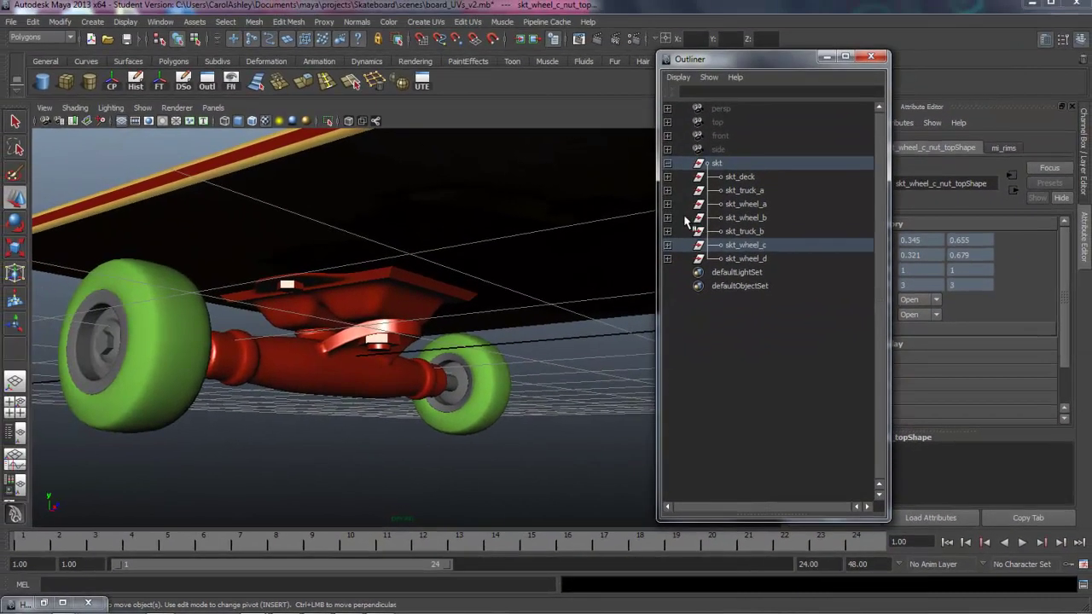
Assign mi_rims to skt_wheel_b's four hub parts, then collapse it
{"action": "left_click", "coordinate": [668, 217]}
{"action": "left_click_drag", "start_coordinate": [785, 246], "coordinate": [763, 285]}
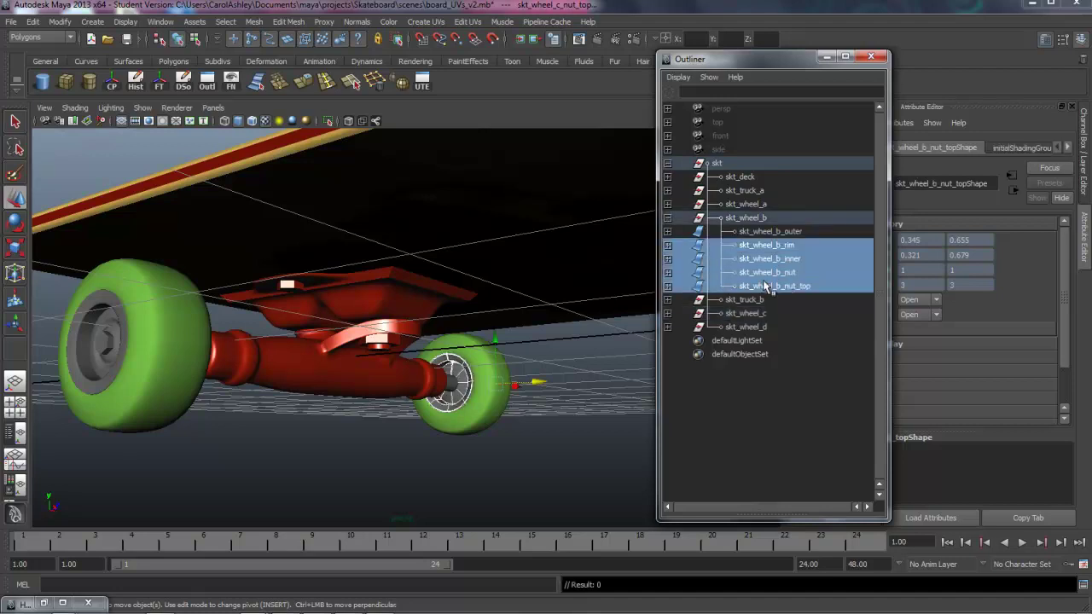
{"action": "right_click_drag", "start_coordinate": [455, 385], "coordinate": [657, 572]}
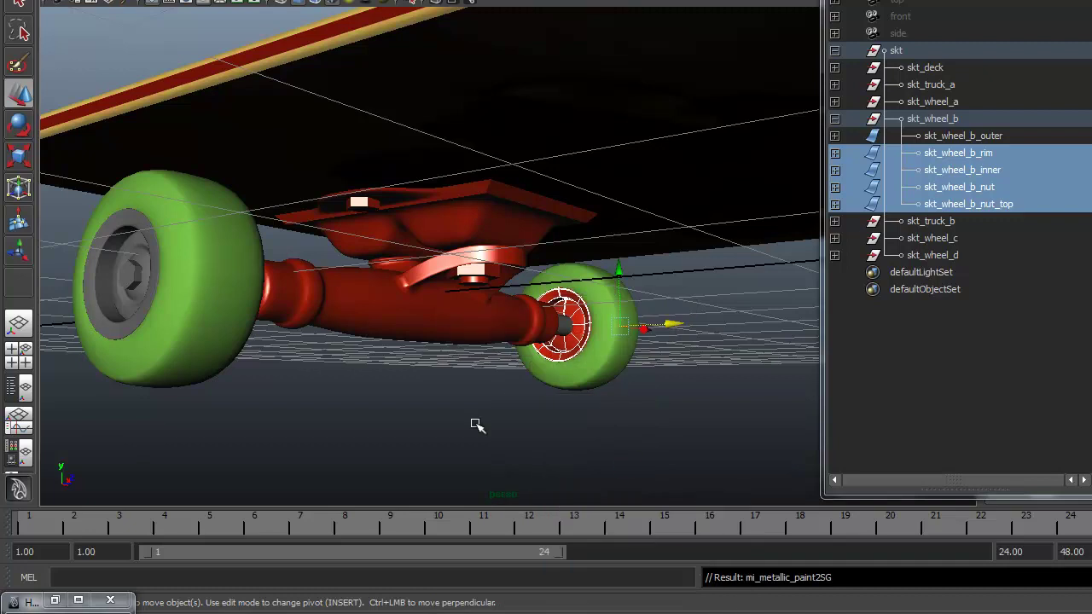
{"action": "left_click", "coordinate": [835, 118]}
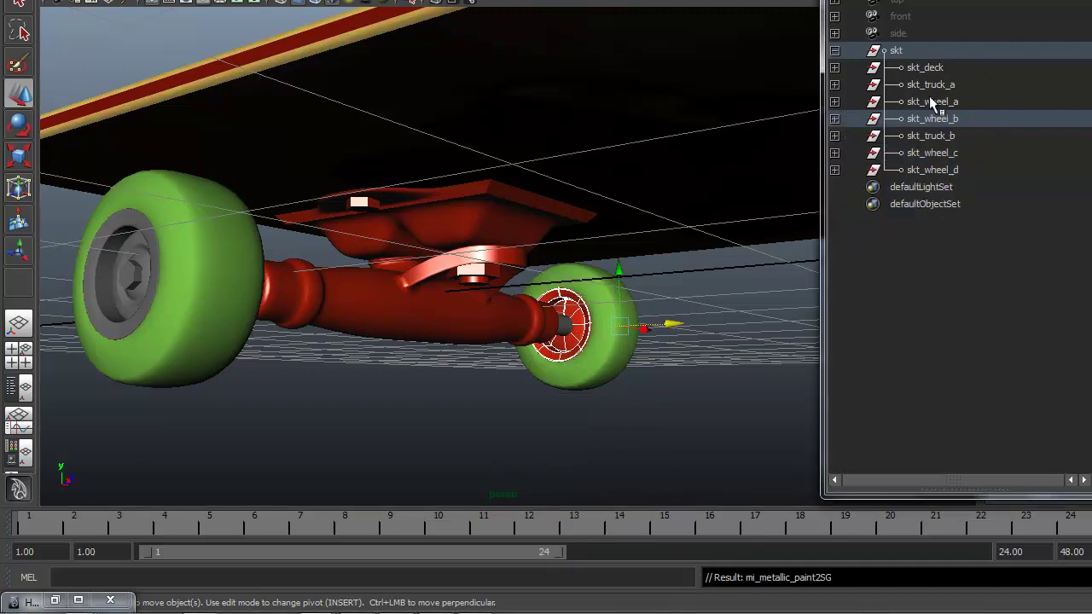
Give skt_wheel_a's rim, inner, nut and nut_top parts the mi_rims material
{"action": "left_click", "coordinate": [834, 101]}
{"action": "left_click_drag", "start_coordinate": [974, 145], "coordinate": [976, 187]}
{"action": "right_click", "coordinate": [141, 272]}
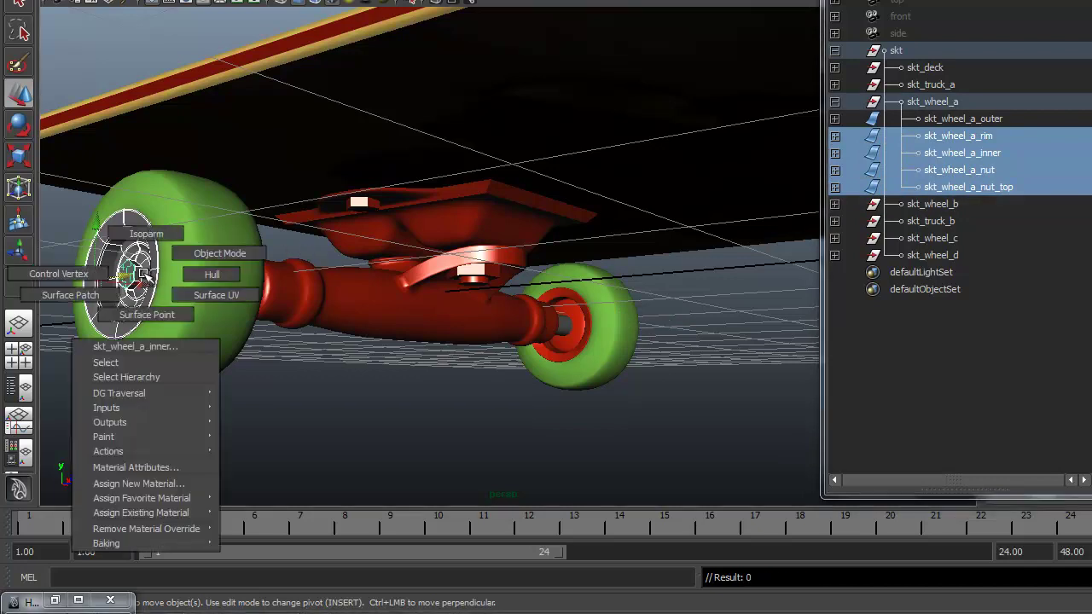
{"action": "mouse_move", "coordinate": [145, 513]}
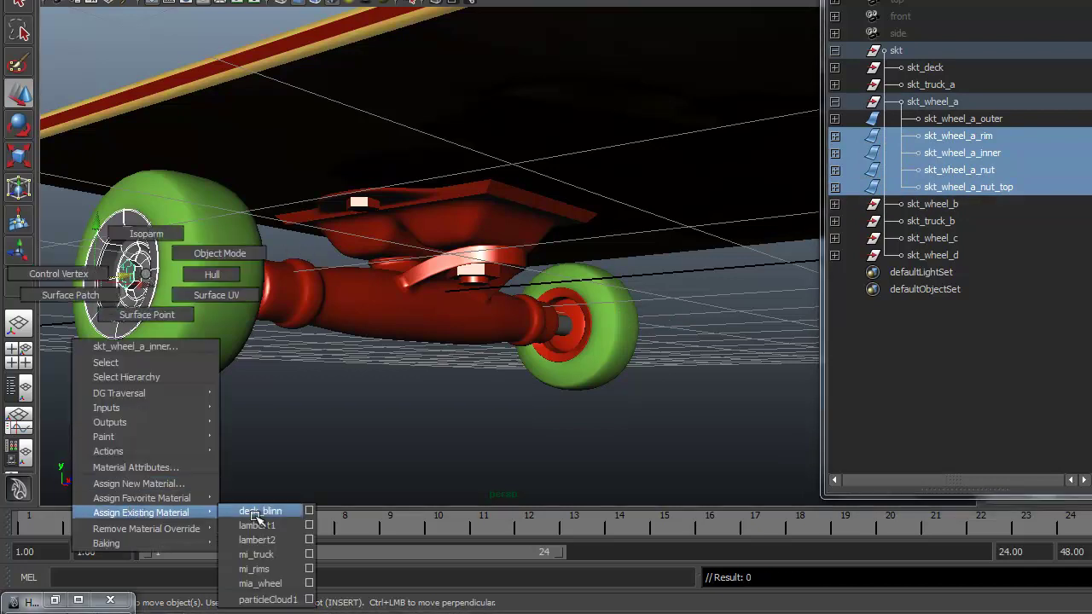
{"action": "left_click", "coordinate": [282, 568]}
Assign mi_rims to the skt_truck_a axle and close the Outliner
{"action": "left_click_drag", "start_coordinate": [543, 404], "coordinate": [346, 307], "text": "alt"}
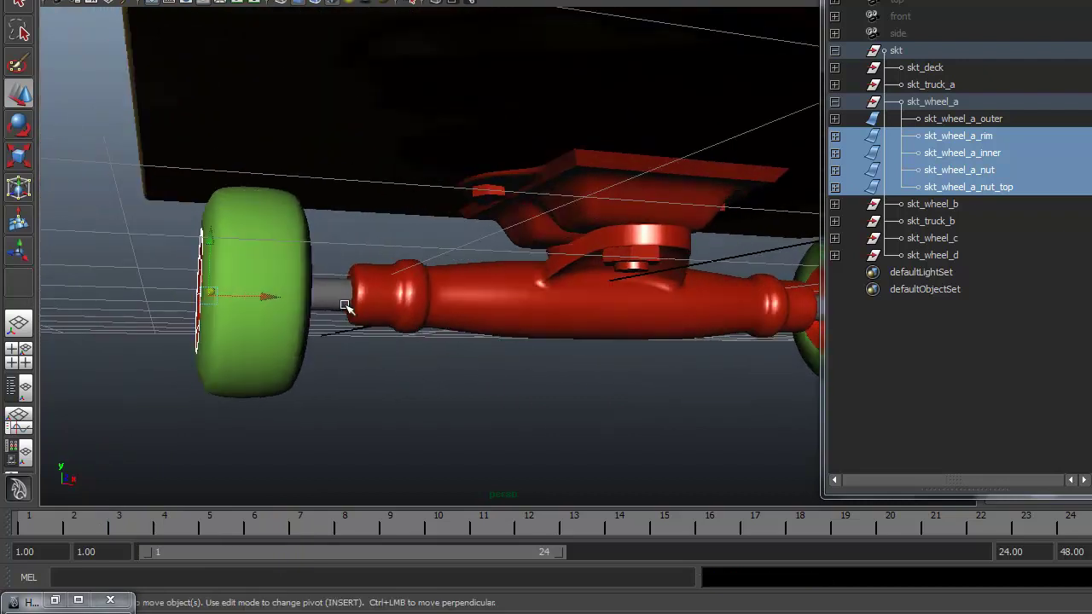
{"action": "left_click", "coordinate": [345, 307]}
{"action": "right_click", "coordinate": [328, 300]}
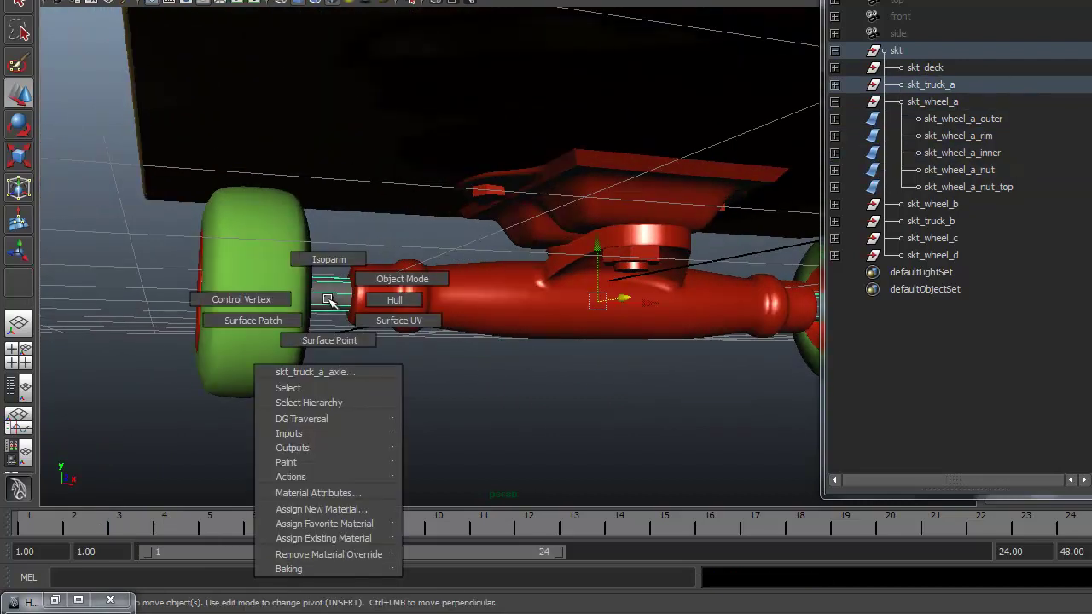
{"action": "mouse_move", "coordinate": [365, 538]}
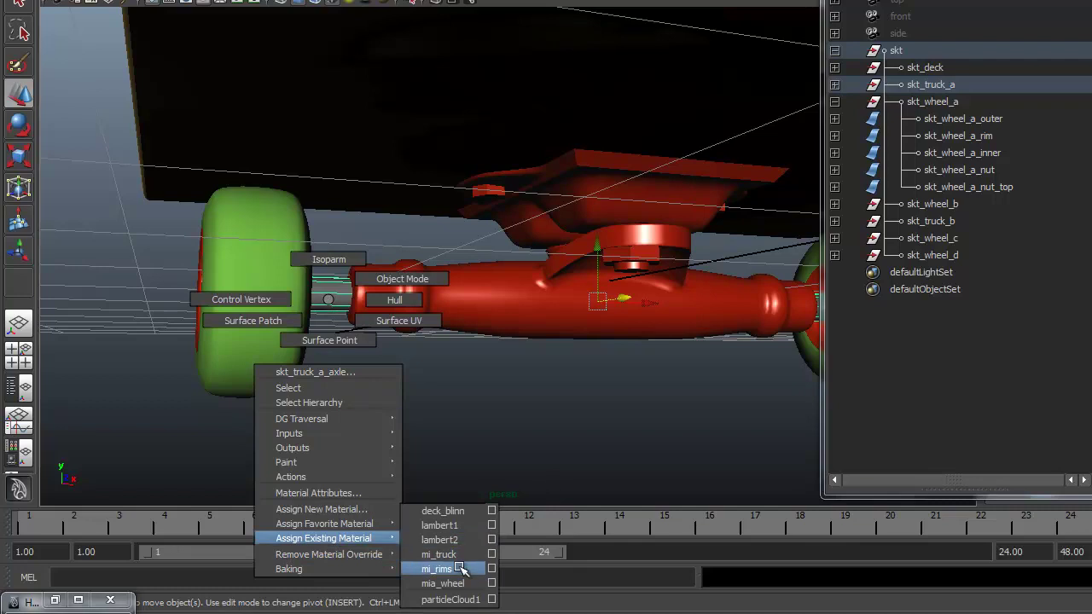
{"action": "left_click", "coordinate": [439, 569]}
{"action": "left_click_drag", "start_coordinate": [546, 395], "coordinate": [463, 392], "text": "alt"}
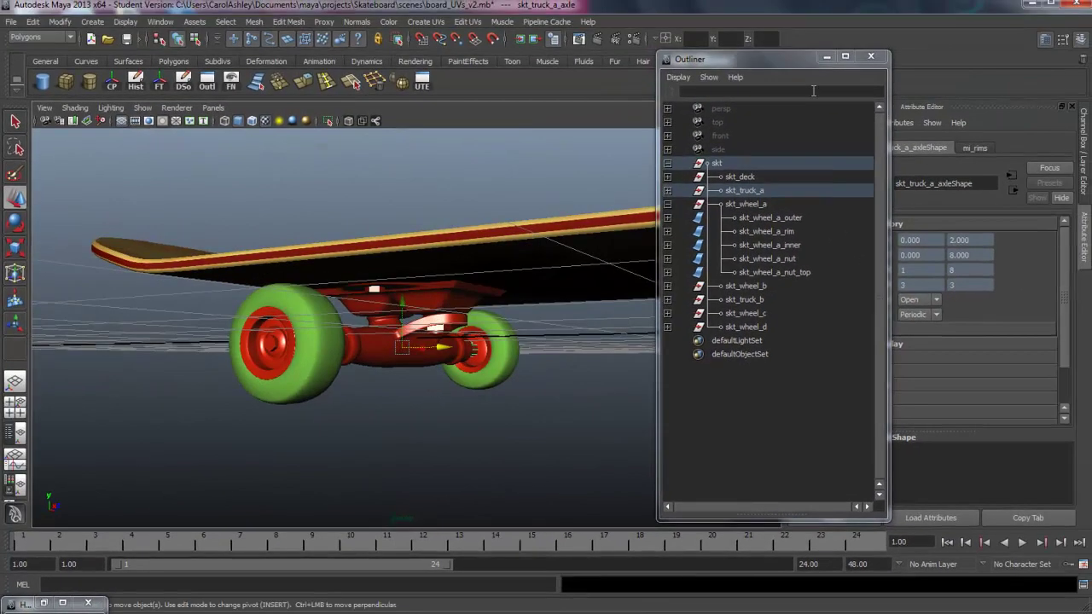
{"action": "left_click", "coordinate": [888, 45]}
Set mi_rims base colour to dark grey and lit colour to pale green (H 127, S 0.388)
{"action": "left_click_drag", "start_coordinate": [690, 316], "coordinate": [883, 241], "text": "alt"}
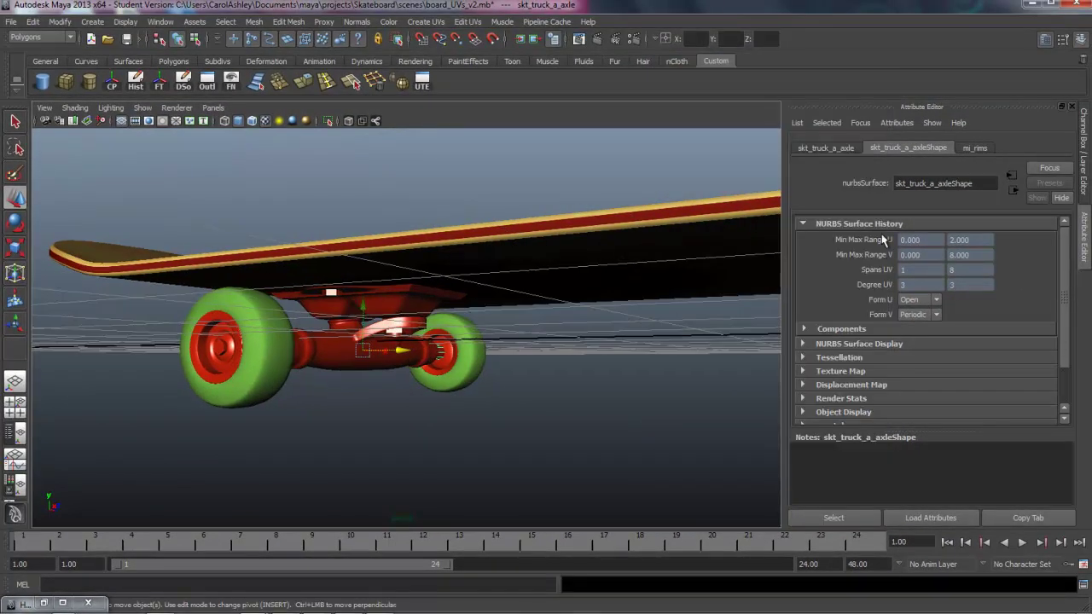
{"action": "left_click", "coordinate": [974, 148]}
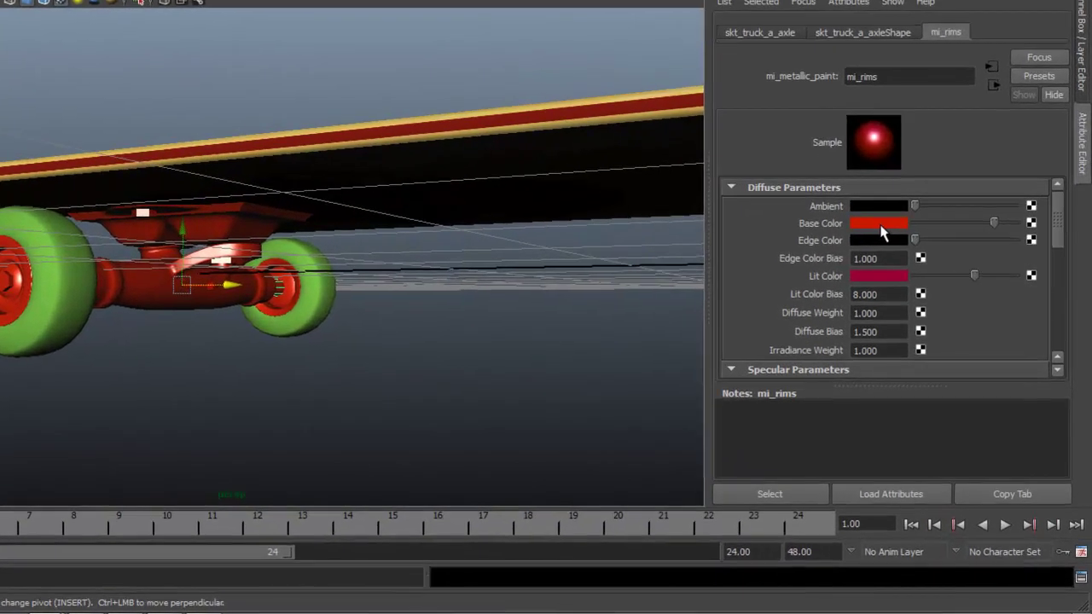
{"action": "left_click", "coordinate": [916, 266]}
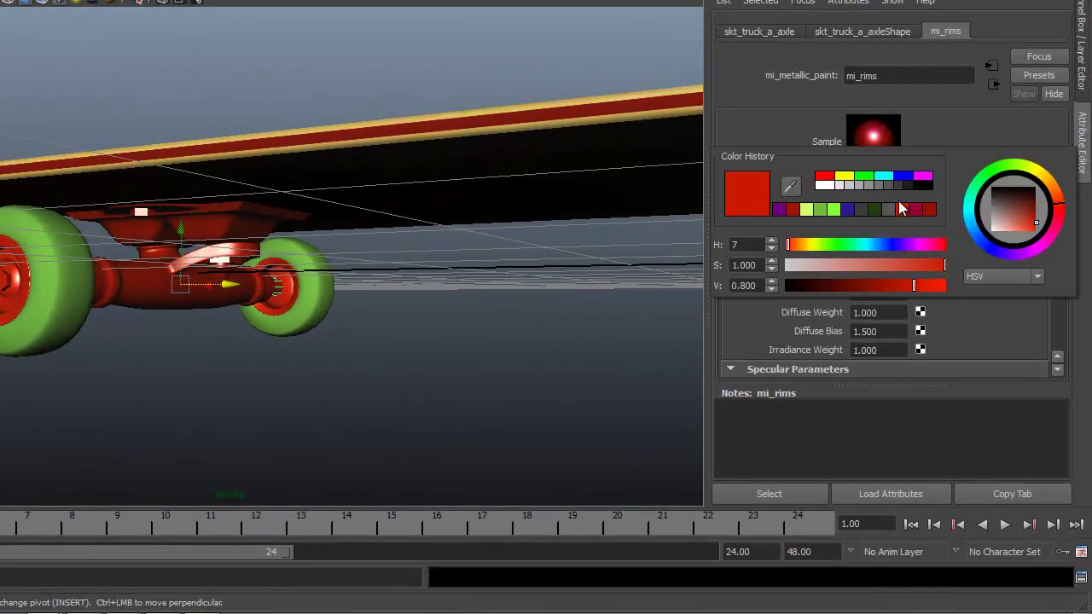
{"action": "left_click", "coordinate": [895, 185]}
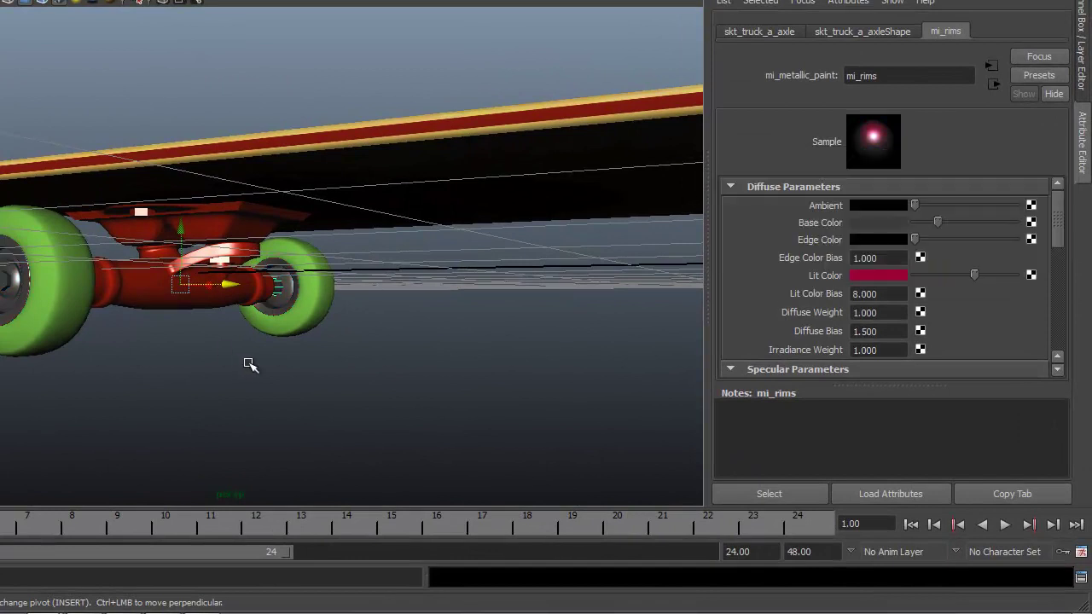
{"action": "left_click", "coordinate": [876, 276]}
{"action": "left_click", "coordinate": [829, 298]}
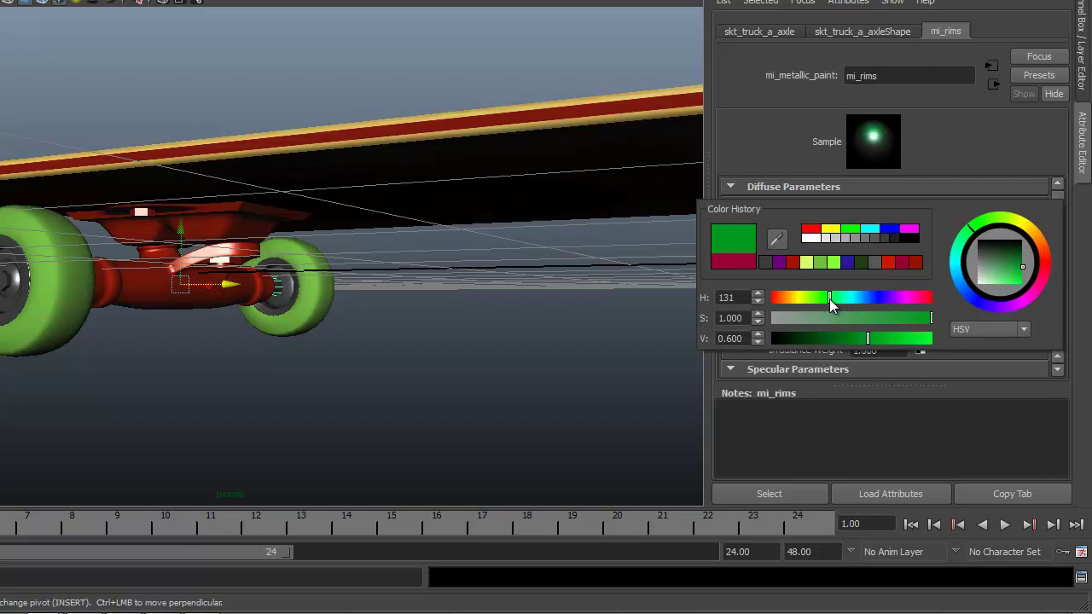
{"action": "mouse_move", "coordinate": [832, 319]}
{"action": "left_mouse_down"}
{"action": "mouse_move", "coordinate": [814, 319]}
{"action": "mouse_move", "coordinate": [834, 319]}
{"action": "left_mouse_up"}
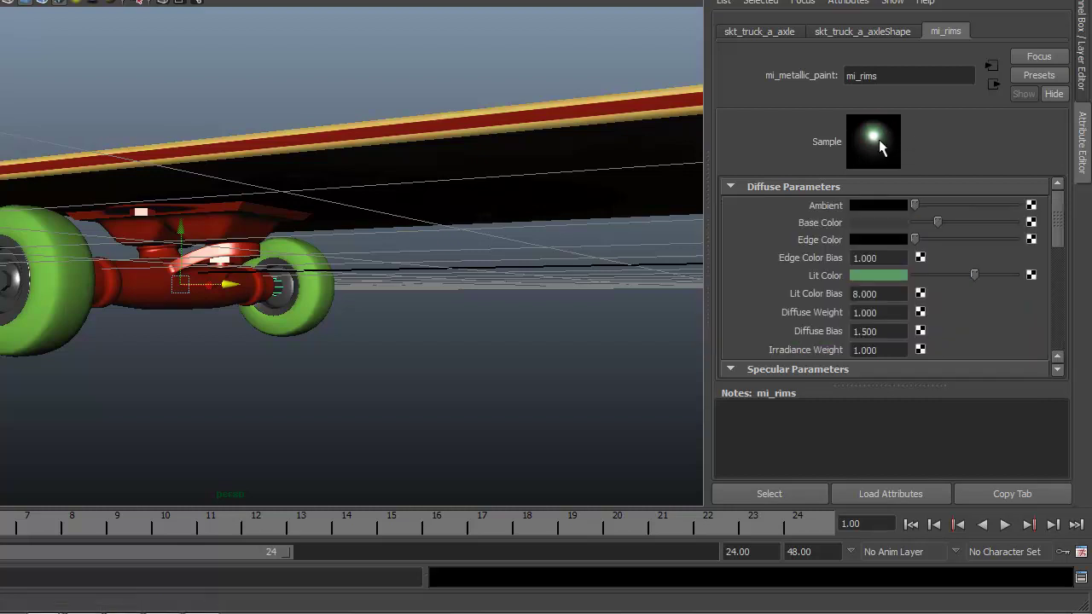
Orbit around the truck and underside to a near top-down view of the deck
{"action": "left_click_drag", "start_coordinate": [261, 446], "coordinate": [139, 361], "text": "alt"}
{"action": "right_click_drag", "start_coordinate": [142, 400], "coordinate": [350, 415], "text": "alt"}
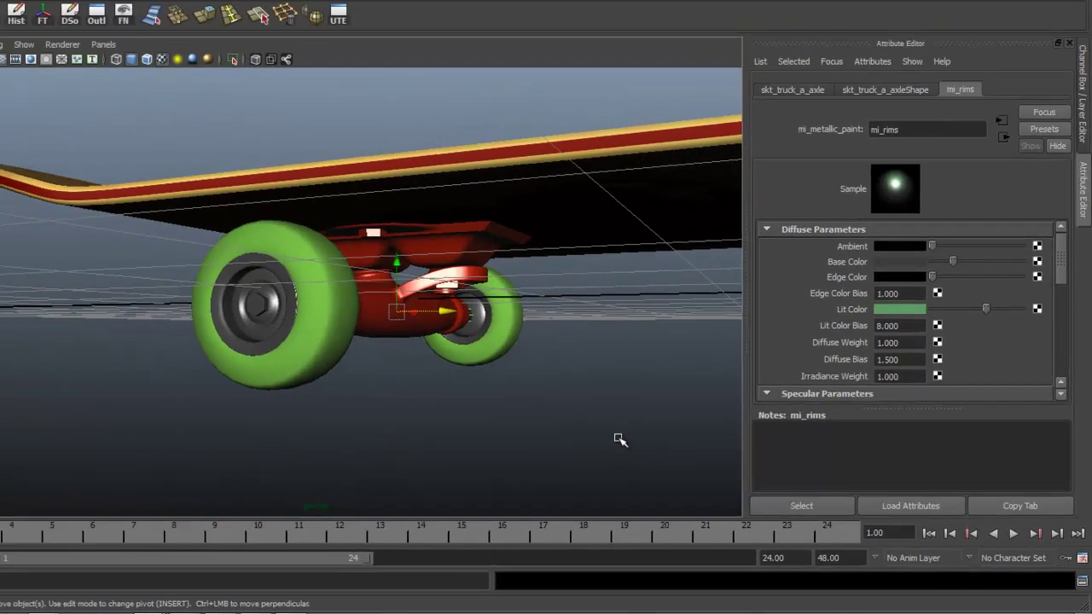
{"action": "right_click_drag", "start_coordinate": [620, 439], "coordinate": [530, 403], "text": "alt"}
{"action": "left_click_drag", "start_coordinate": [531, 402], "coordinate": [390, 329], "text": "alt"}
{"action": "left_click_drag", "start_coordinate": [467, 361], "coordinate": [575, 305], "text": "alt"}
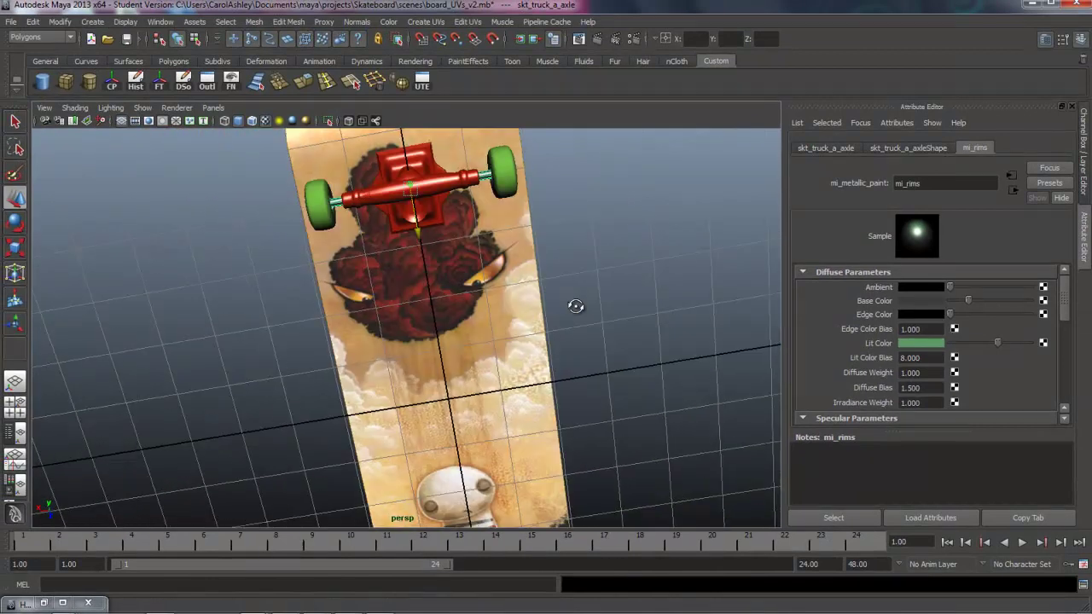
{"action": "left_click_drag", "start_coordinate": [591, 413], "coordinate": [585, 268], "text": "alt"}
{"action": "left_click_drag", "start_coordinate": [641, 319], "coordinate": [474, 406], "text": "alt"}
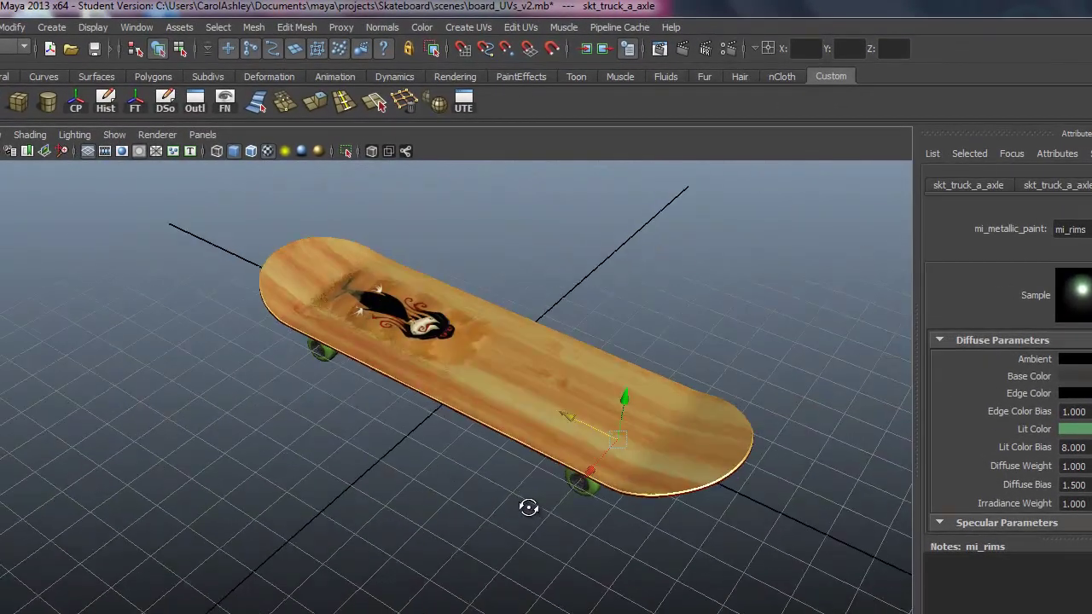
{"action": "left_click_drag", "start_coordinate": [528, 507], "coordinate": [569, 530], "text": "alt"}
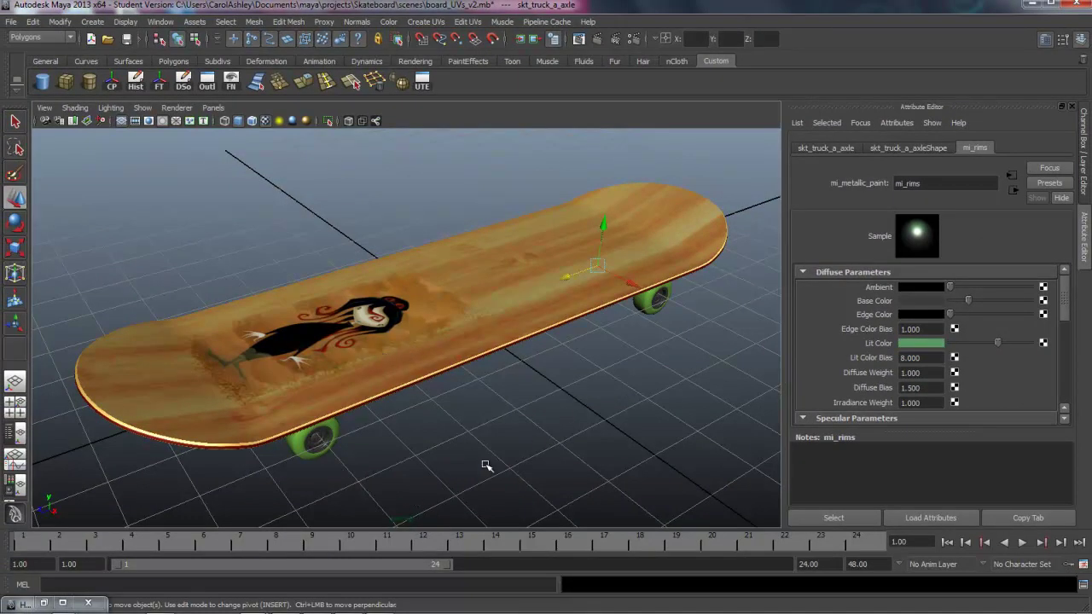
{"action": "left_click_drag", "start_coordinate": [461, 465], "coordinate": [495, 435], "text": "alt"}
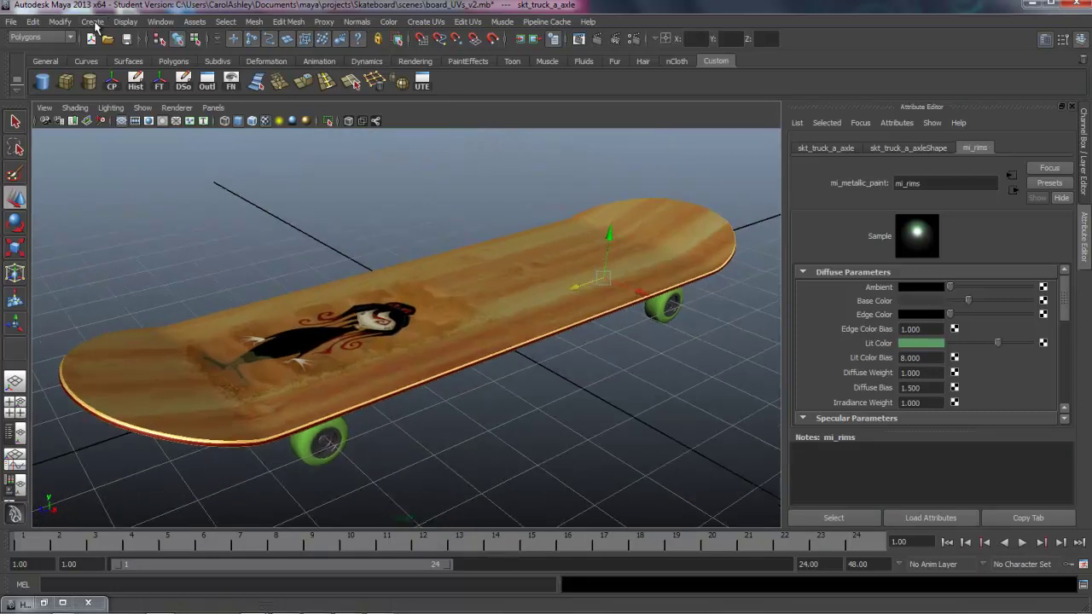
Create a new camera, camera1, from Create > Cameras > Camera
{"action": "left_click", "coordinate": [92, 22]}
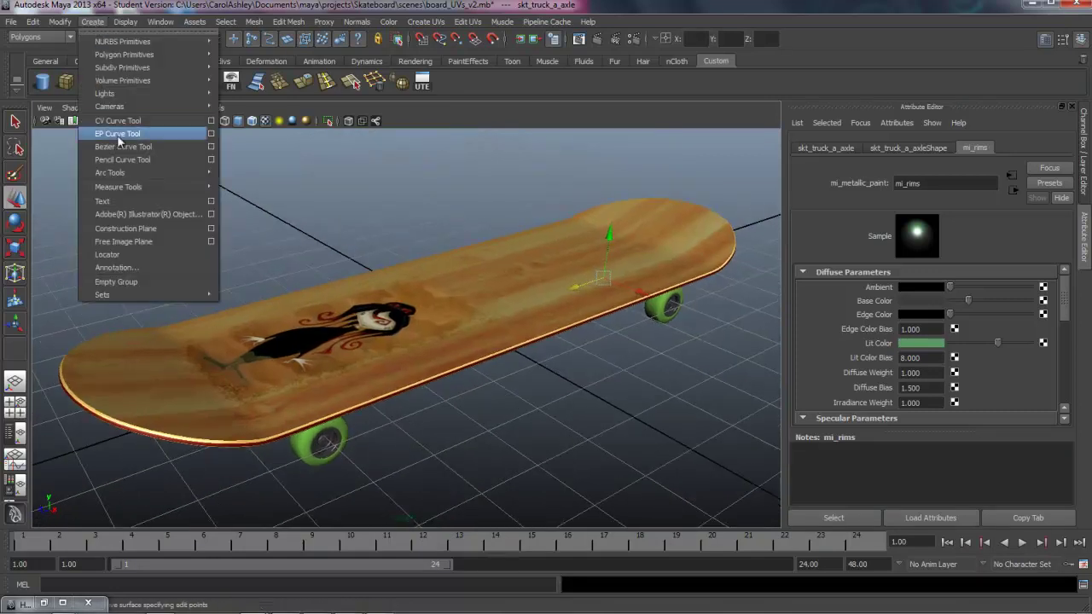
{"action": "mouse_move", "coordinate": [196, 106]}
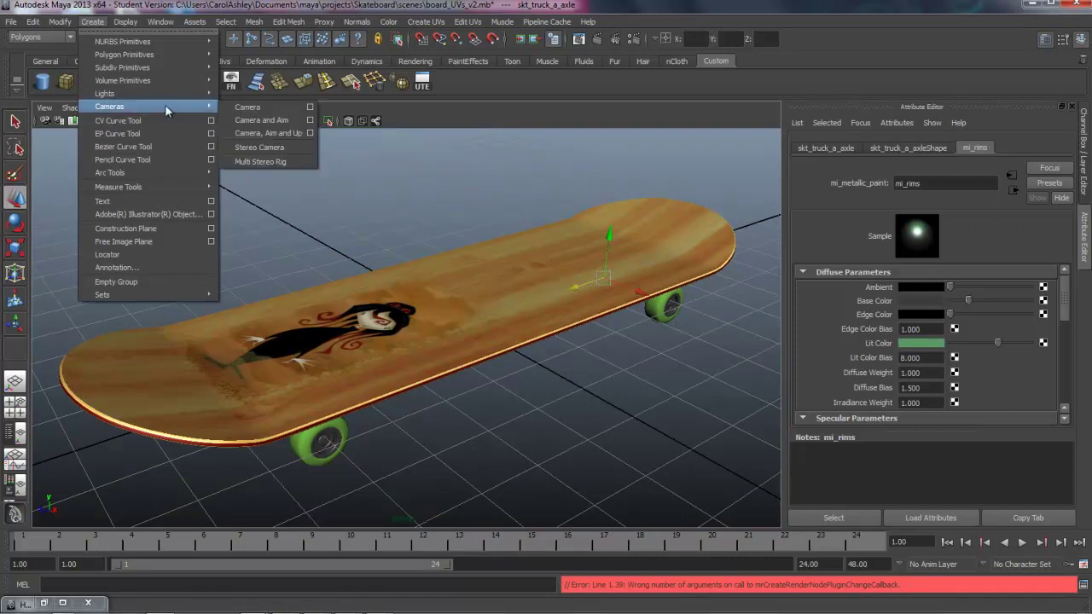
{"action": "left_click", "coordinate": [248, 109]}
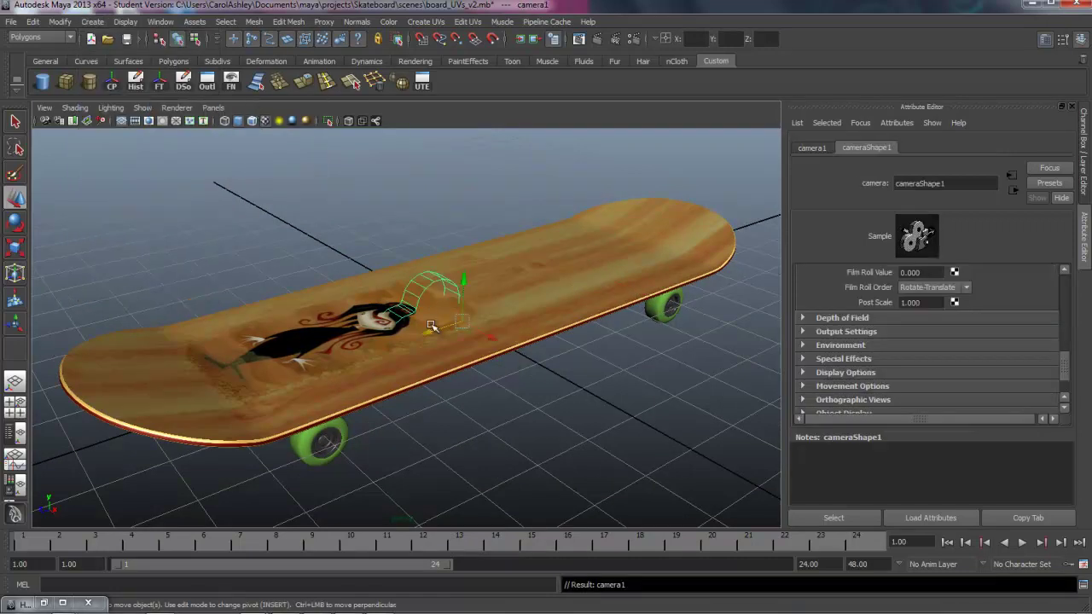
{"action": "scroll", "coordinate": [511, 367], "scroll_direction": "down", "scroll_amount": 5}
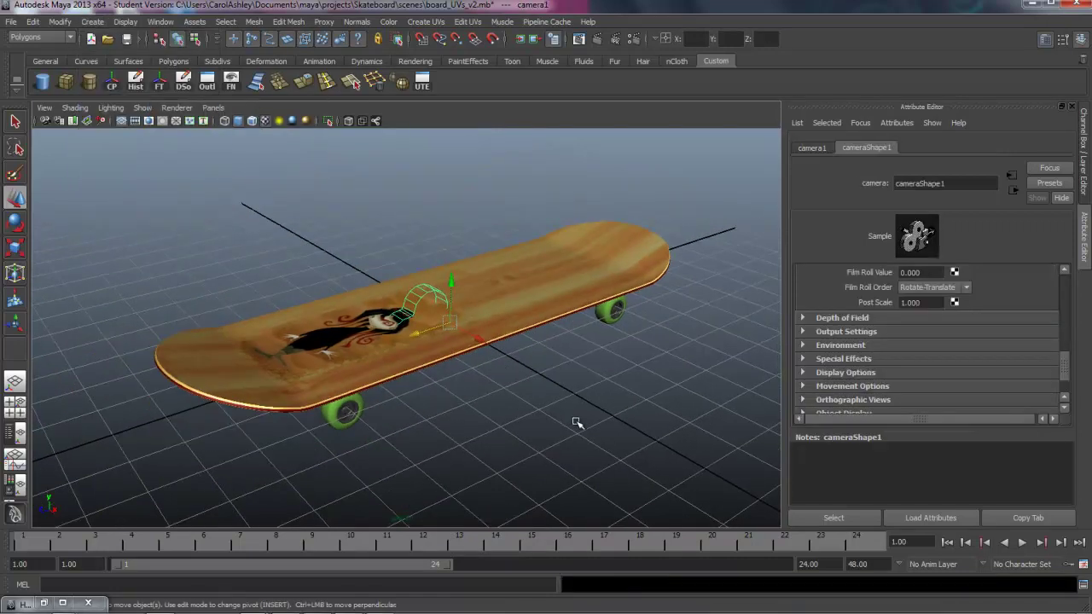
Switch the viewport to look through camera1 and frame the whole skateboard
{"action": "left_click_drag", "start_coordinate": [506, 419], "coordinate": [494, 402], "text": "alt"}
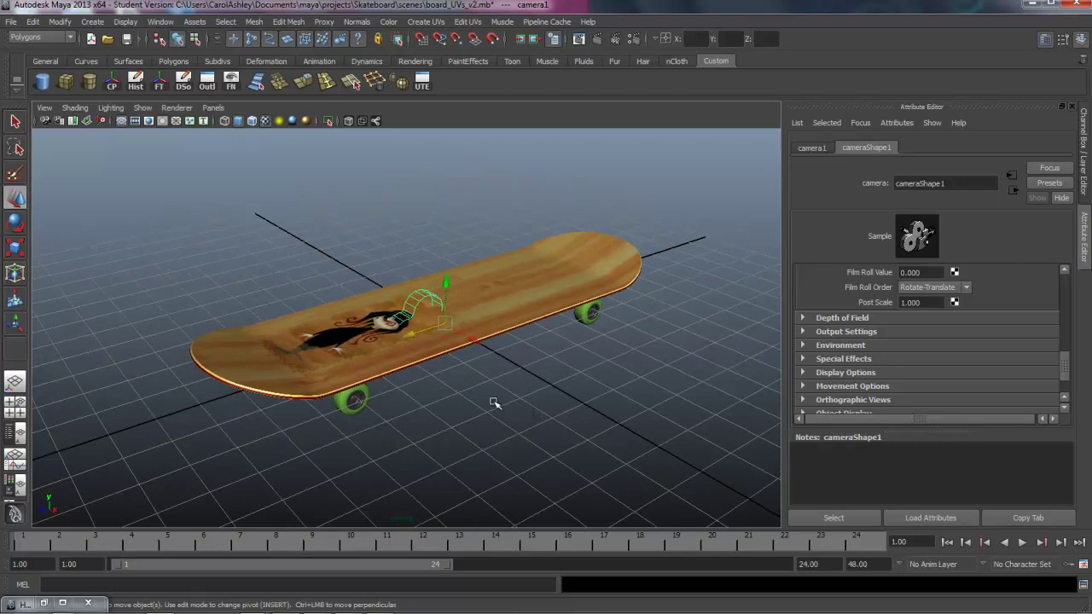
{"action": "left_click", "coordinate": [209, 108]}
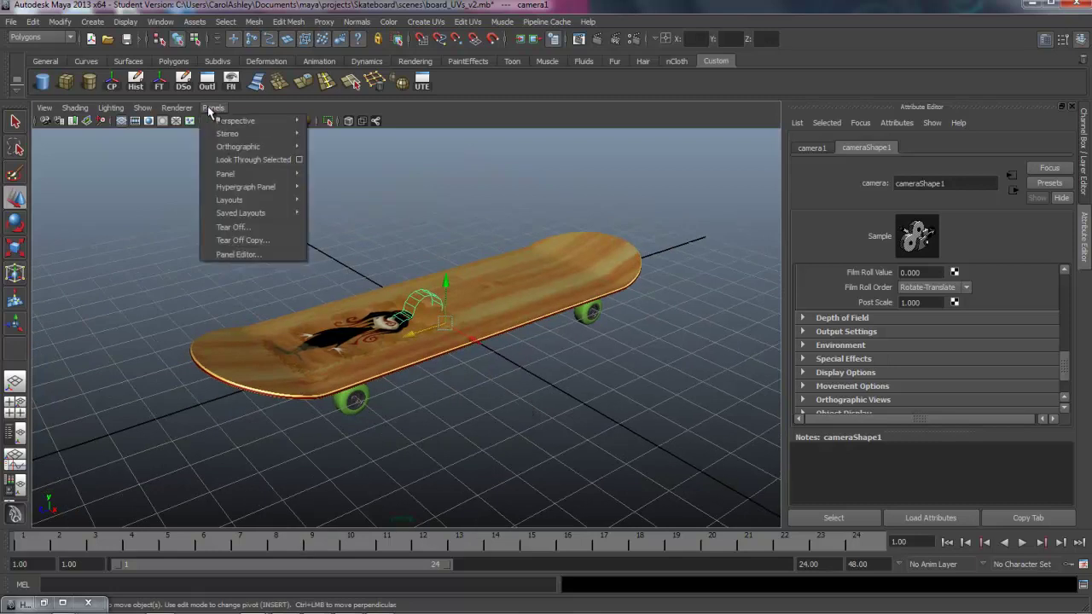
{"action": "mouse_move", "coordinate": [223, 123]}
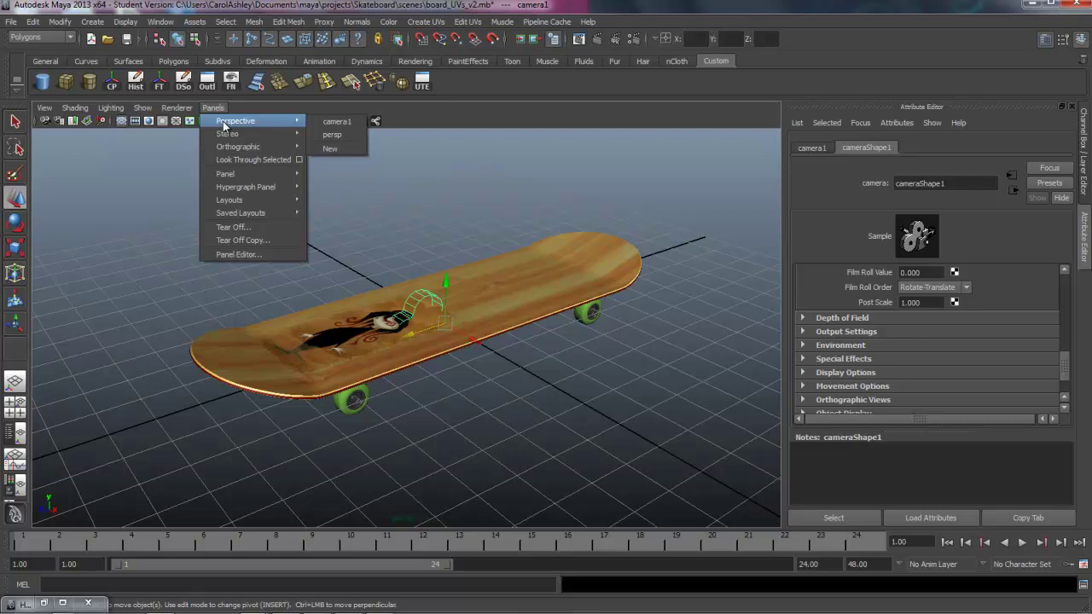
{"action": "left_click", "coordinate": [349, 121]}
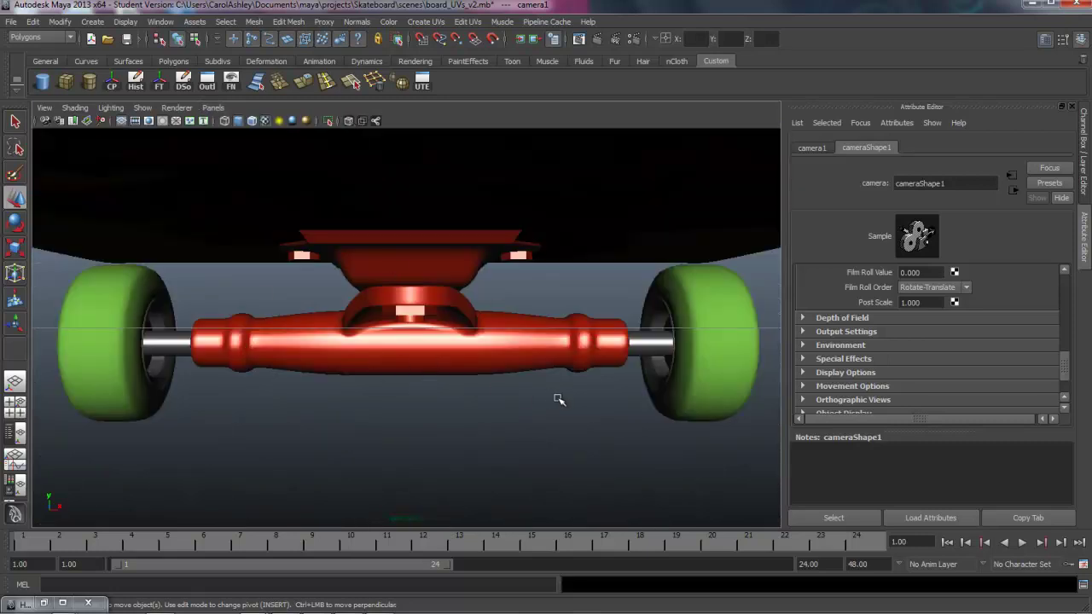
{"action": "key", "text": "a"}
Tumble and dolly camera1 to a low three-quarter view filling the frame with the board
{"action": "left_click_drag", "start_coordinate": [421, 383], "coordinate": [440, 410], "text": "alt"}
{"action": "middle_click_drag", "start_coordinate": [441, 409], "coordinate": [514, 366], "text": "alt"}
{"action": "left_click_drag", "start_coordinate": [388, 480], "coordinate": [410, 429], "text": "alt"}
{"action": "middle_click_drag", "start_coordinate": [459, 421], "coordinate": [462, 424], "text": "alt"}
{"action": "left_click_drag", "start_coordinate": [461, 425], "coordinate": [458, 421], "text": "alt"}
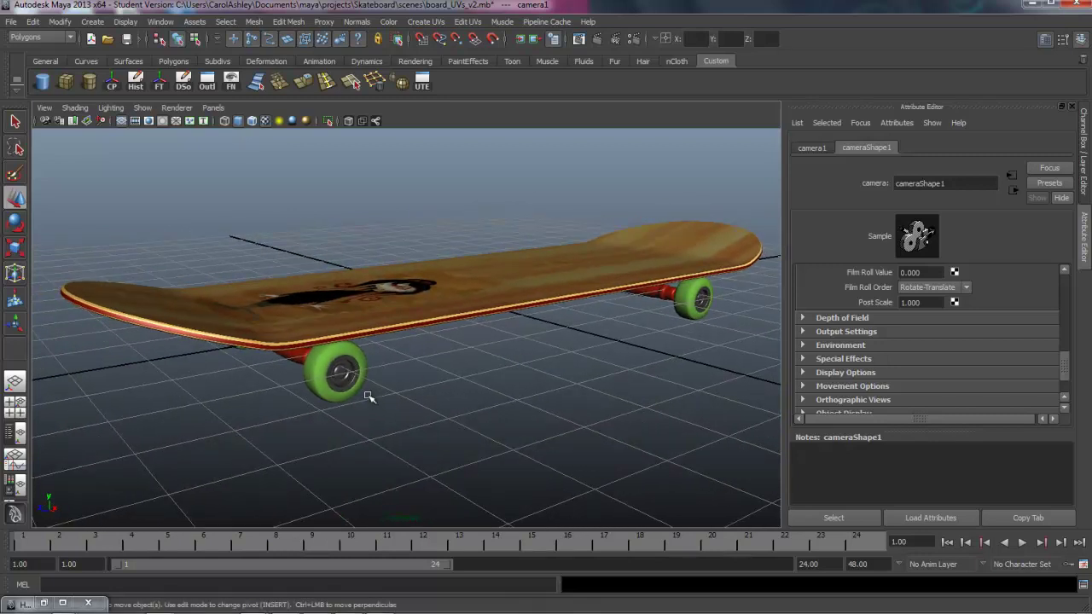
Rename camera1's transform to RenderCam and slightly tweak its angle and distance
{"action": "left_click", "coordinate": [811, 149]}
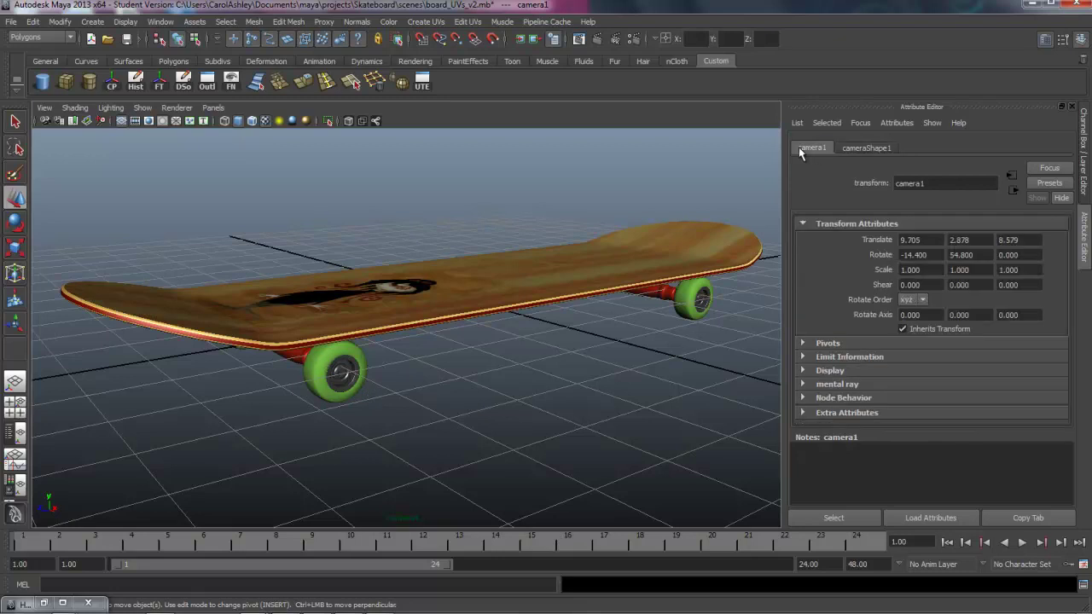
{"action": "double_click", "coordinate": [955, 184]}
{"action": "type", "text": "RenderC"}
{"action": "type", "text": "am"}
{"action": "key", "text": "Return"}
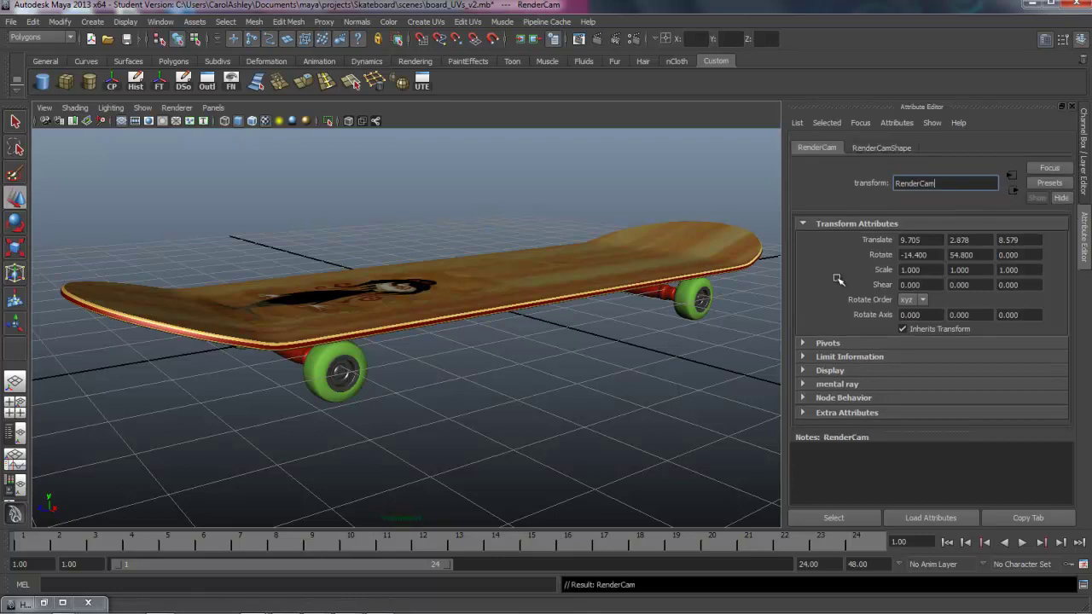
{"action": "left_click_drag", "start_coordinate": [622, 344], "coordinate": [576, 349], "text": "alt"}
{"action": "scroll", "coordinate": [576, 350], "scroll_direction": "up", "scroll_amount": 3}
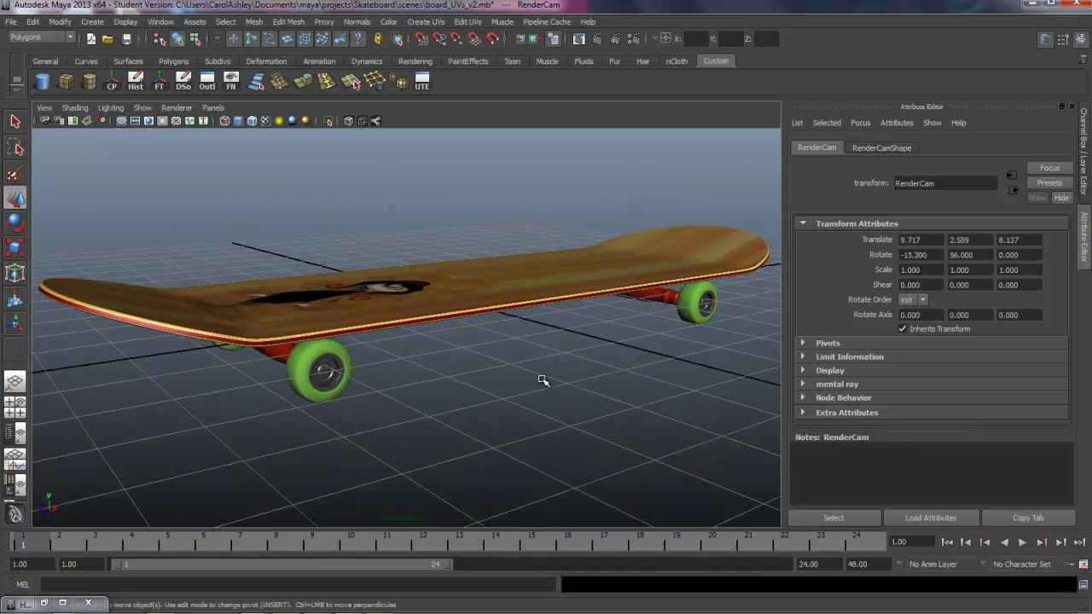
Save RenderCam's current view as the new bookmark cameraView1
{"action": "left_click", "coordinate": [44, 109]}
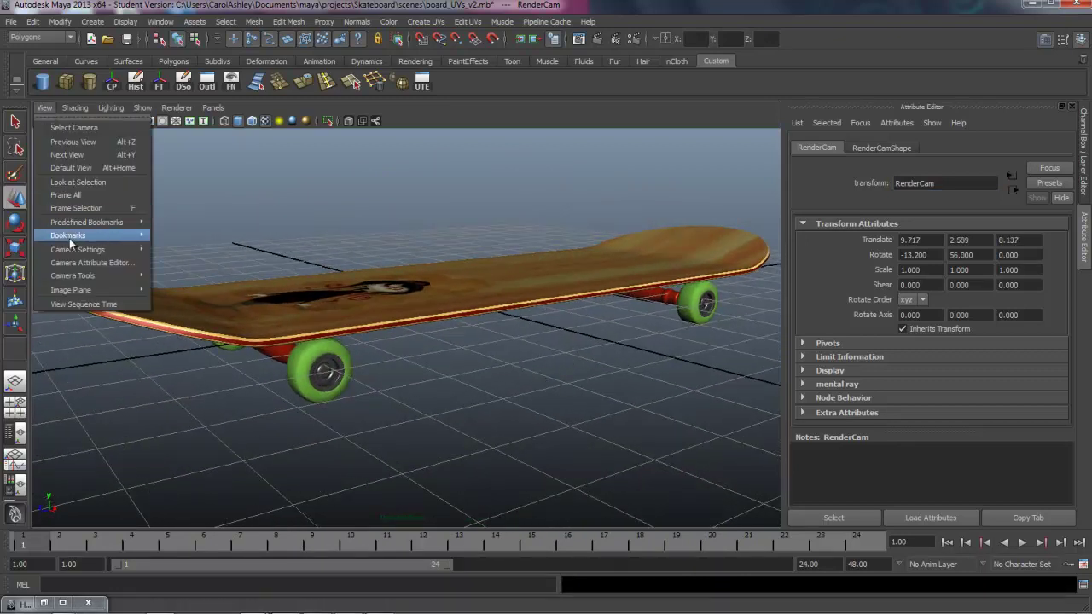
{"action": "mouse_move", "coordinate": [70, 240]}
{"action": "left_click", "coordinate": [195, 235]}
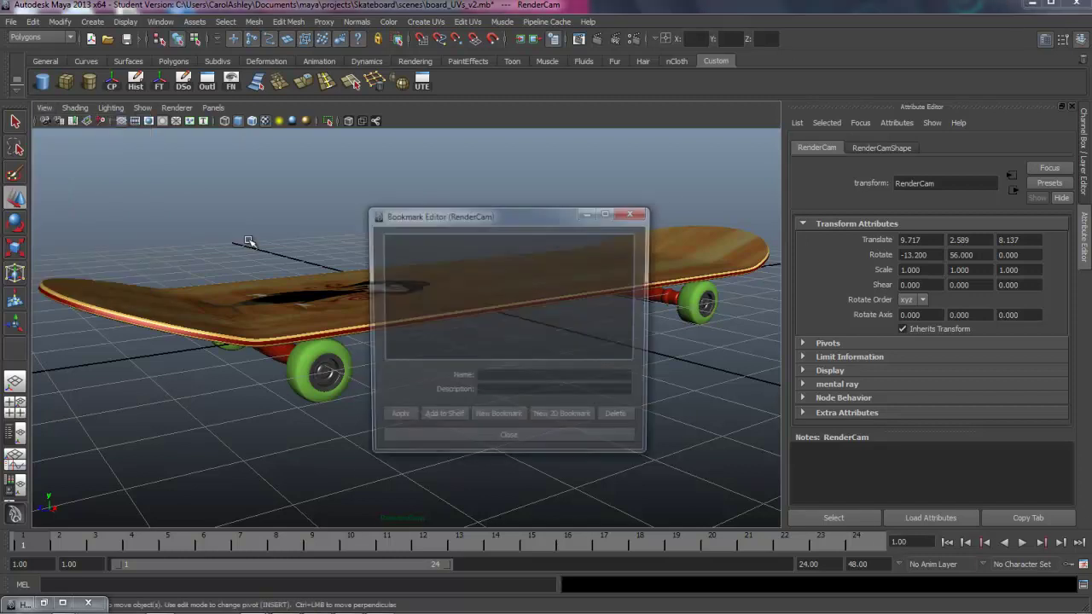
{"action": "left_click", "coordinate": [501, 419]}
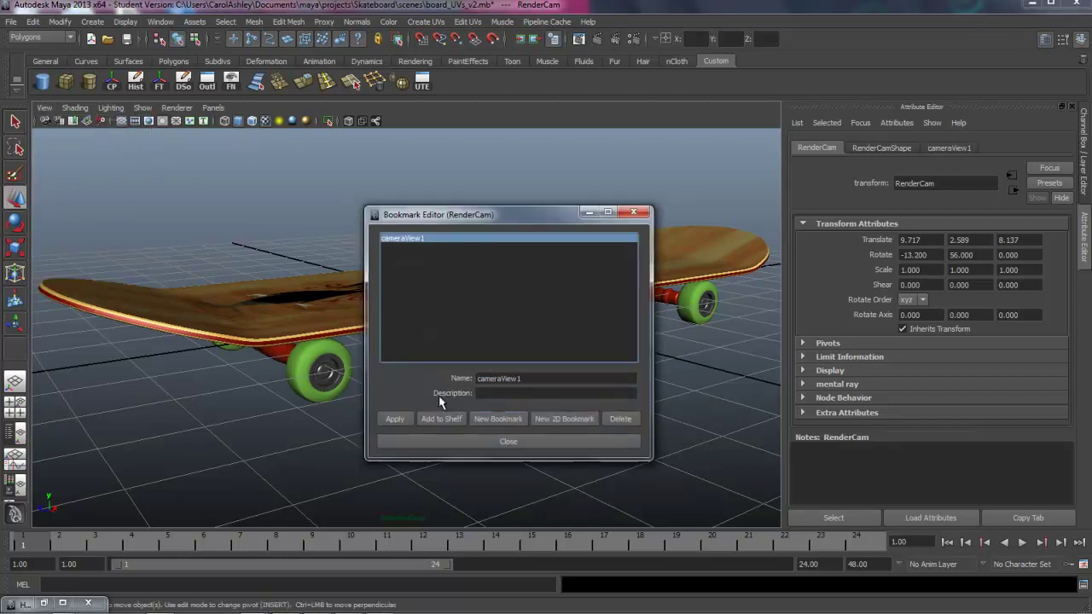
{"action": "left_click", "coordinate": [509, 442]}
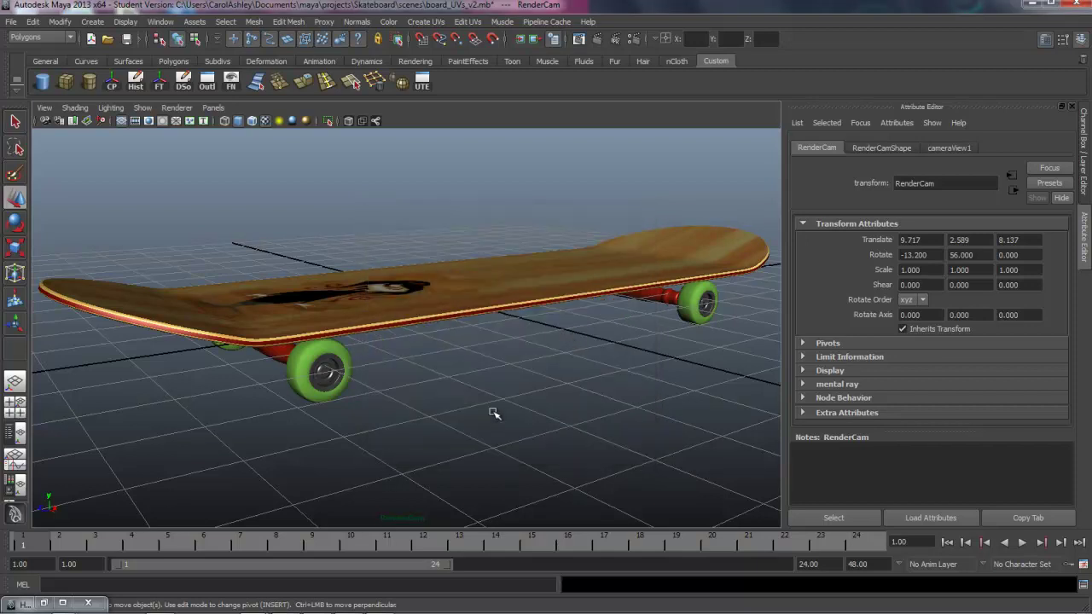
Orbit away, then restore the cameraView1 bookmark to confirm it returns the view
{"action": "left_click_drag", "start_coordinate": [496, 421], "coordinate": [402, 397], "text": "alt"}
{"action": "left_click", "coordinate": [45, 108]}
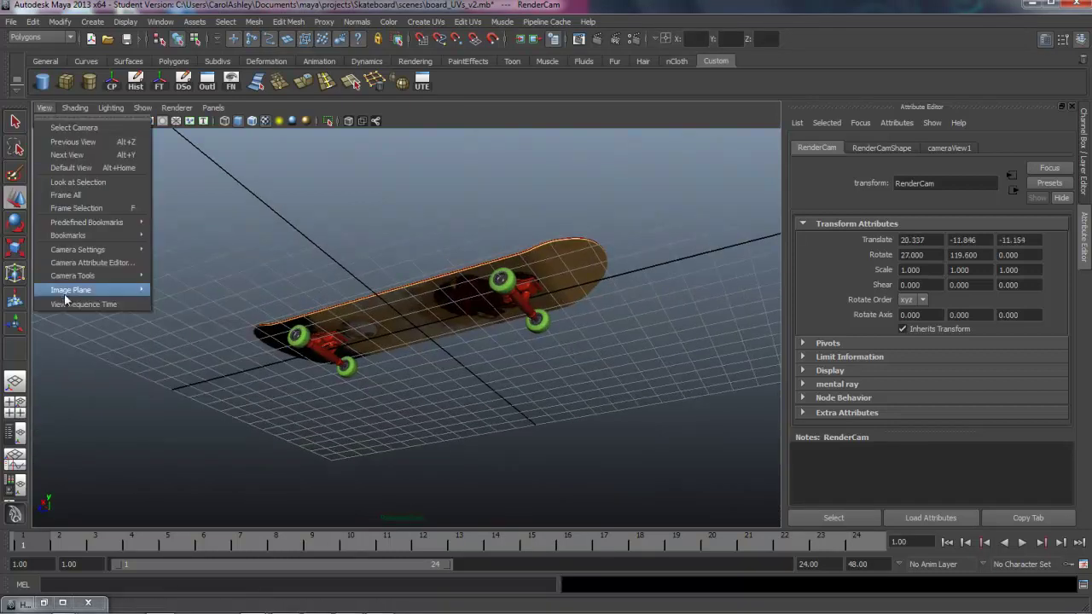
{"action": "mouse_move", "coordinate": [64, 237]}
{"action": "left_click", "coordinate": [188, 236]}
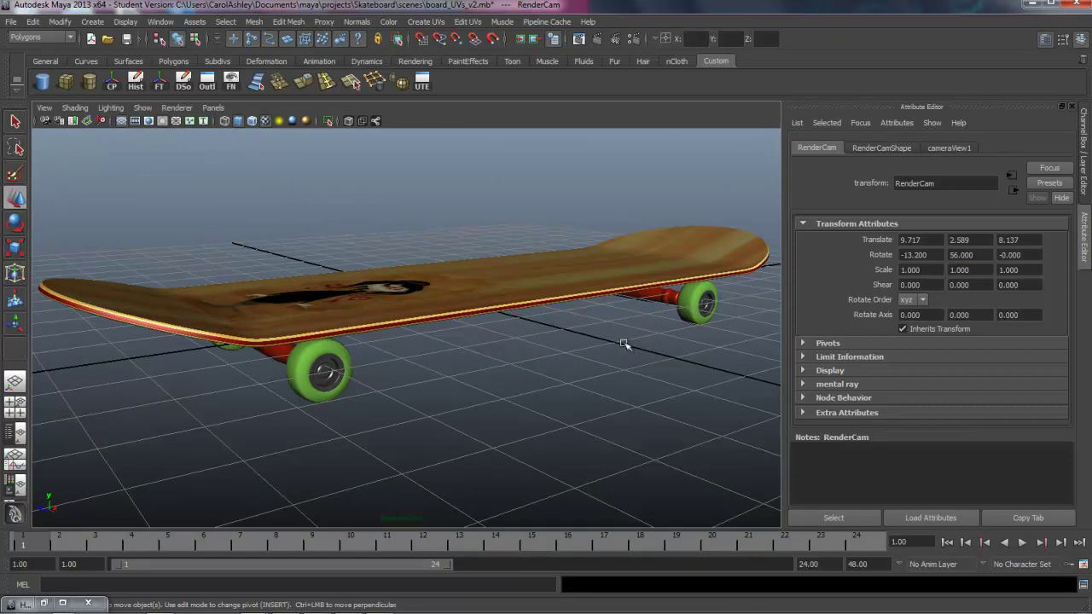
{"action": "left_click", "coordinate": [161, 23]}
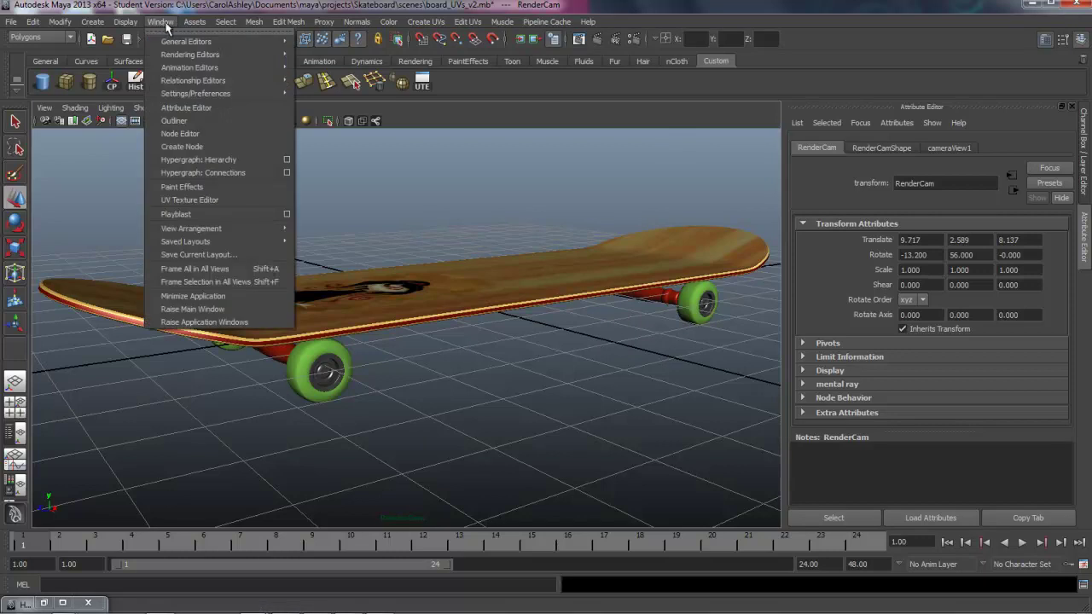
Open the Render Settings window and move it fully into view
{"action": "mouse_move", "coordinate": [205, 53]}
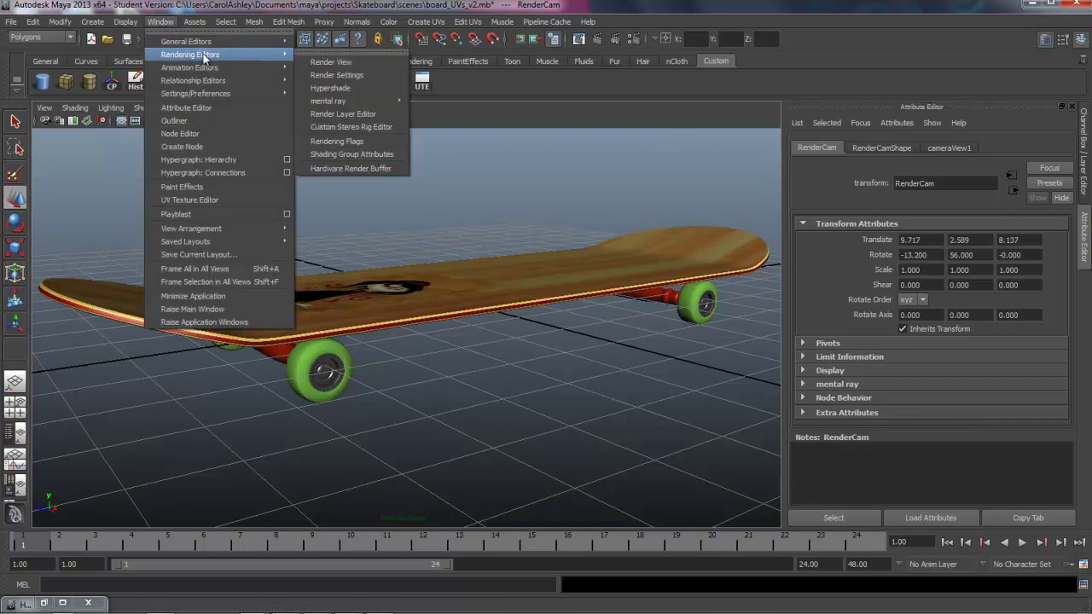
{"action": "left_click", "coordinate": [375, 75]}
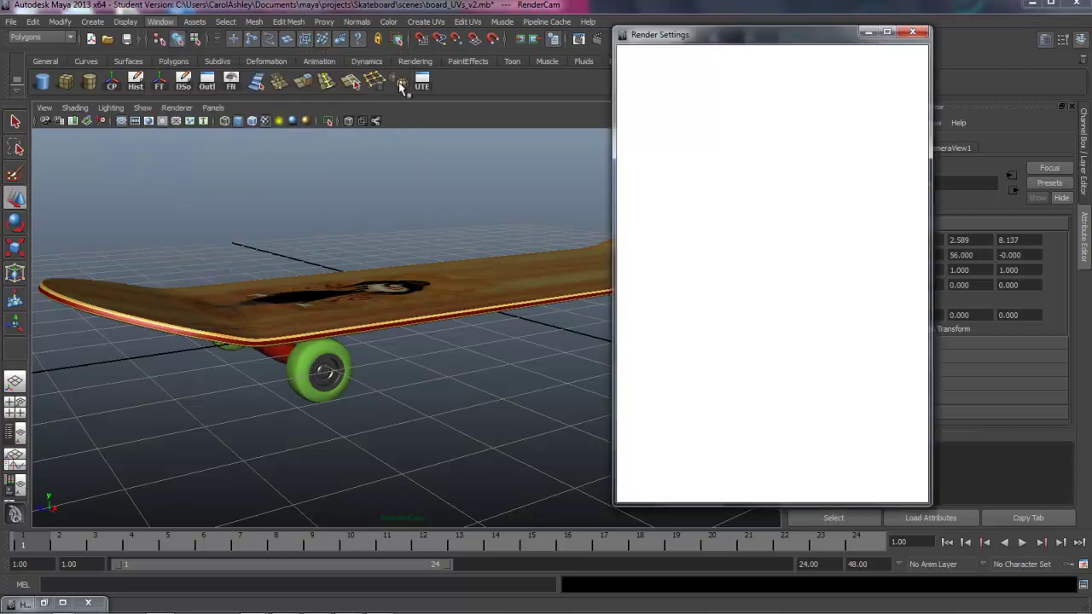
{"action": "left_click_drag", "start_coordinate": [730, 33], "coordinate": [746, 81]}
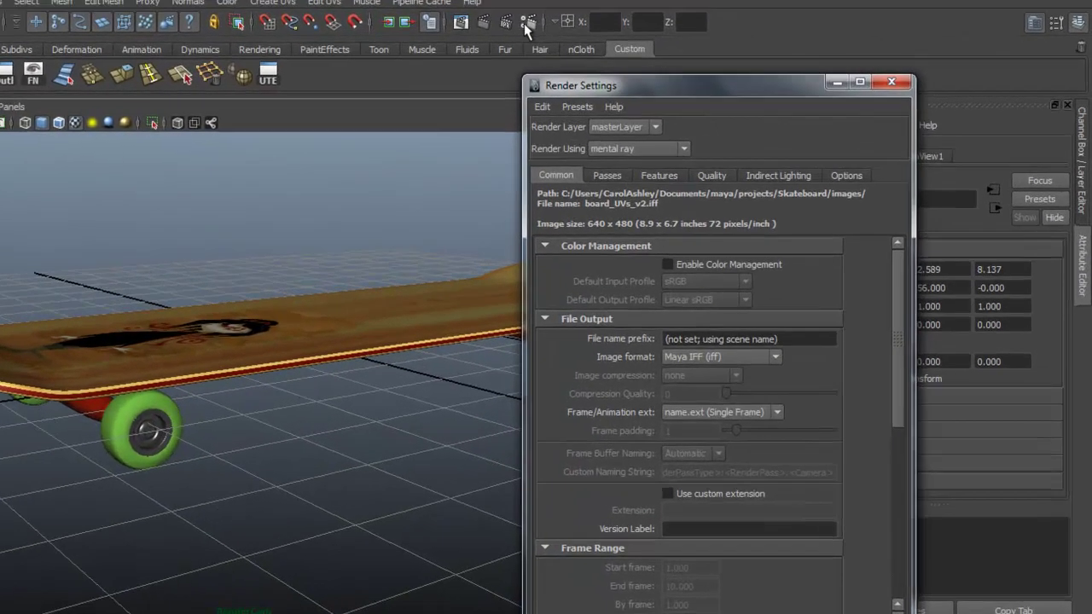
{"action": "left_click_drag", "start_coordinate": [594, 90], "coordinate": [590, 30]}
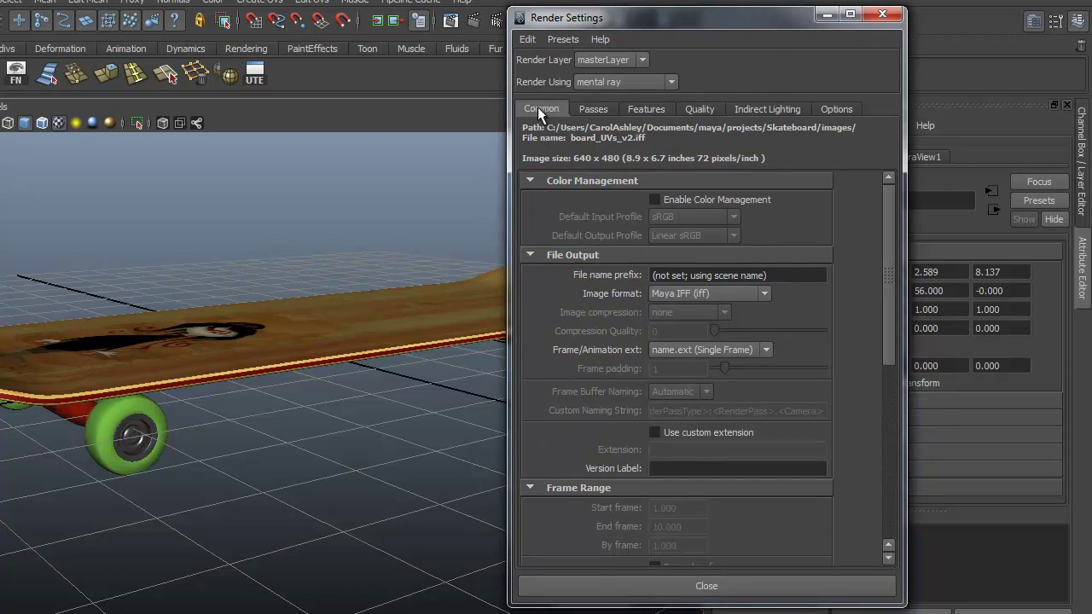
{"action": "left_click_drag", "start_coordinate": [892, 292], "coordinate": [872, 543]}
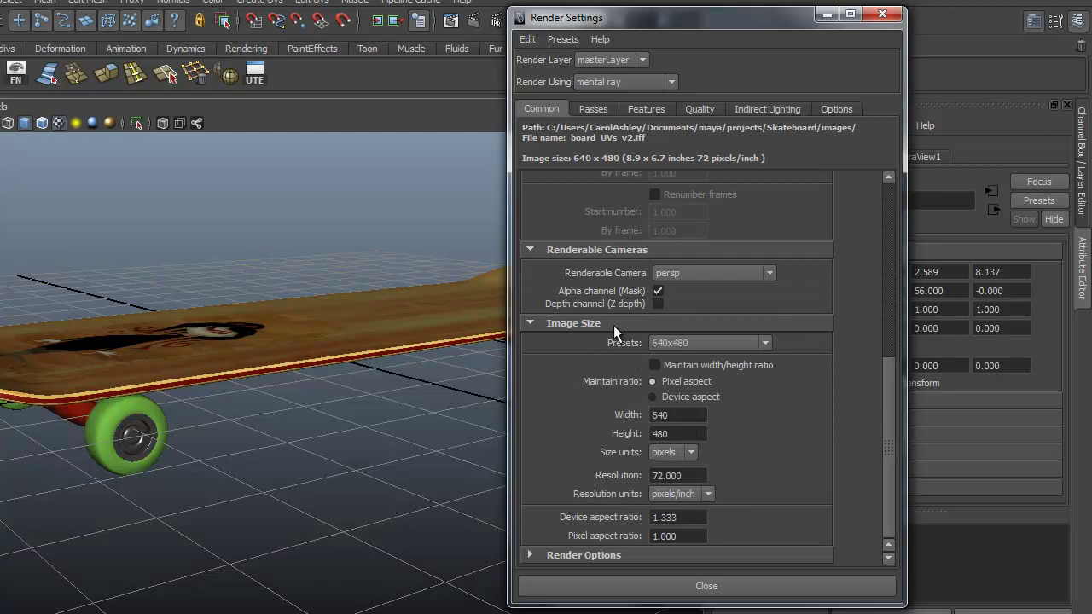
Set the Common tab's Image Size Preset to HD 720 (1280 x 720)
{"action": "left_click", "coordinate": [685, 344]}
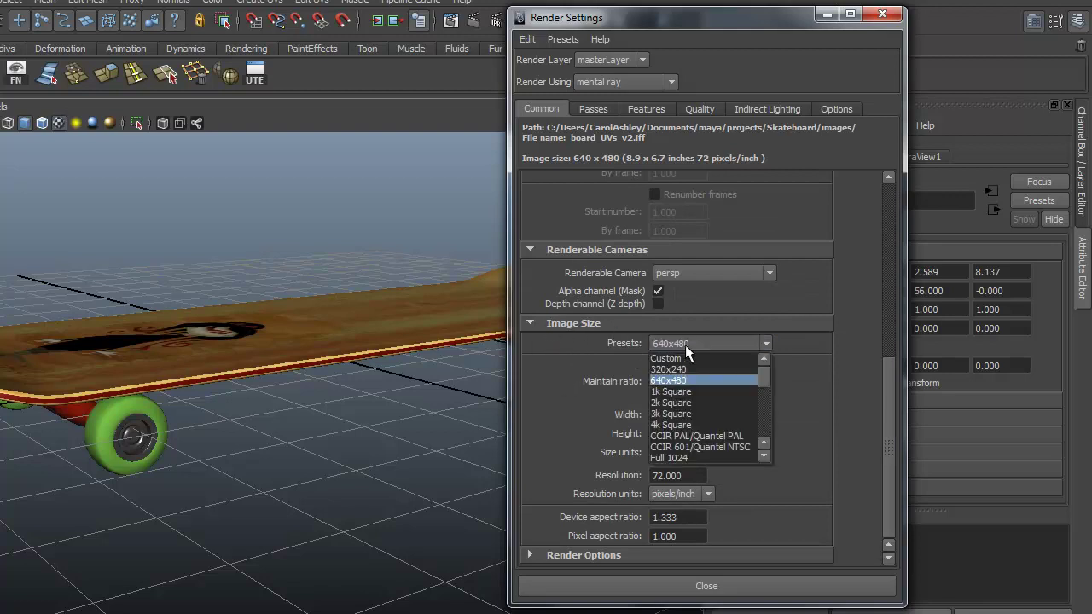
{"action": "left_click_drag", "start_coordinate": [766, 374], "coordinate": [765, 391]}
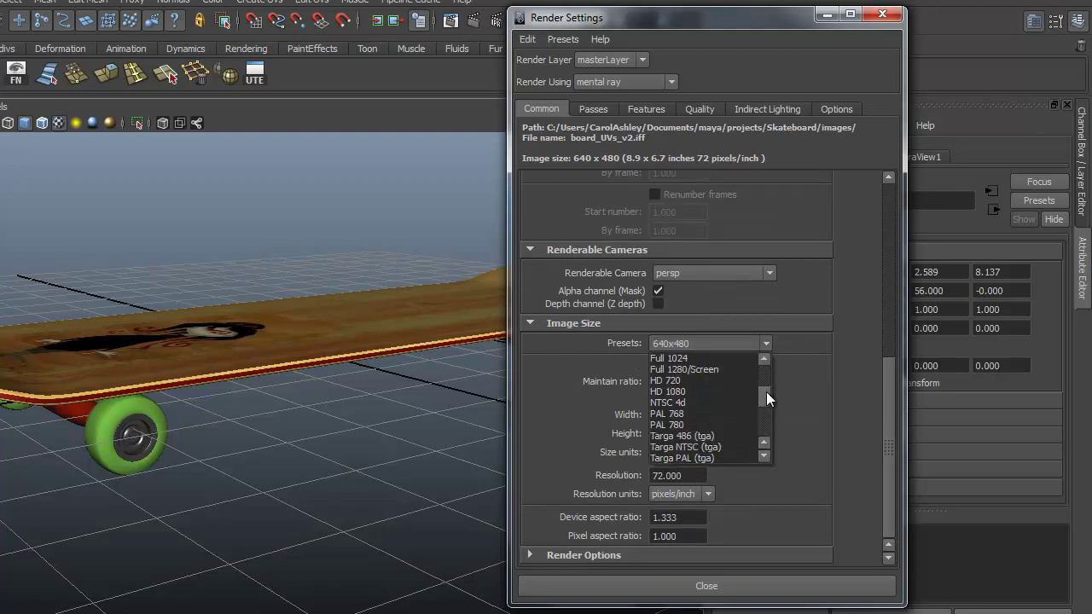
{"action": "left_click", "coordinate": [673, 380]}
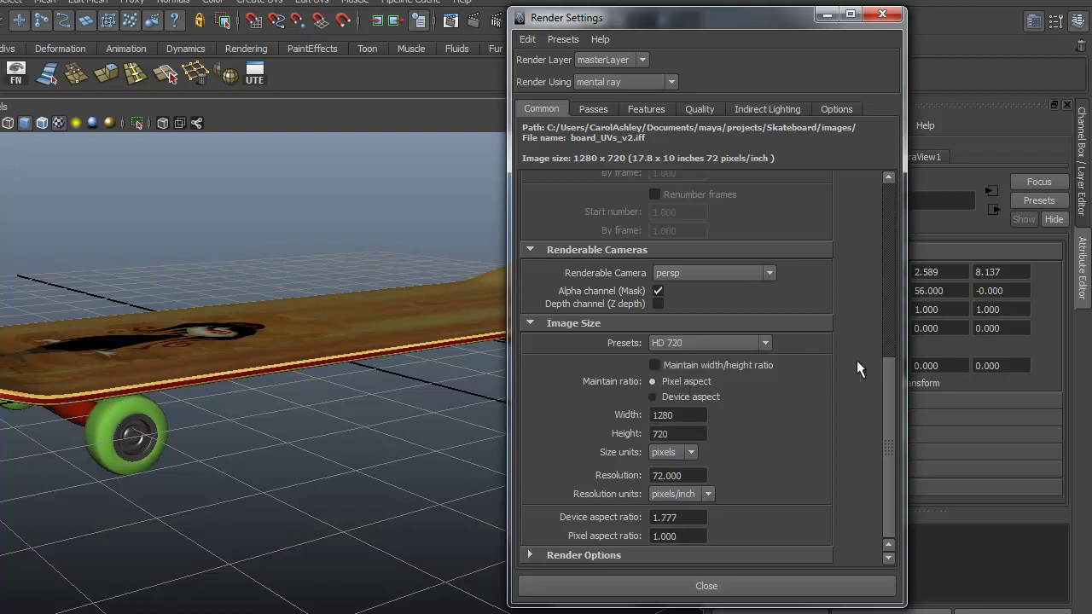
{"action": "left_click", "coordinate": [572, 554]}
{"action": "scroll", "coordinate": [662, 523], "scroll_direction": "down", "scroll_amount": 2}
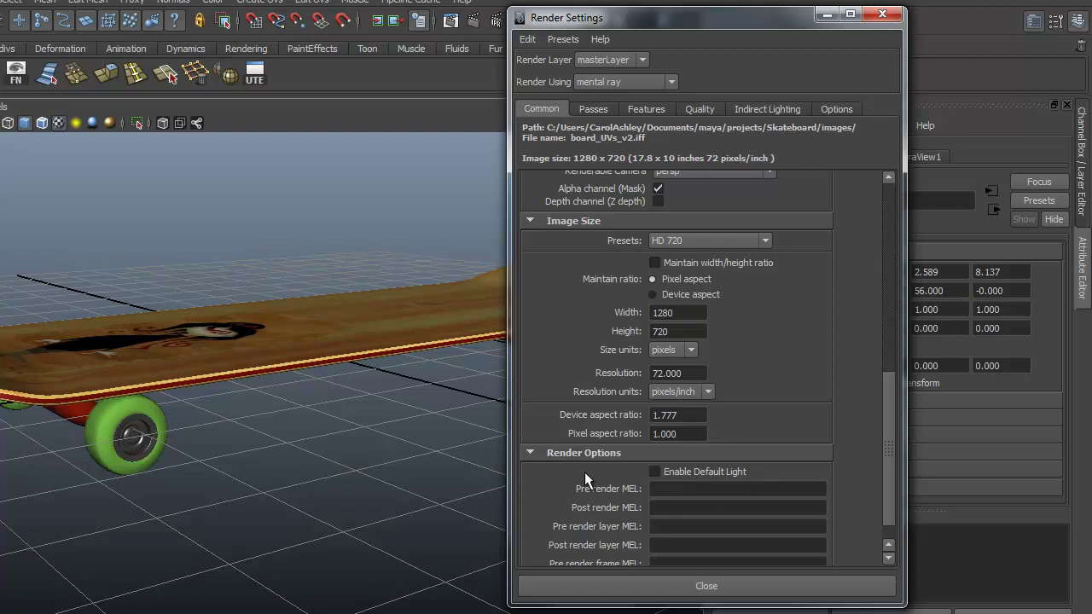
{"action": "left_click", "coordinate": [566, 452]}
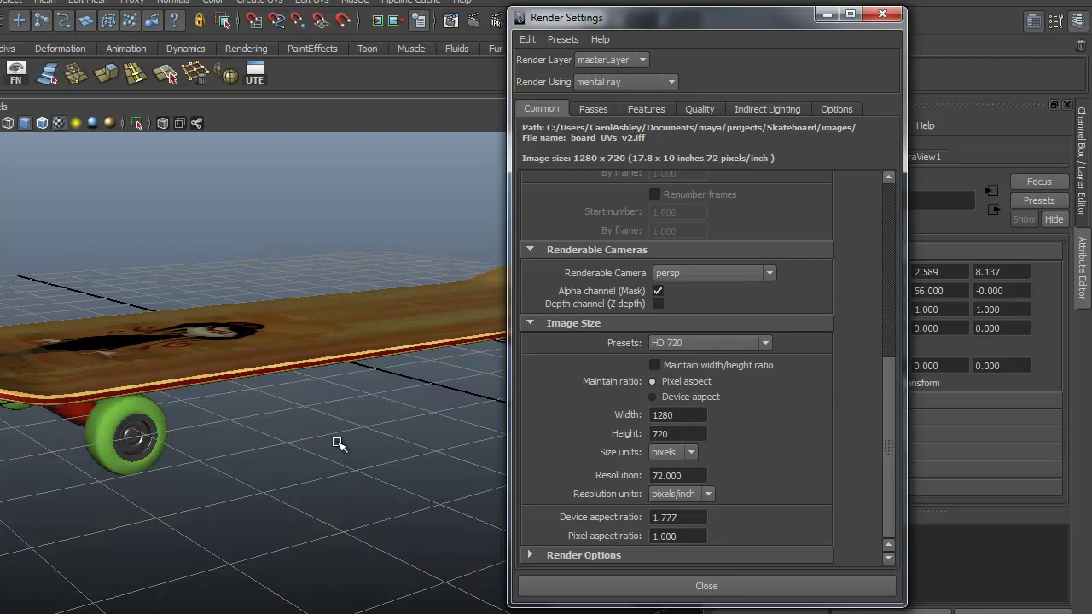
{"action": "left_click_drag", "start_coordinate": [892, 417], "coordinate": [871, 194]}
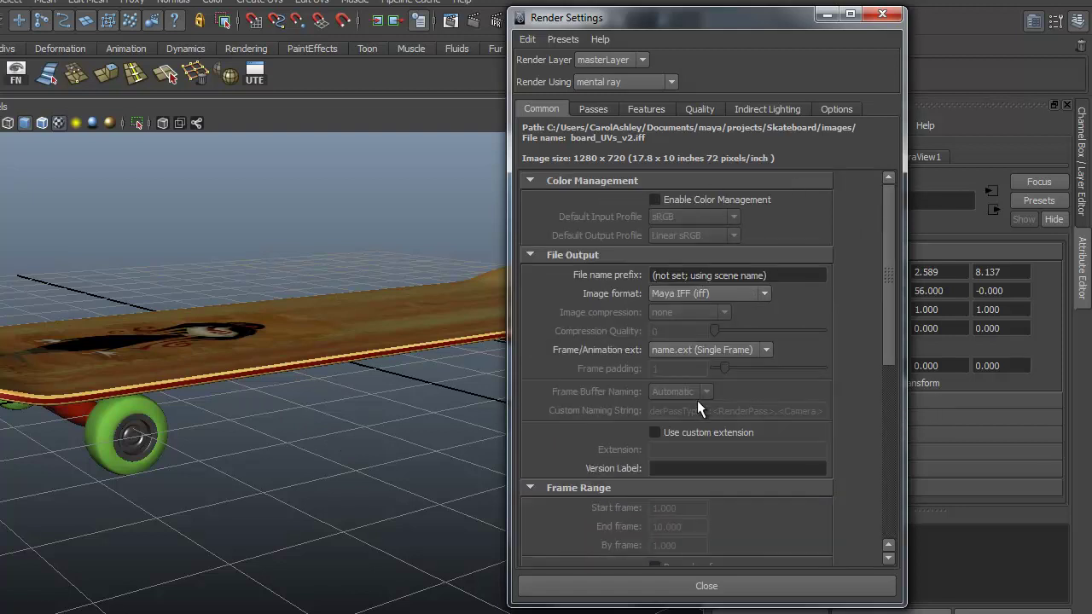
Apply the Production quality preset, keeping Gauss as the pixel filter
{"action": "left_click", "coordinate": [700, 110]}
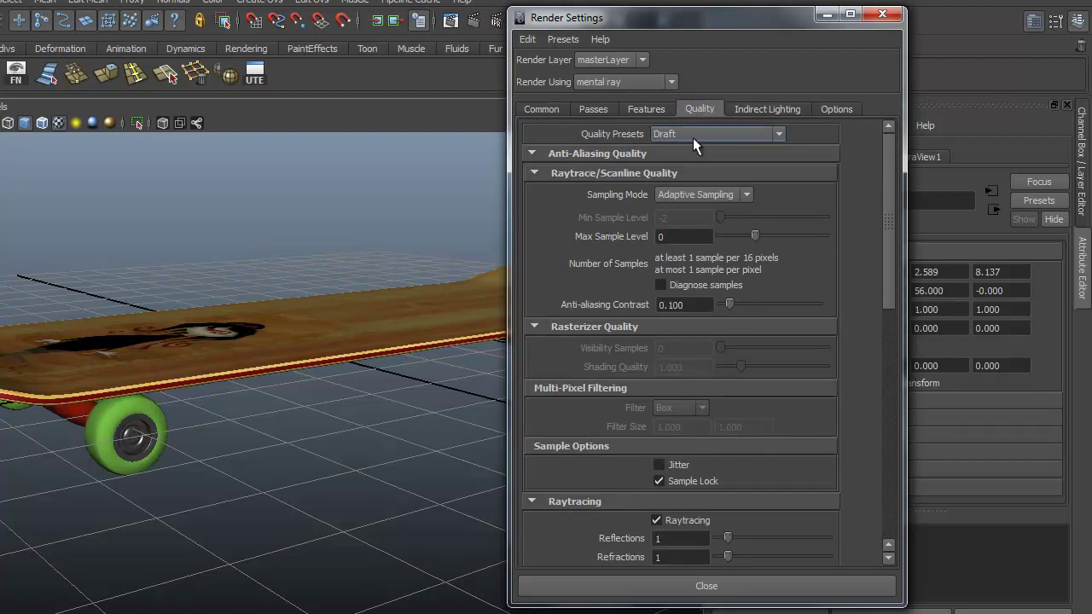
{"action": "left_click", "coordinate": [728, 135]}
{"action": "left_click_drag", "start_coordinate": [778, 165], "coordinate": [740, 208]}
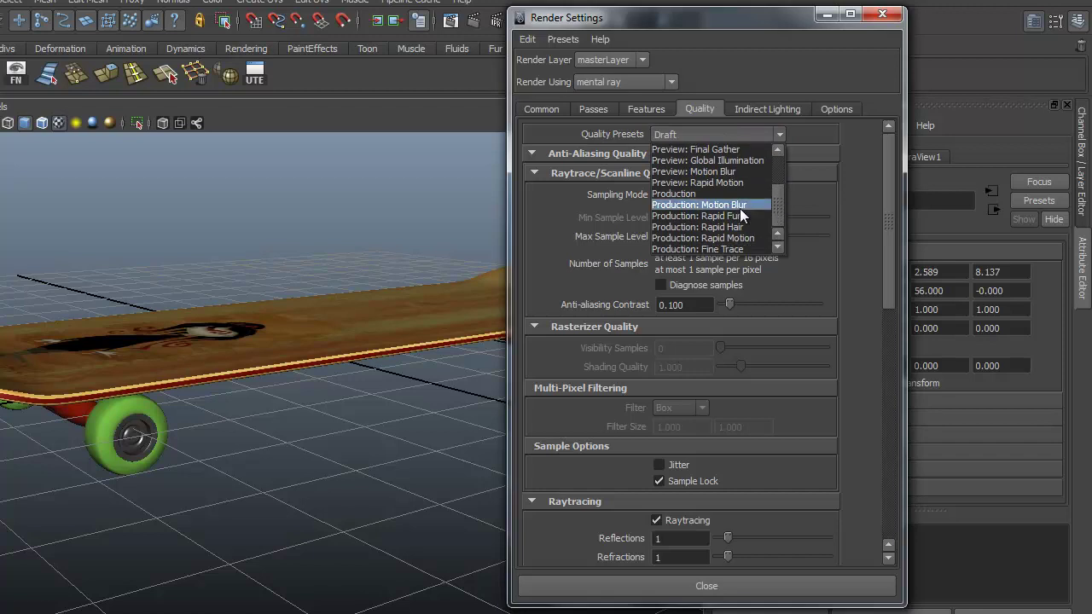
{"action": "left_click", "coordinate": [671, 194]}
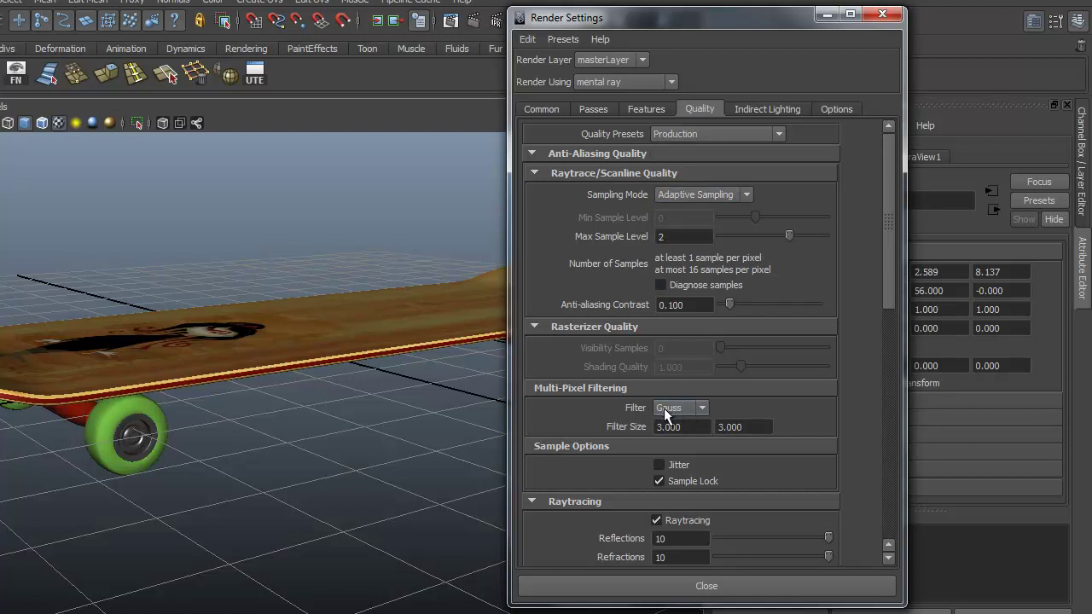
{"action": "left_click", "coordinate": [697, 407]}
{"action": "left_click", "coordinate": [673, 443]}
Collapse the Raytracing section and bring up the Indirect Lighting settings
{"action": "scroll", "coordinate": [777, 472], "scroll_direction": "down", "scroll_amount": 1}
{"action": "scroll", "coordinate": [777, 471], "scroll_direction": "down", "scroll_amount": 1}
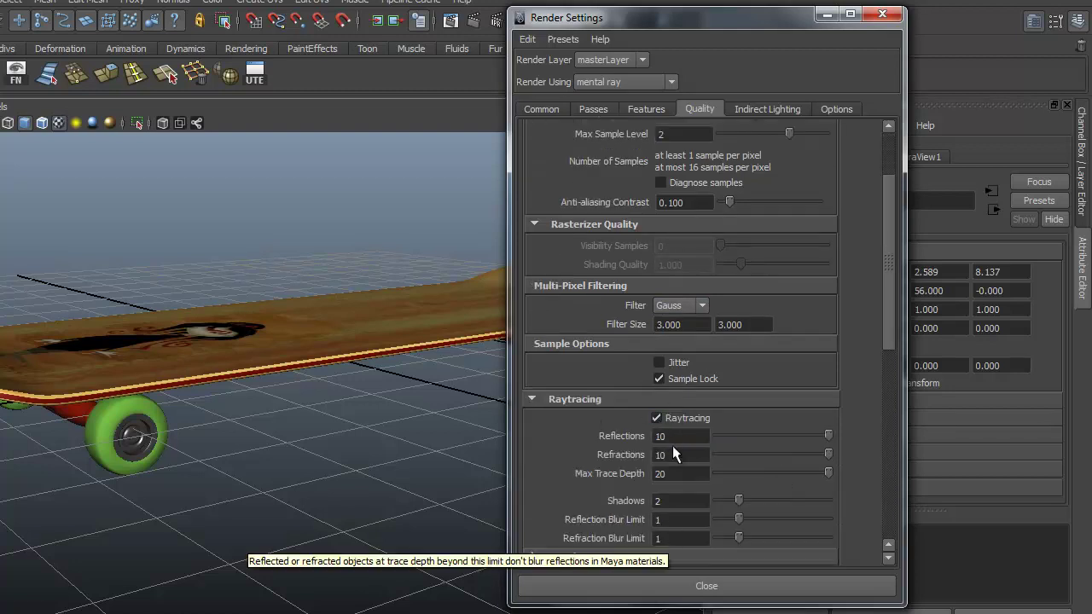
{"action": "left_click", "coordinate": [634, 398]}
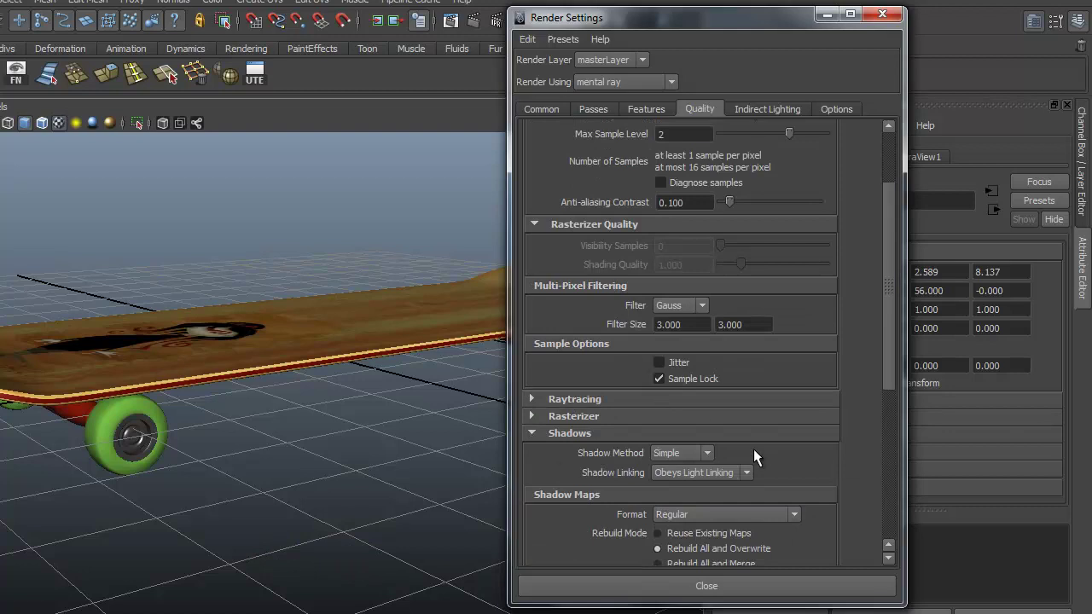
{"action": "scroll", "coordinate": [754, 449], "scroll_direction": "down", "scroll_amount": 3}
{"action": "scroll", "coordinate": [640, 460], "scroll_direction": "down", "scroll_amount": 2}
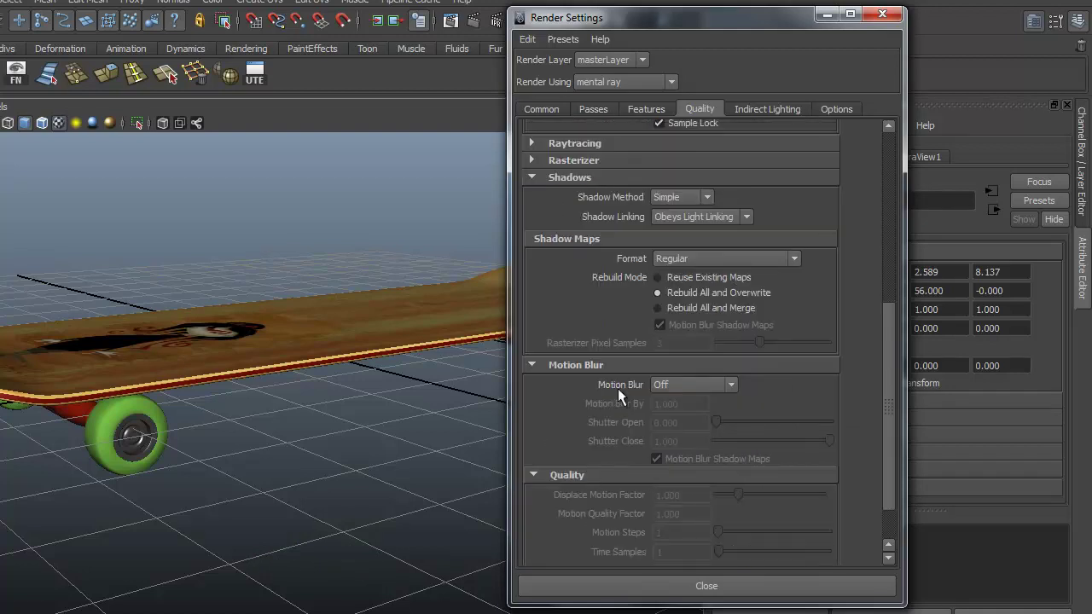
{"action": "scroll", "coordinate": [691, 383], "scroll_direction": "down", "scroll_amount": 1}
{"action": "scroll", "coordinate": [613, 459], "scroll_direction": "down", "scroll_amount": 1}
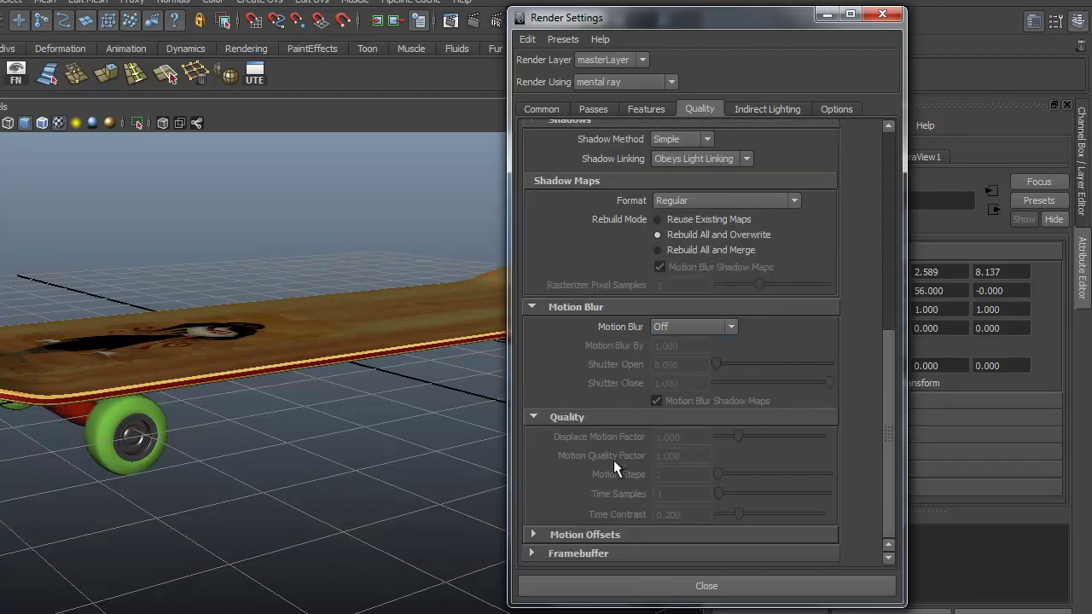
{"action": "scroll", "coordinate": [683, 298], "scroll_direction": "up", "scroll_amount": 5}
{"action": "left_click", "coordinate": [770, 109]}
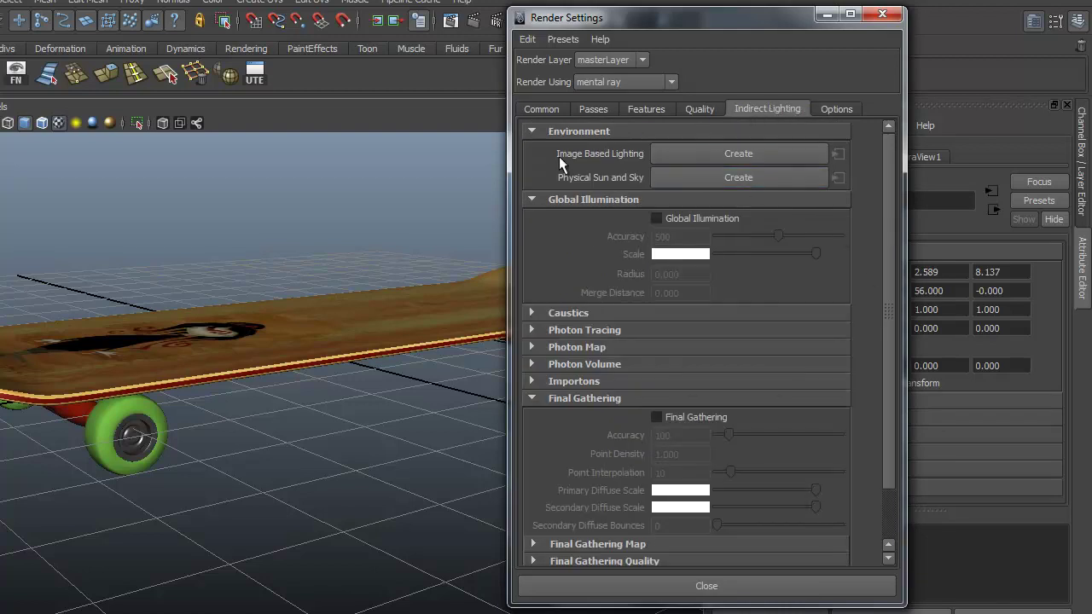
Create an Image Based Lighting environment and orbit out to see its sphere
{"action": "left_click", "coordinate": [737, 153]}
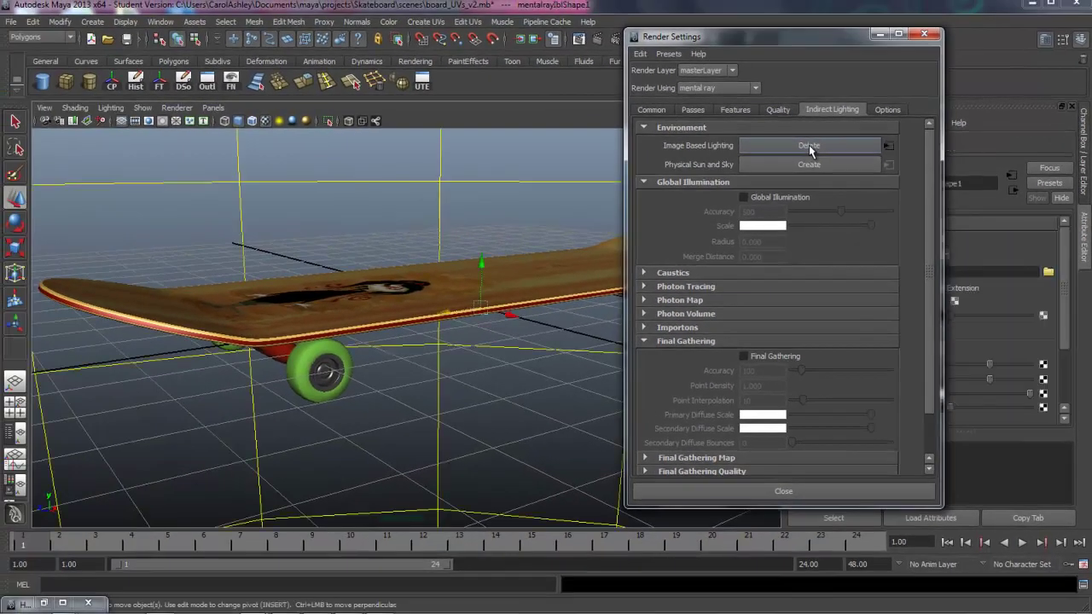
{"action": "scroll", "coordinate": [407, 387], "scroll_direction": "down", "scroll_amount": 5}
{"action": "scroll", "coordinate": [475, 402], "scroll_direction": "down", "scroll_amount": 3}
{"action": "left_click_drag", "start_coordinate": [366, 383], "coordinate": [249, 345], "text": "alt"}
{"action": "scroll", "coordinate": [294, 270], "scroll_direction": "up", "scroll_amount": 6}
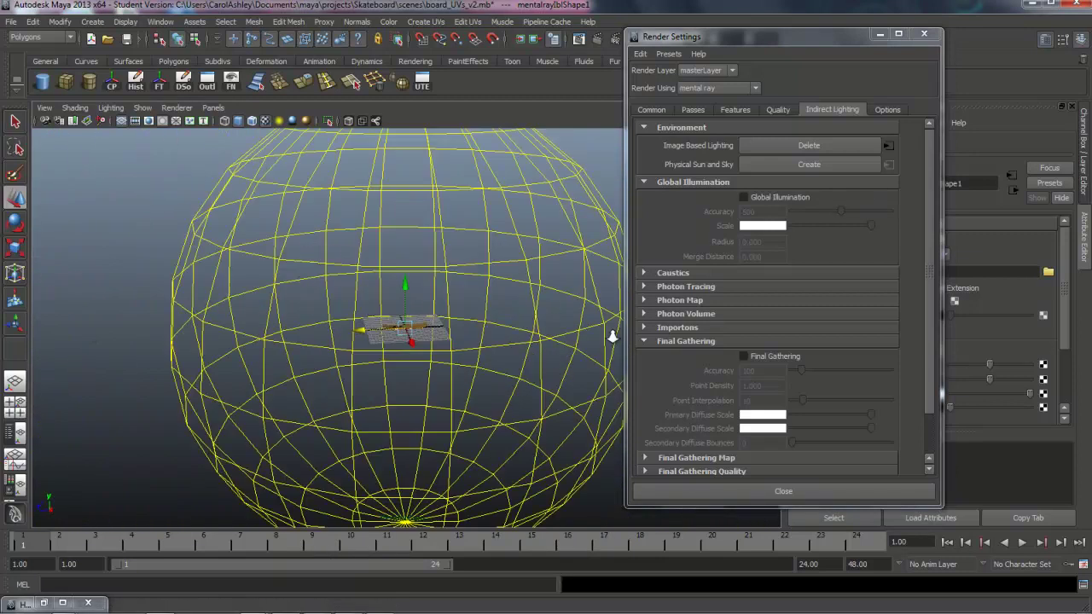
Return the viewport to the cameraView1 bookmark and move Render Settings aside
{"action": "left_click", "coordinate": [44, 108]}
{"action": "mouse_move", "coordinate": [68, 237]}
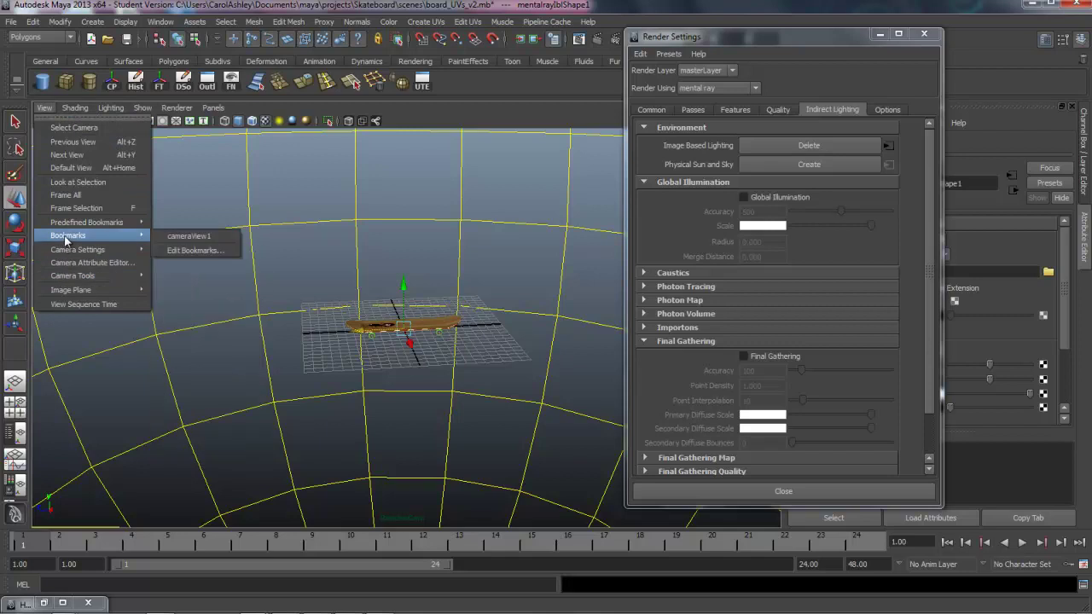
{"action": "left_click", "coordinate": [220, 242]}
{"action": "left_click_drag", "start_coordinate": [761, 37], "coordinate": [829, 26]}
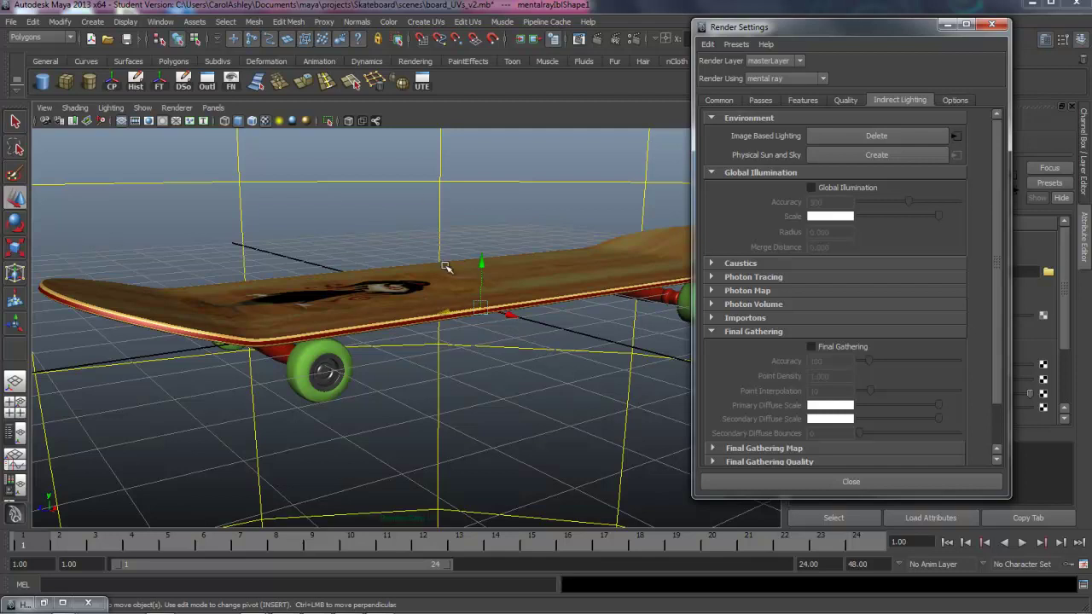
Check Final Gathering, set its Accuracy to 200, and close Render Settings
{"action": "left_click", "coordinate": [811, 348]}
{"action": "double_click", "coordinate": [831, 362]}
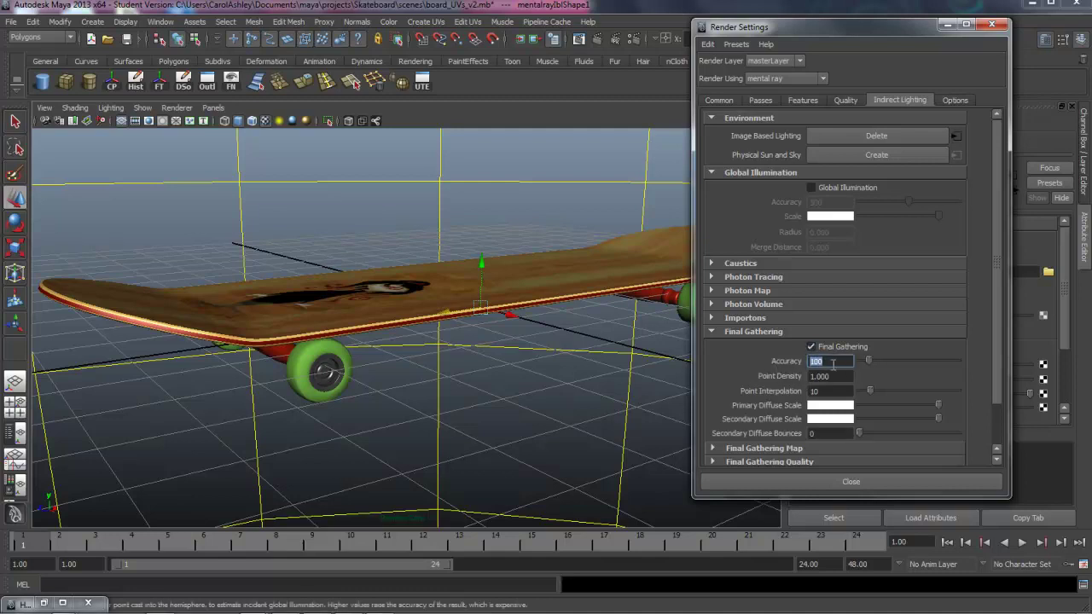
{"action": "type", "text": "200"}
{"action": "key", "text": "Return"}
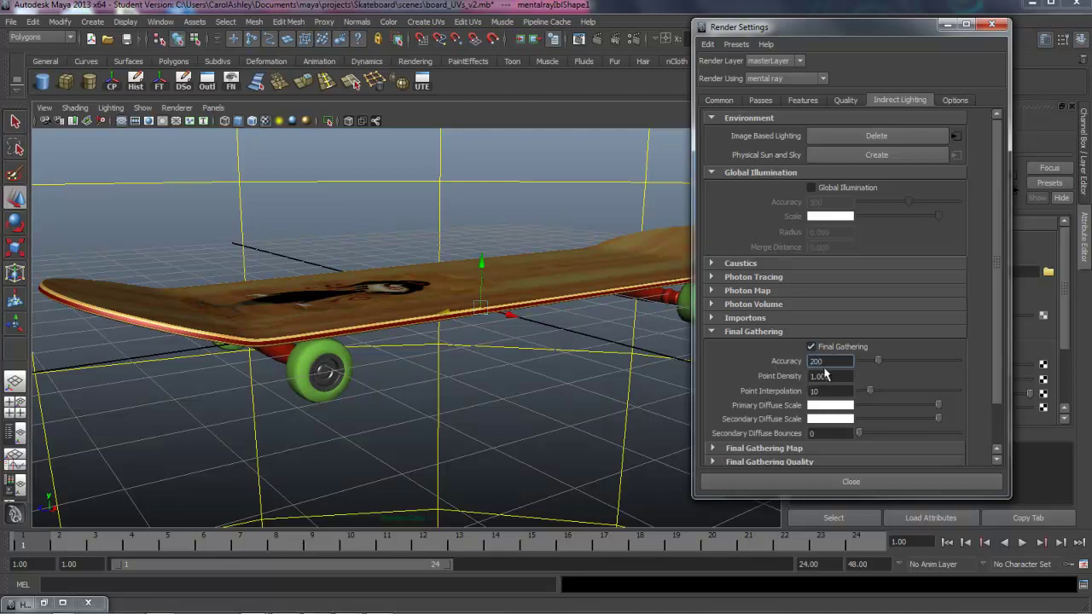
{"action": "left_click", "coordinate": [851, 482]}
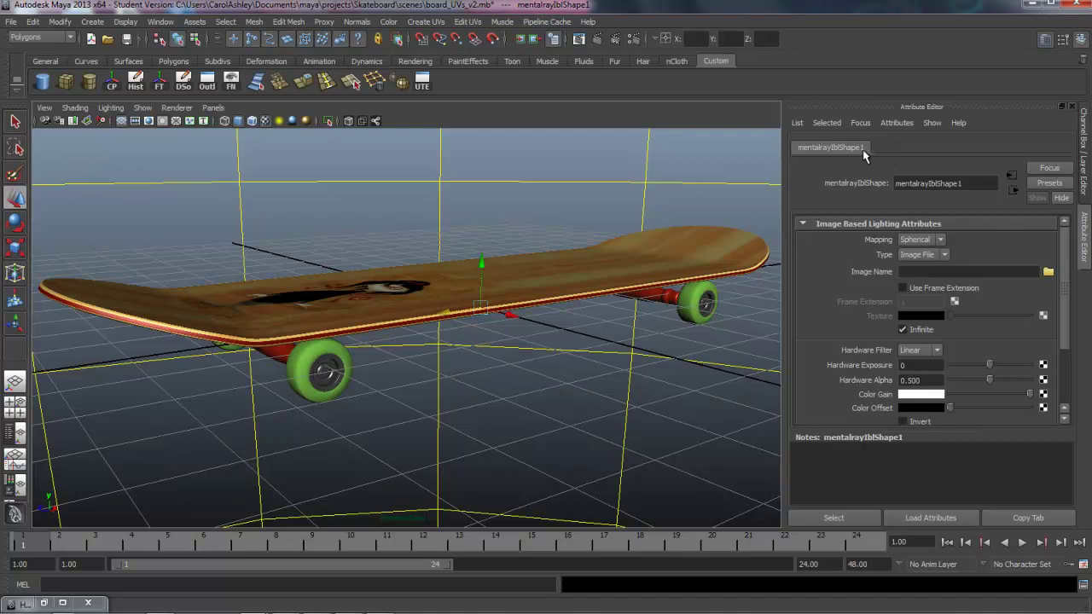
Select the IBL sphere and set mentalrayIblShape1's Type to Texture
{"action": "left_click", "coordinate": [649, 185]}
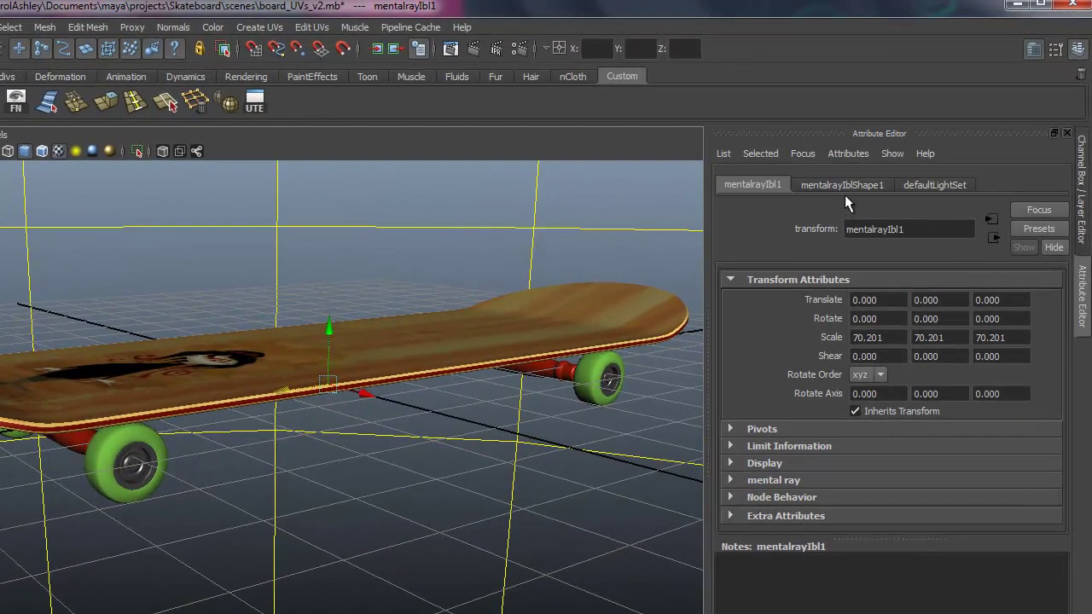
{"action": "left_click", "coordinate": [888, 151]}
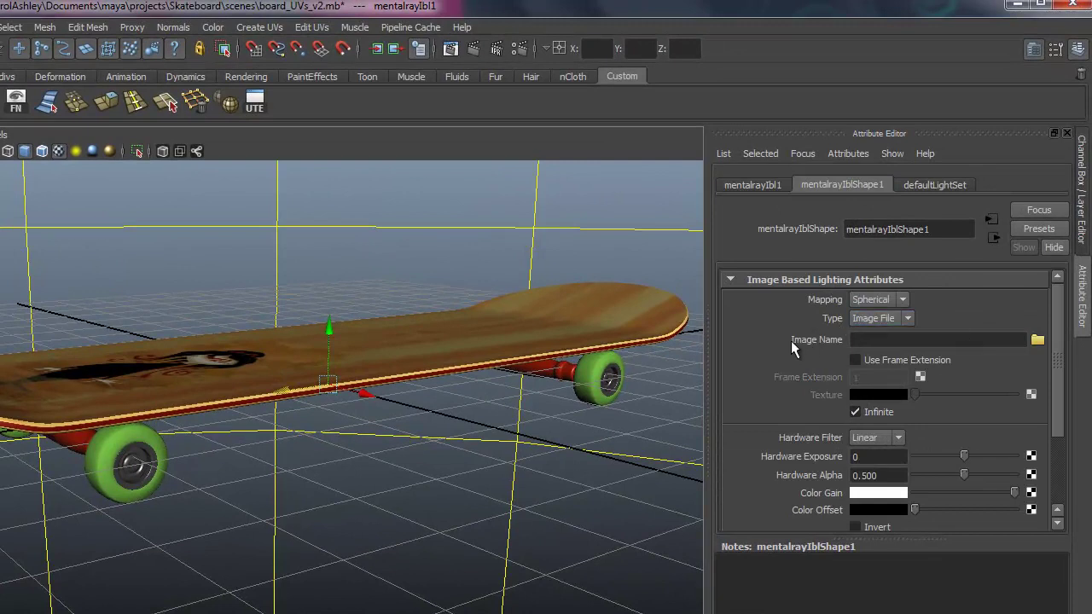
{"action": "left_click", "coordinate": [890, 321]}
{"action": "left_click", "coordinate": [887, 344]}
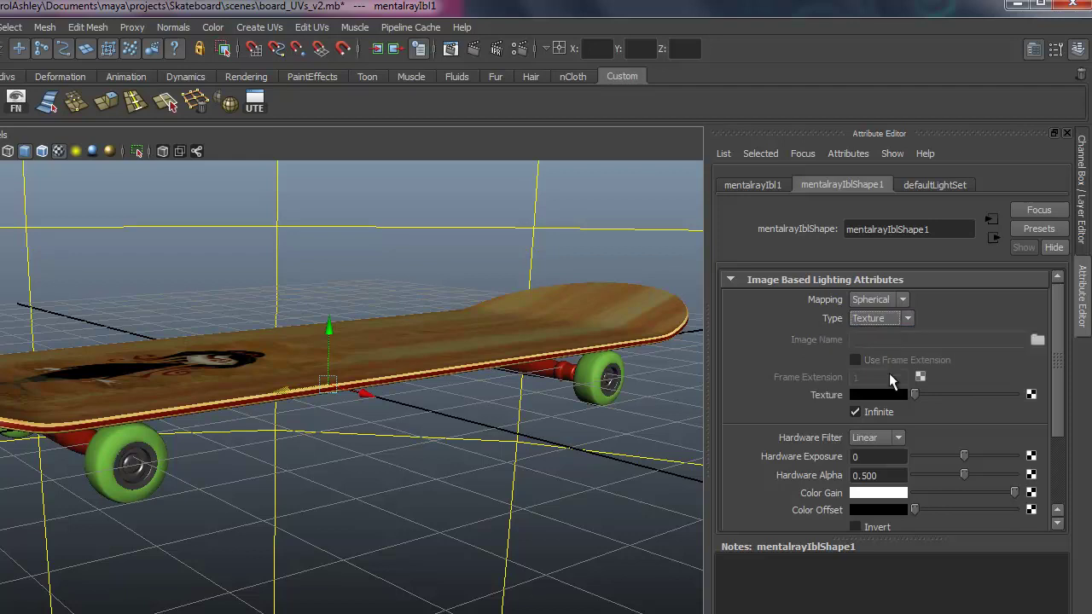
Make the IBL texture colour a mid-grey and reframe the skateboard
{"action": "left_click_drag", "start_coordinate": [916, 395], "coordinate": [969, 396]}
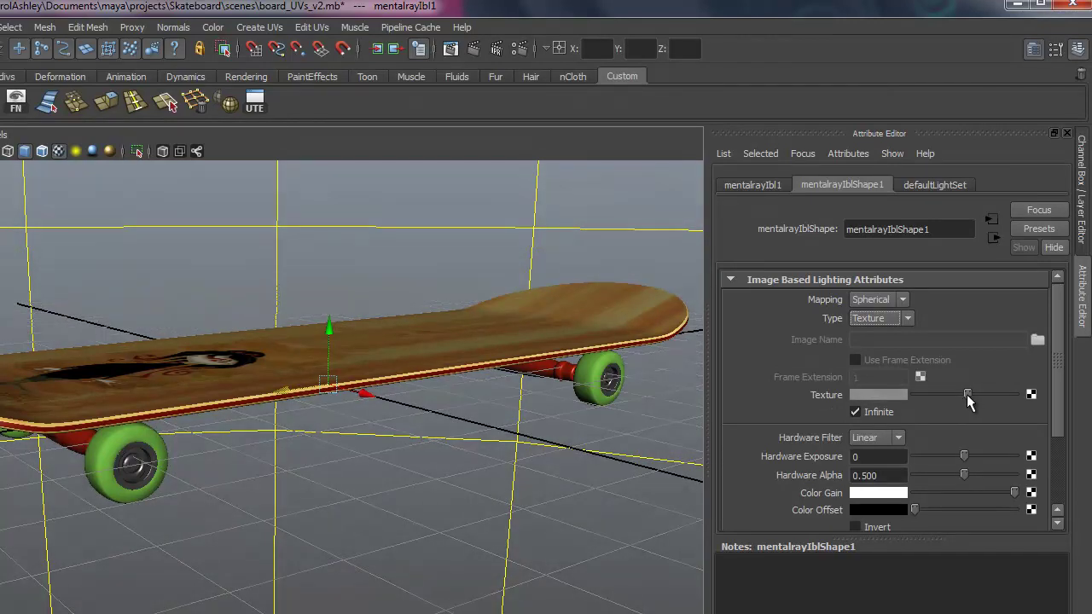
{"action": "left_click", "coordinate": [891, 394]}
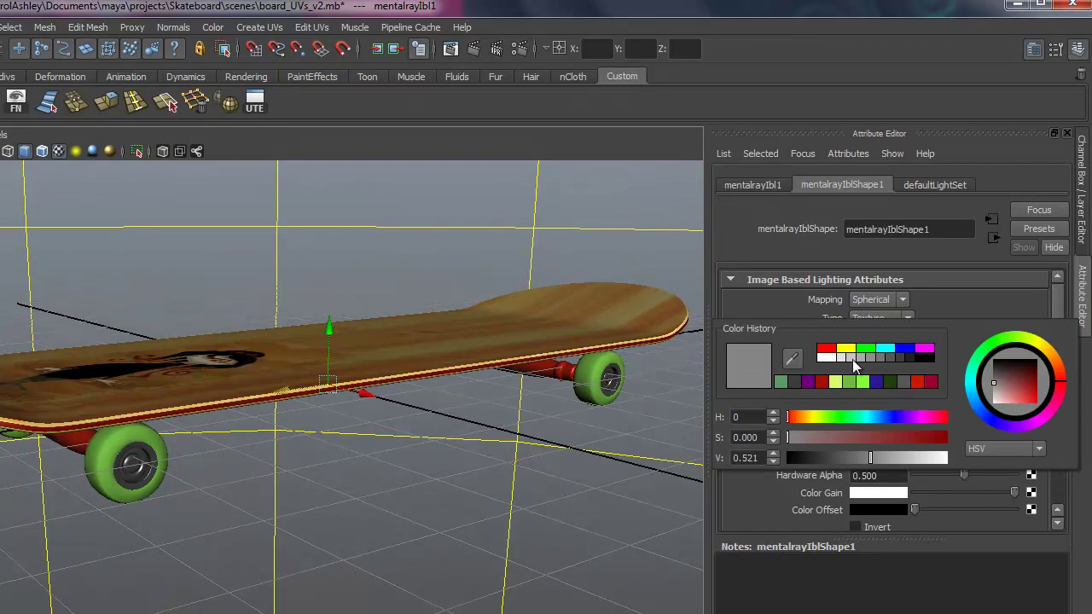
{"action": "left_click", "coordinate": [871, 359]}
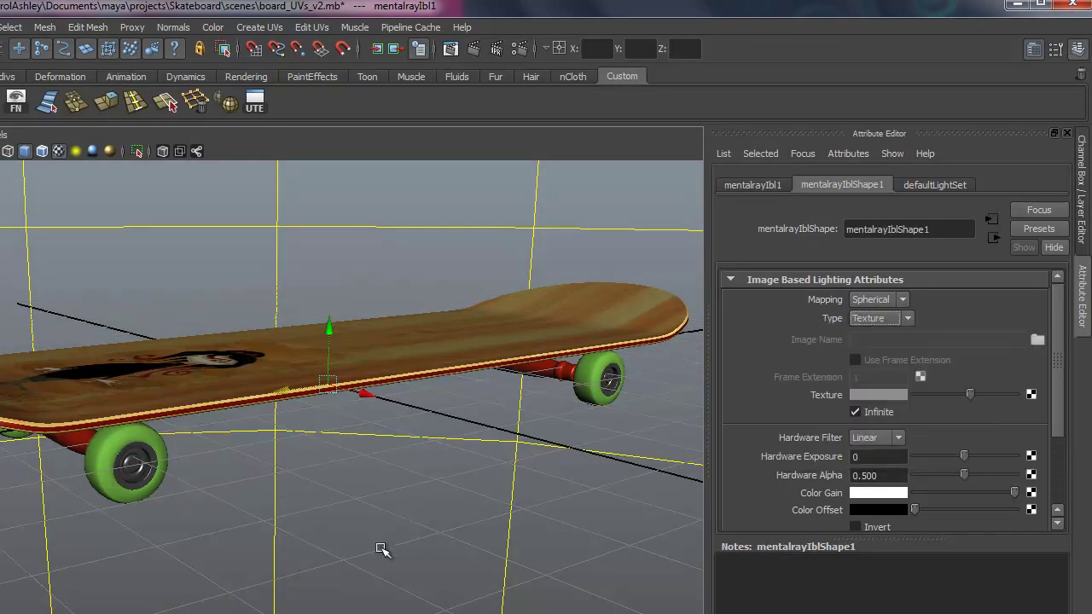
{"action": "mouse_move", "coordinate": [1054, 353]}
{"action": "left_mouse_down"}
{"action": "mouse_move", "coordinate": [1054, 447]}
{"action": "mouse_move", "coordinate": [1054, 338]}
{"action": "left_mouse_up"}
{"action": "mouse_move", "coordinate": [532, 478]}
{"action": "middle_mouse_down", "text": "alt"}
{"action": "mouse_move", "coordinate": [568, 504]}
{"action": "mouse_move", "coordinate": [529, 499]}
{"action": "middle_mouse_up", "text": "alt"}
{"action": "scroll", "coordinate": [483, 505], "scroll_direction": "up", "scroll_amount": 2}
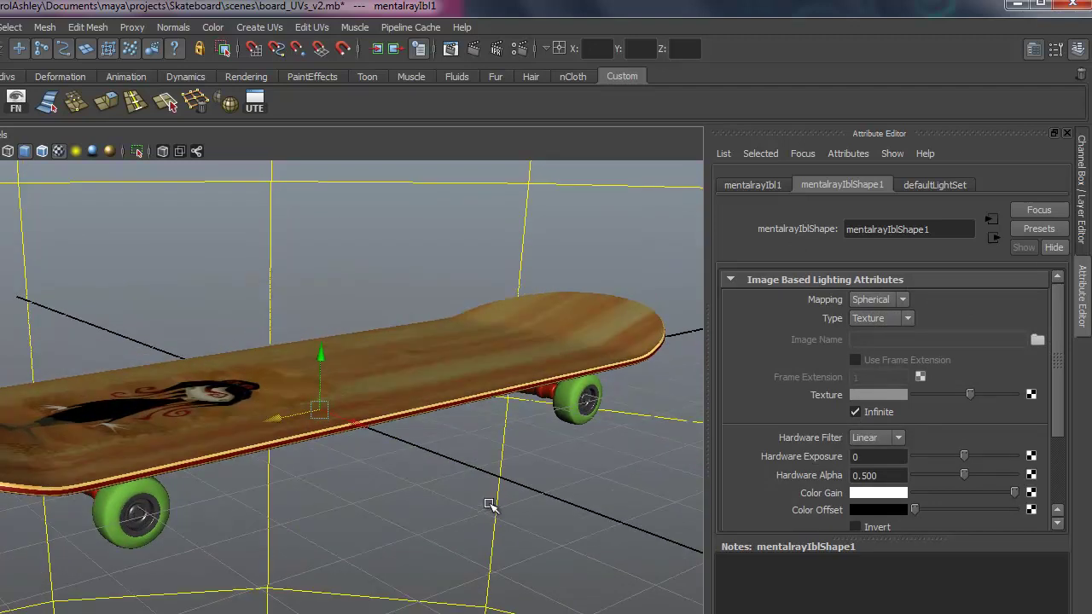
{"action": "left_click_drag", "start_coordinate": [329, 342], "coordinate": [302, 343], "text": "alt"}
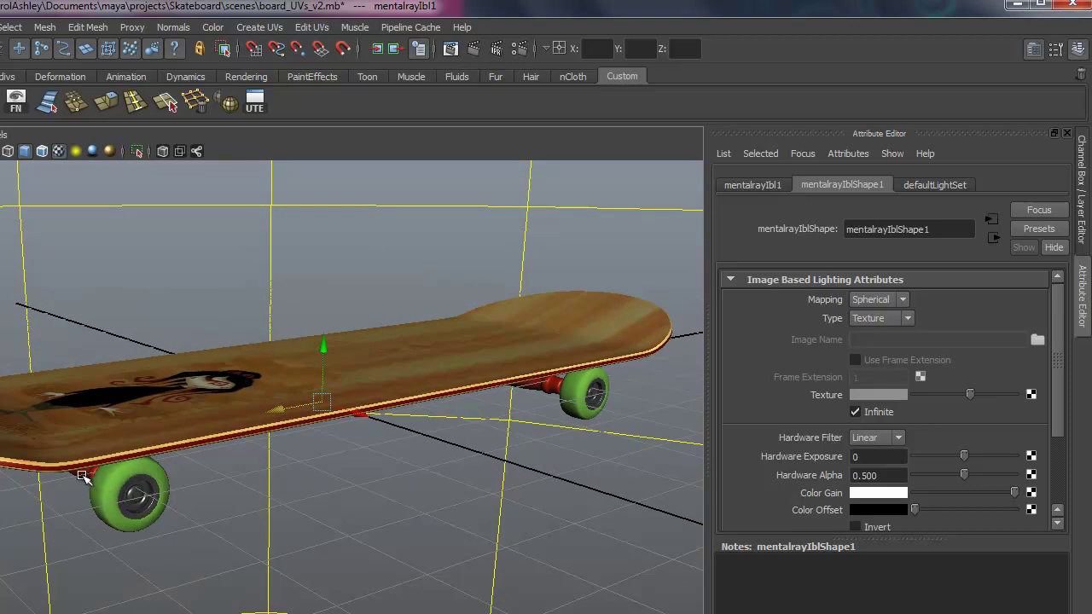
Render the frame in mental ray through RenderCam, then set Render View aside and select the deck
{"action": "left_click", "coordinate": [474, 48]}
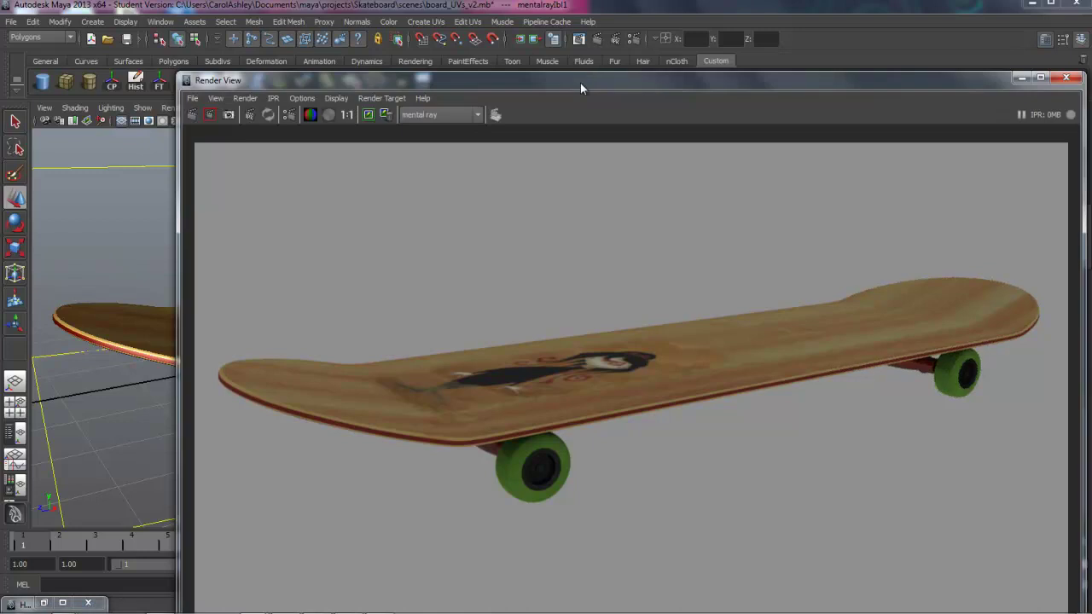
{"action": "left_click_drag", "start_coordinate": [579, 84], "coordinate": [510, 18]}
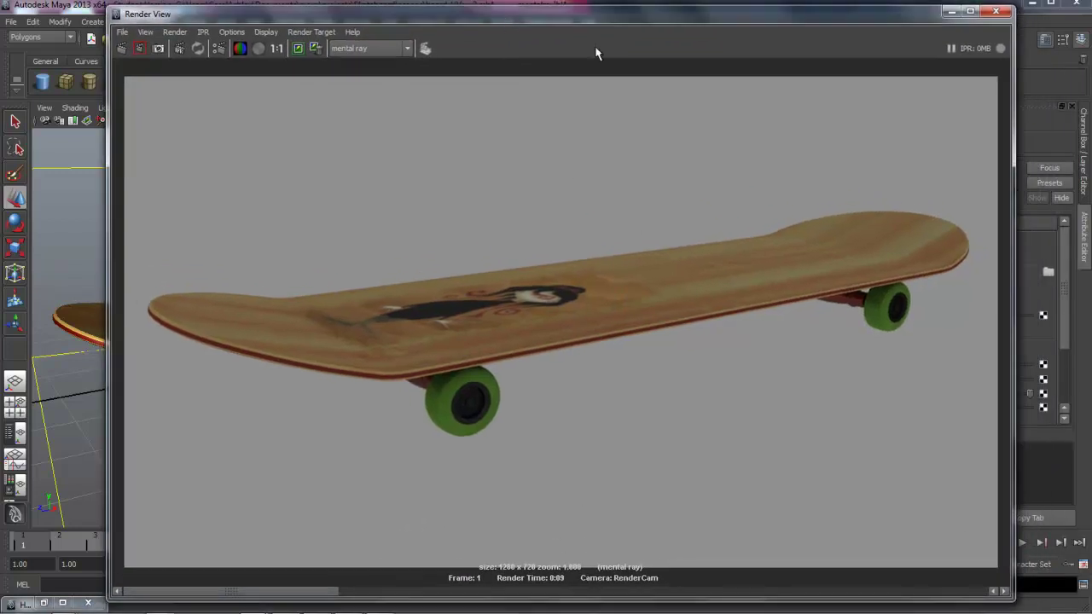
{"action": "left_click_drag", "start_coordinate": [578, 23], "coordinate": [877, 15]}
{"action": "left_click", "coordinate": [246, 342]}
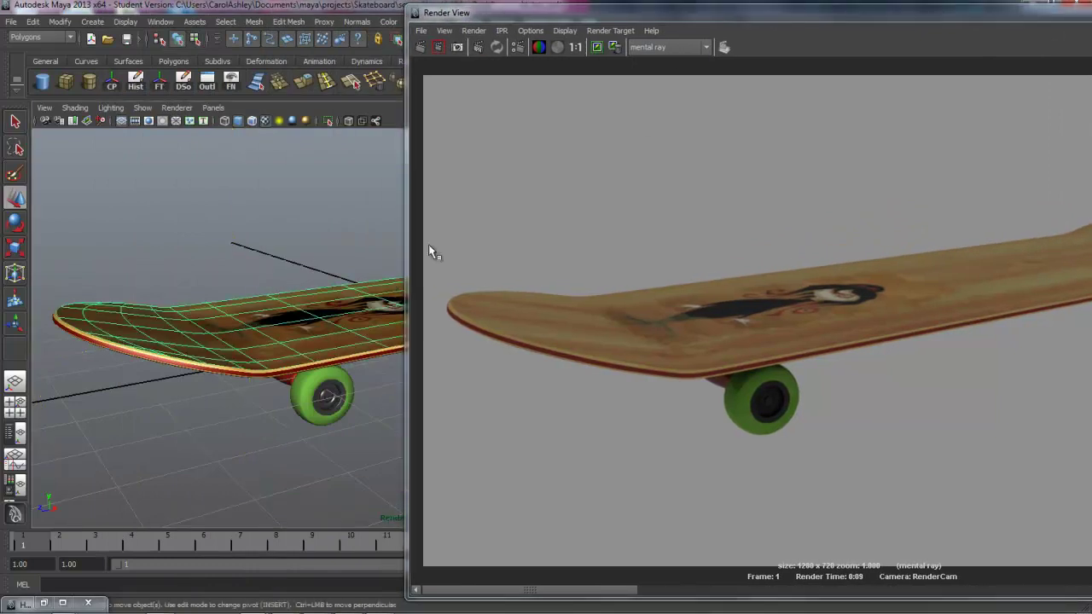
{"action": "left_click_drag", "start_coordinate": [678, 20], "coordinate": [408, 448]}
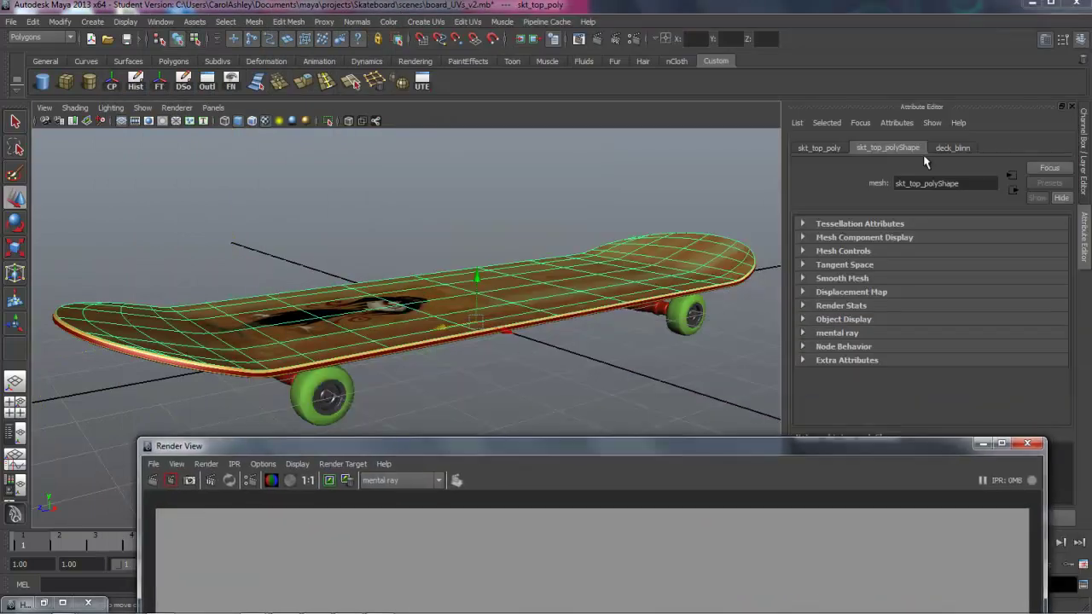
Darken deck_blinn's Specular Color and lower its Specular Roll Off to 0.308
{"action": "left_click", "coordinate": [954, 148]}
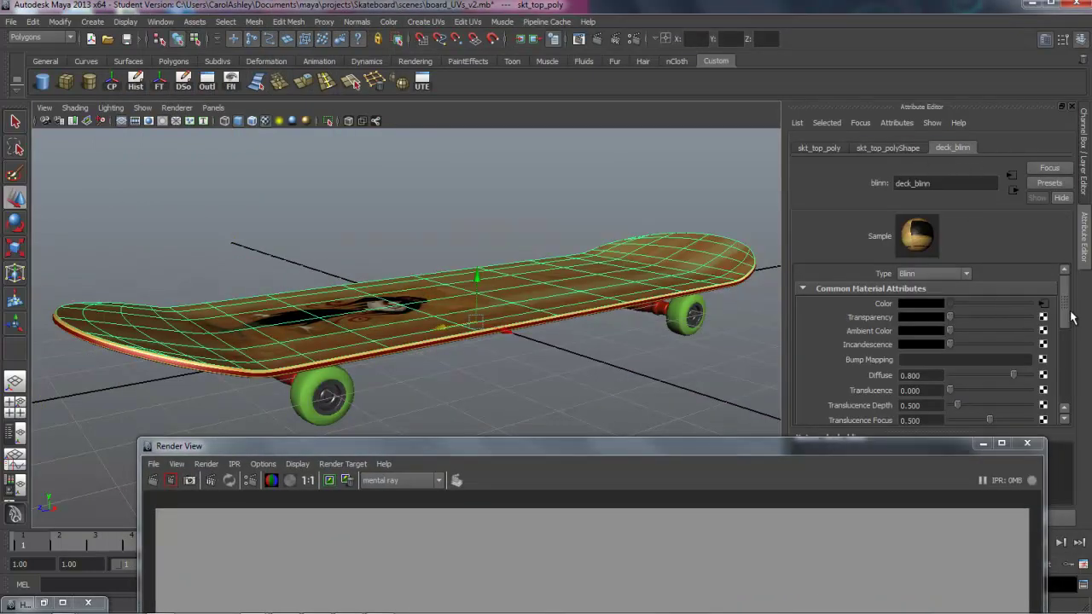
{"action": "left_click_drag", "start_coordinate": [830, 454], "coordinate": [655, 454]}
{"action": "scroll", "coordinate": [887, 322], "scroll_direction": "down", "scroll_amount": 5}
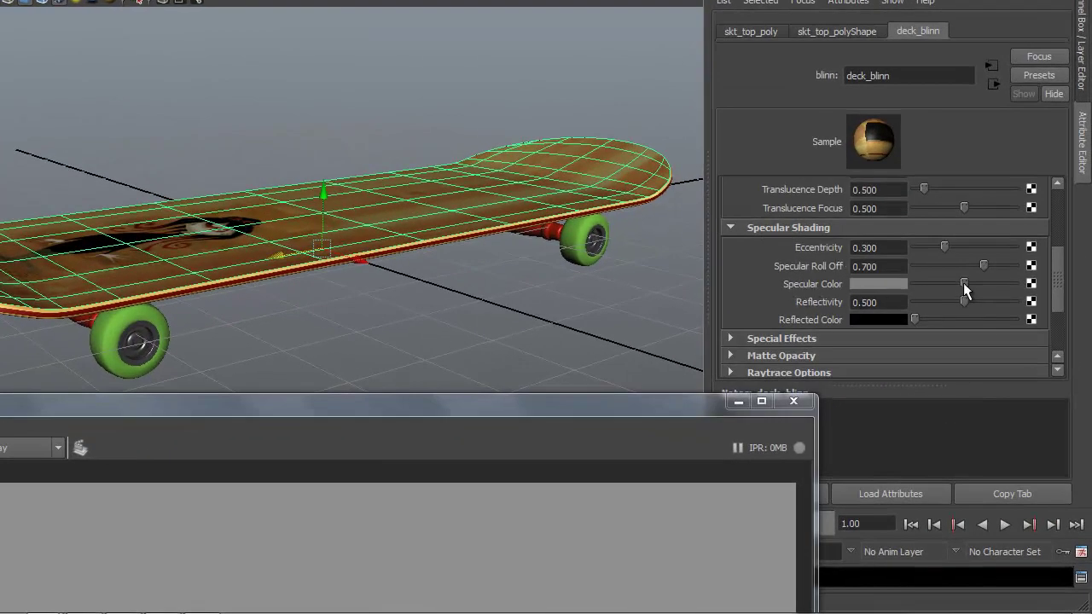
{"action": "left_click_drag", "start_coordinate": [963, 283], "coordinate": [936, 283]}
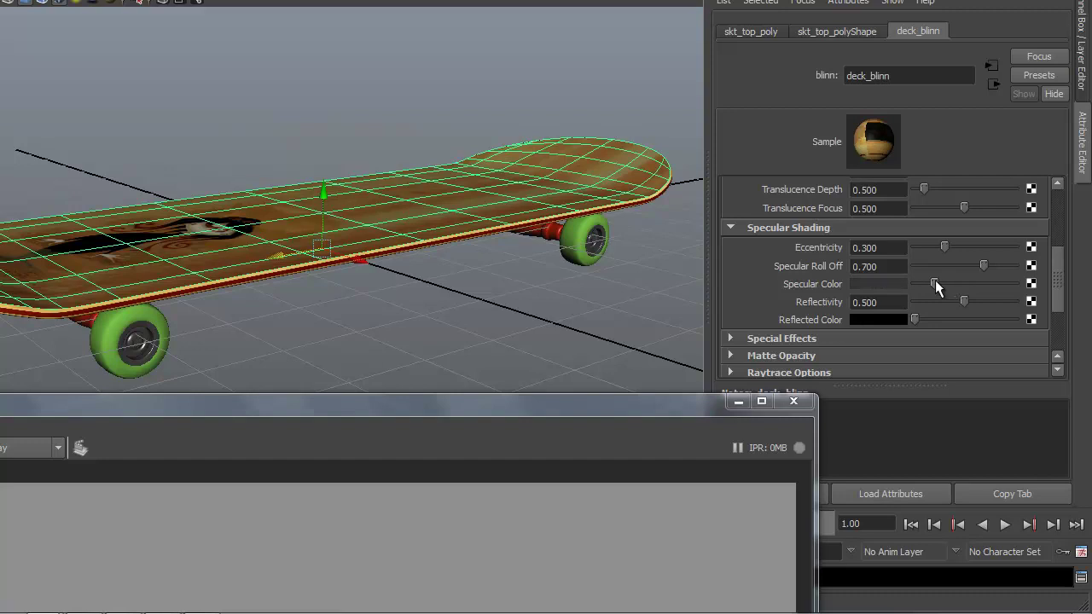
{"action": "left_click_drag", "start_coordinate": [946, 262], "coordinate": [945, 262]}
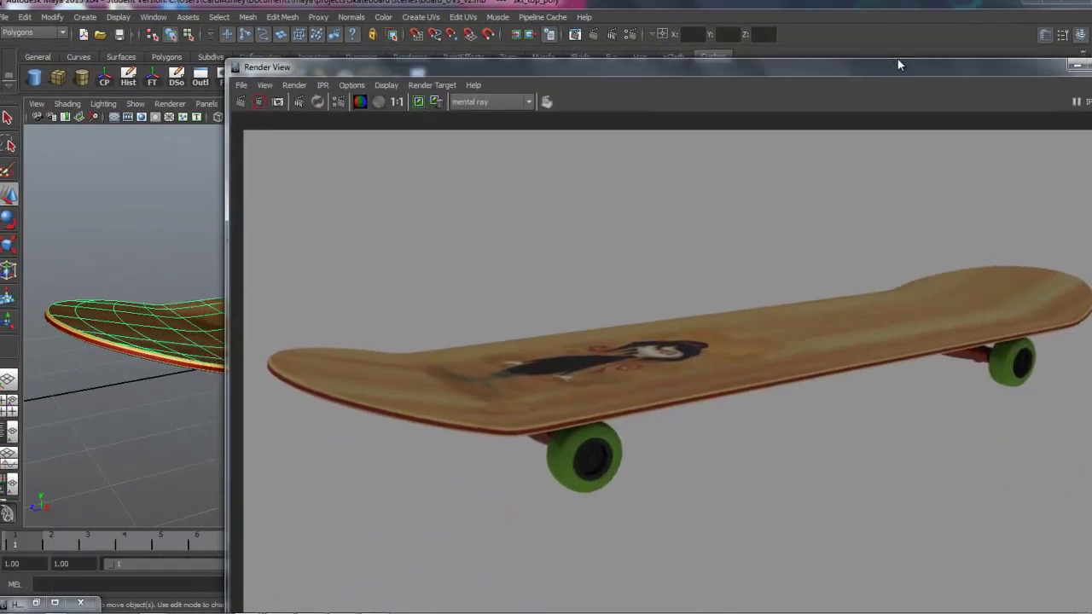
{"action": "left_click_drag", "start_coordinate": [897, 65], "coordinate": [870, 24]}
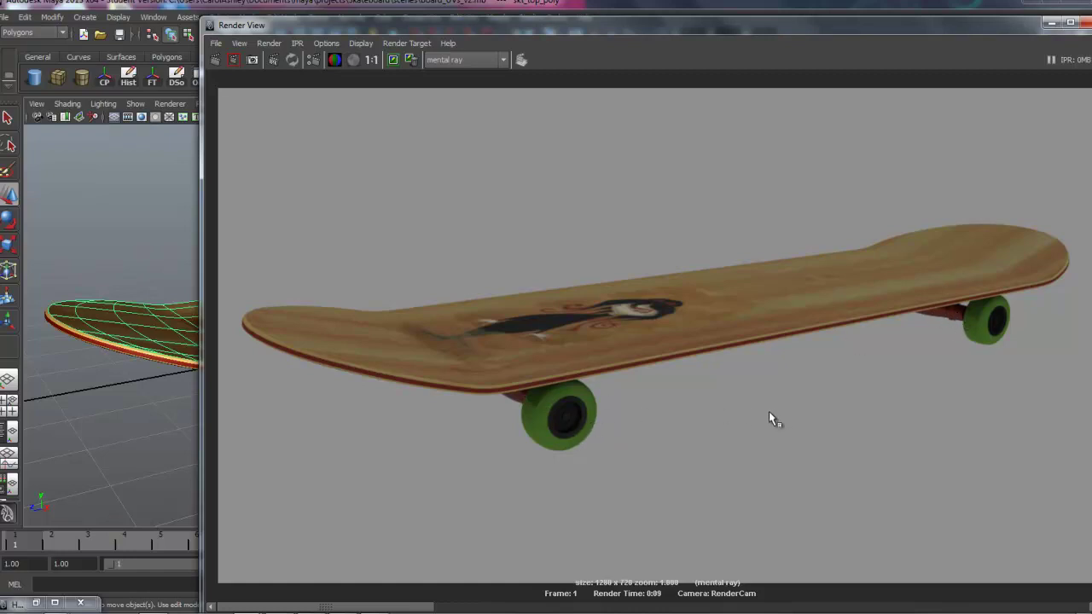
Redo the previous mental ray render to show the less shiny deck
{"action": "left_click", "coordinate": [215, 59]}
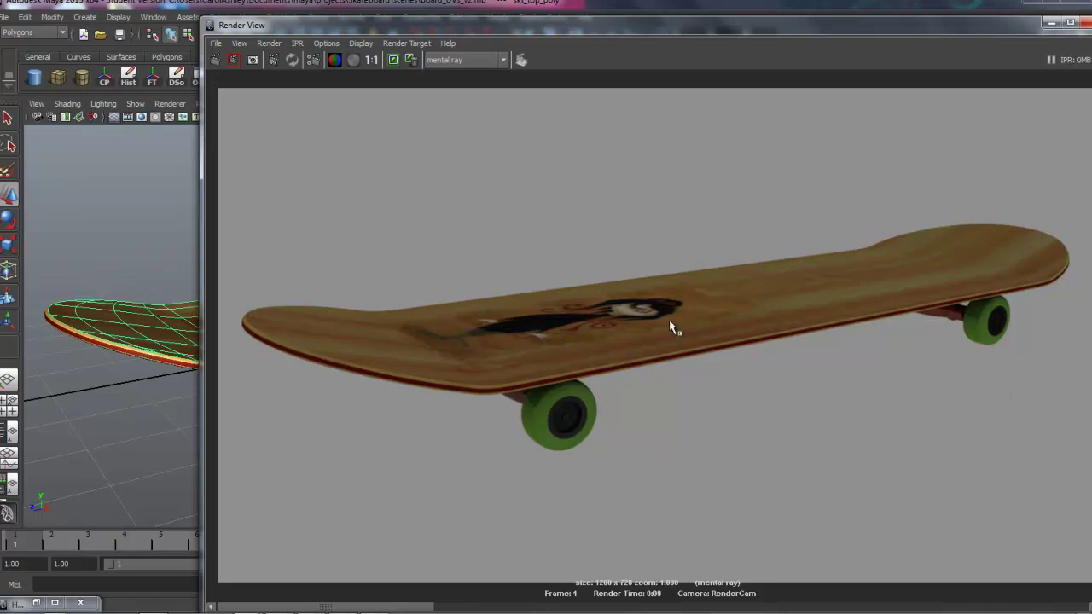
Save the render as the PNG image skateboard_top3, then close Render View
{"action": "left_click", "coordinate": [216, 43]}
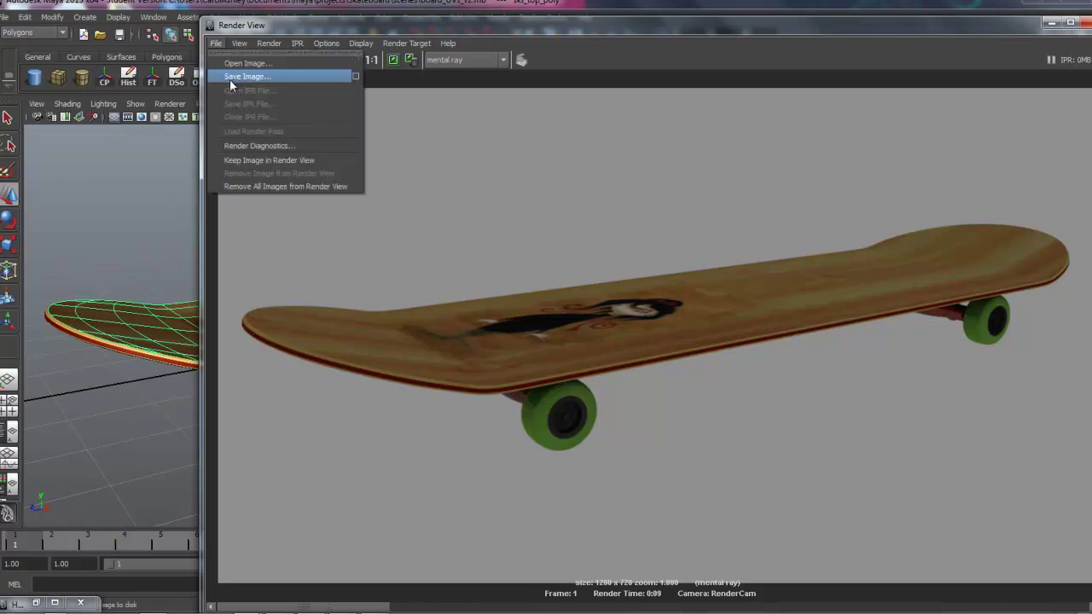
{"action": "left_click", "coordinate": [230, 77]}
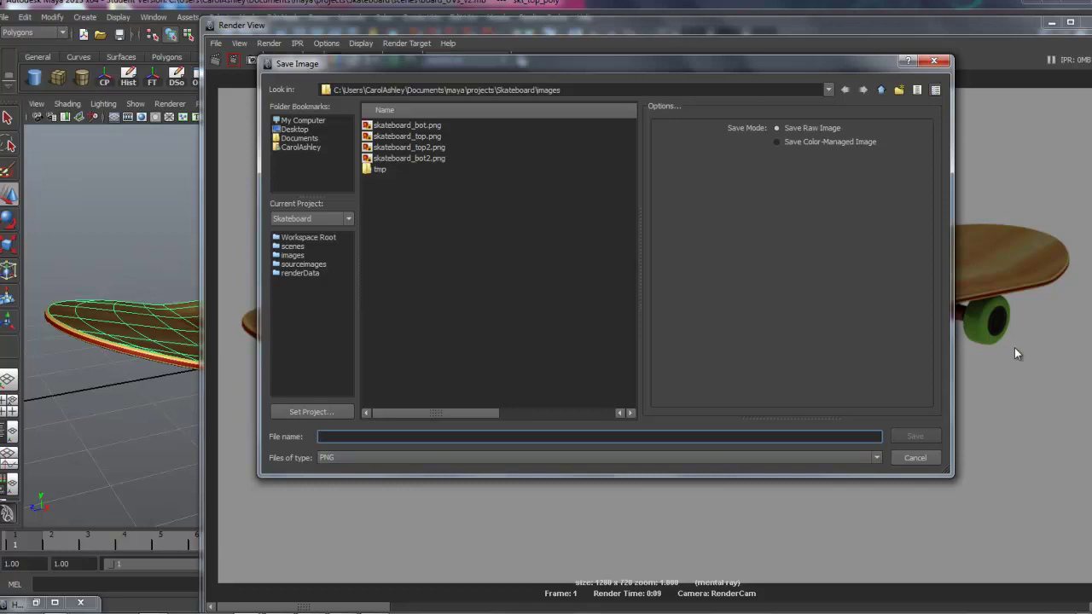
{"action": "left_click_drag", "start_coordinate": [715, 60], "coordinate": [452, 62]}
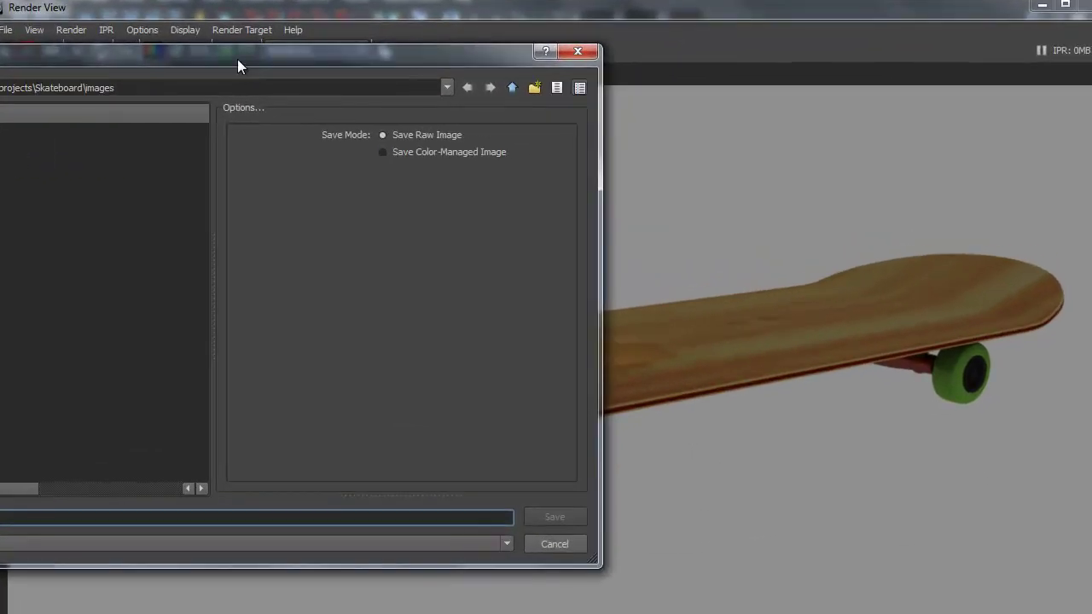
{"action": "left_click_drag", "start_coordinate": [275, 66], "coordinate": [711, 61]}
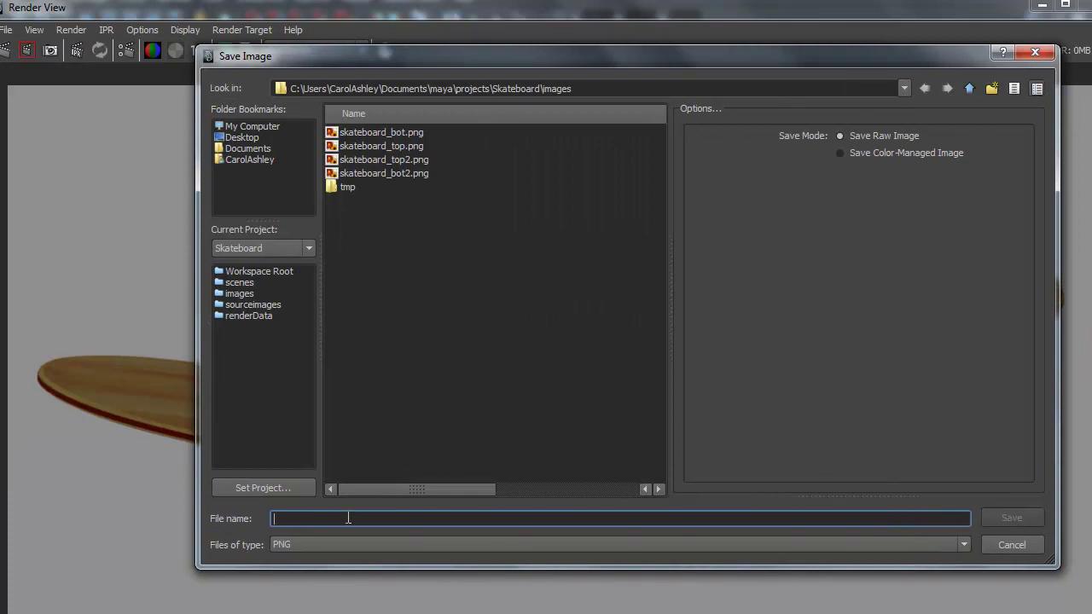
{"action": "type", "text": "skateboard_top3"}
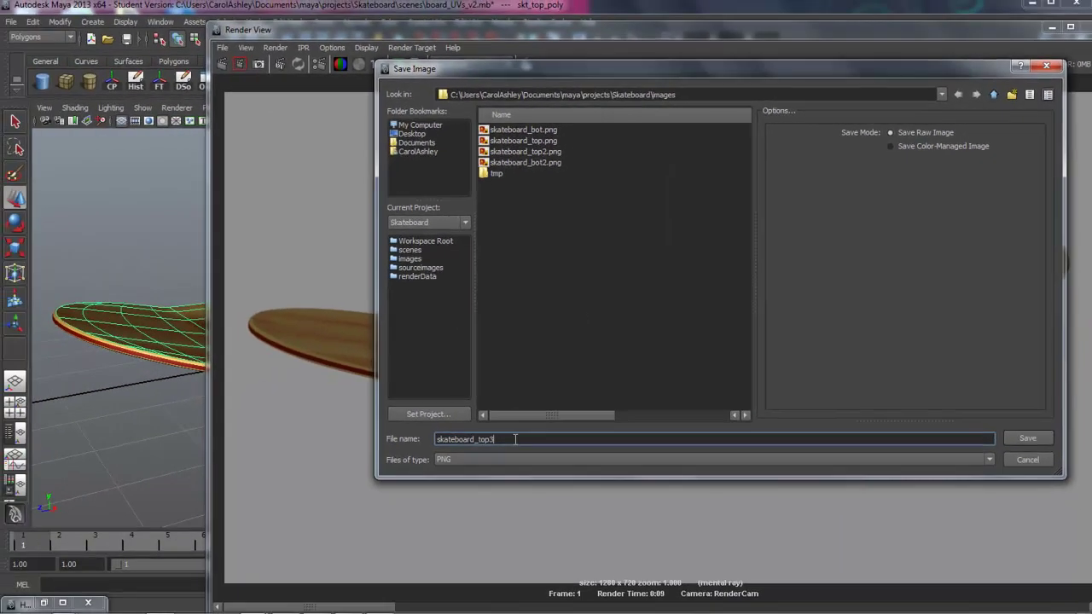
{"action": "key", "text": "Return"}
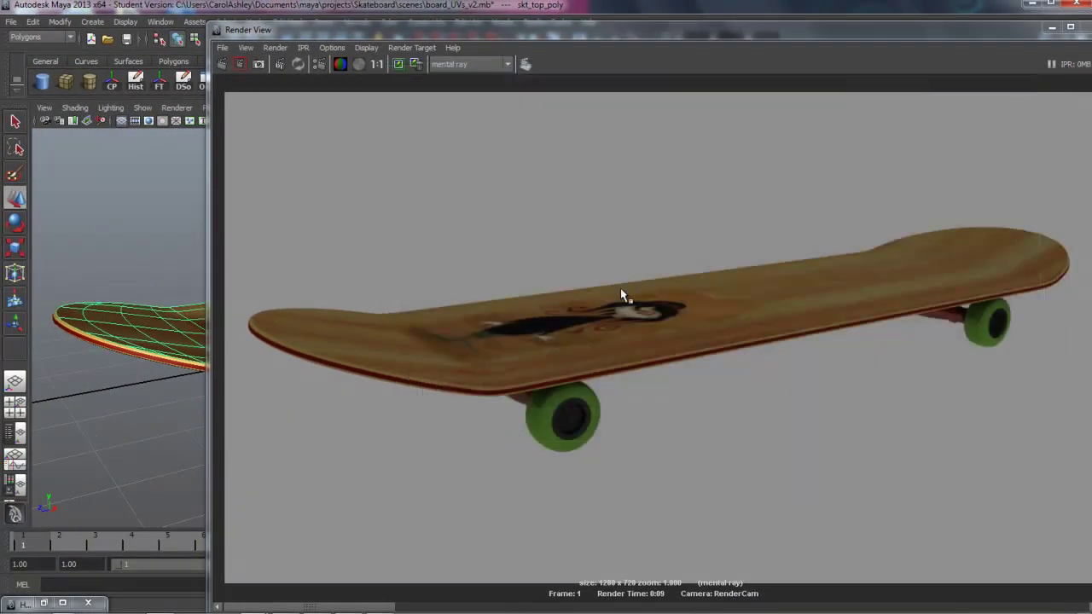
{"action": "key", "text": "alt+F4"}
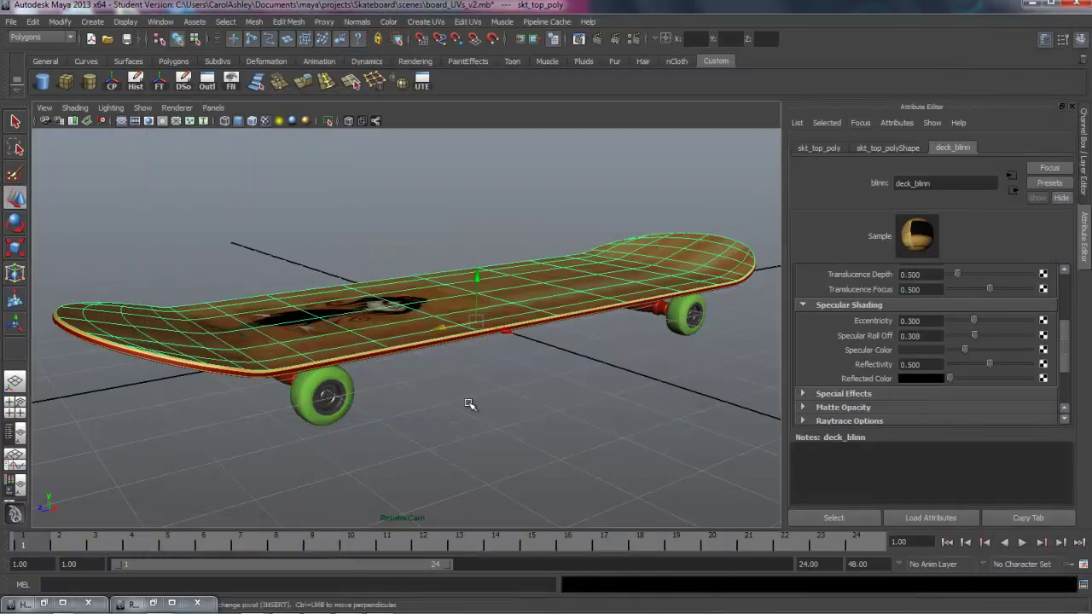
Orbit to the underside, render it, and drop the mia_wheel Reflectivity to 0.2
{"action": "left_click_drag", "start_coordinate": [461, 452], "coordinate": [492, 438], "text": "alt"}
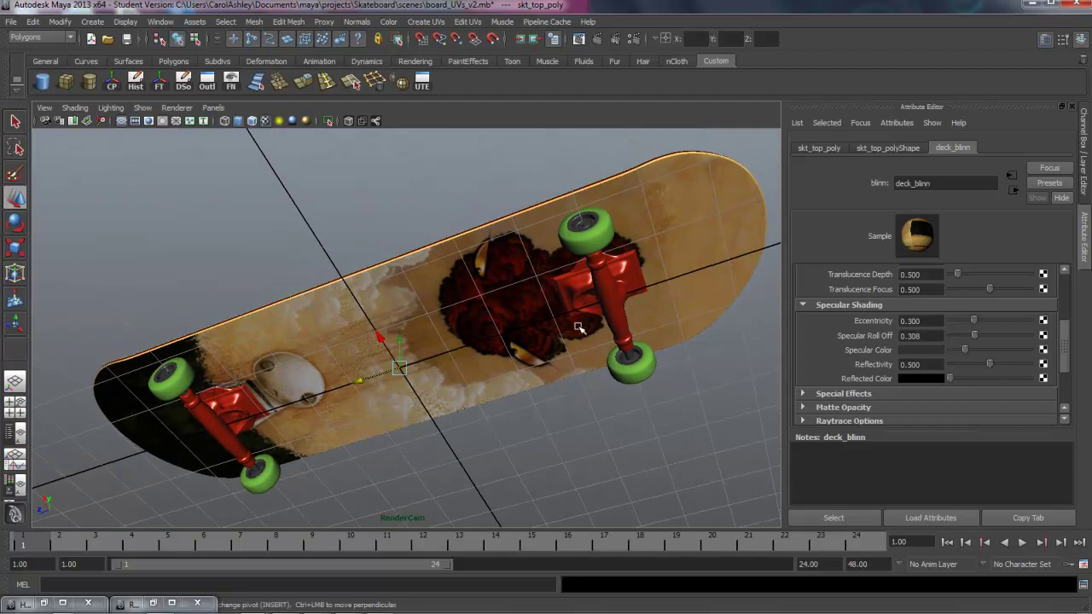
{"action": "left_click", "coordinate": [595, 39]}
{"action": "left_click", "coordinate": [181, 388]}
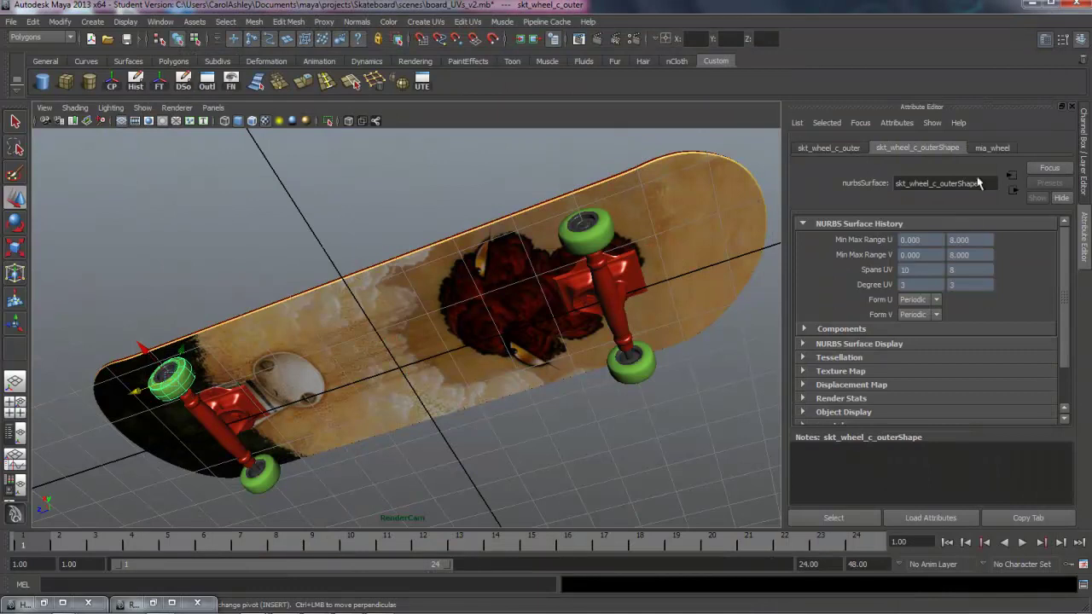
{"action": "left_click", "coordinate": [996, 148]}
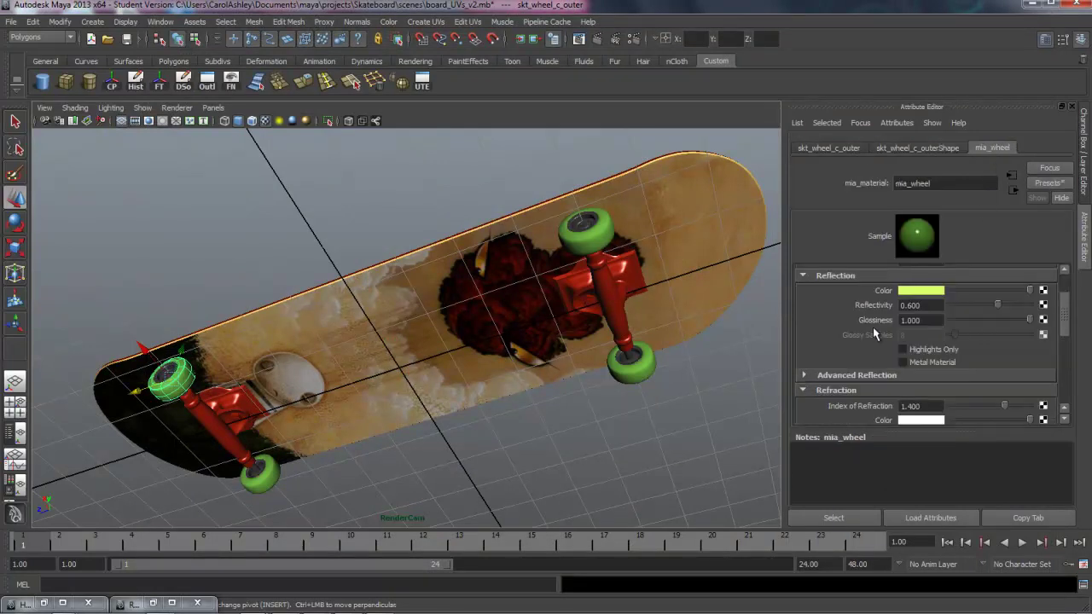
{"action": "left_click_drag", "start_coordinate": [997, 305], "coordinate": [911, 305]}
Region-render the left front wheel, then minimize Render View and show the mi_rims material
{"action": "left_click", "coordinate": [580, 39]}
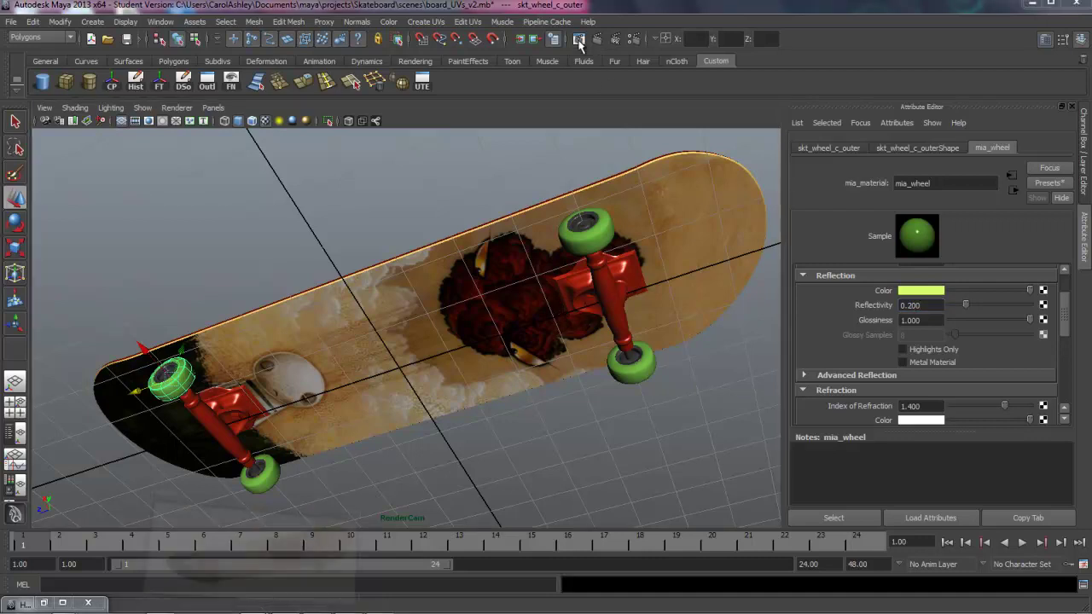
{"action": "left_click_drag", "start_coordinate": [290, 348], "coordinate": [356, 412]}
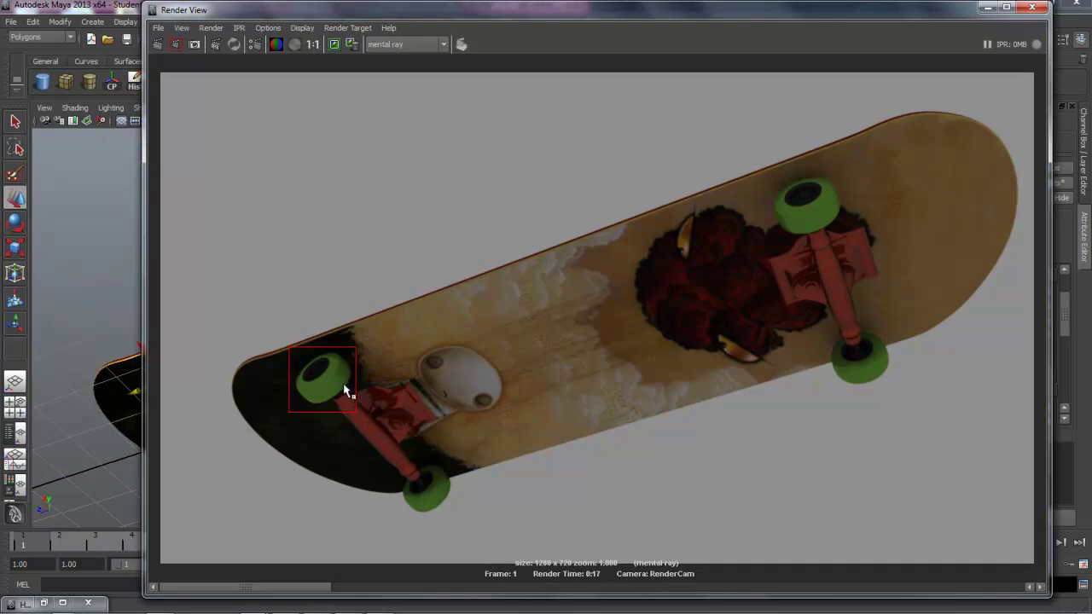
{"action": "left_click", "coordinate": [176, 43]}
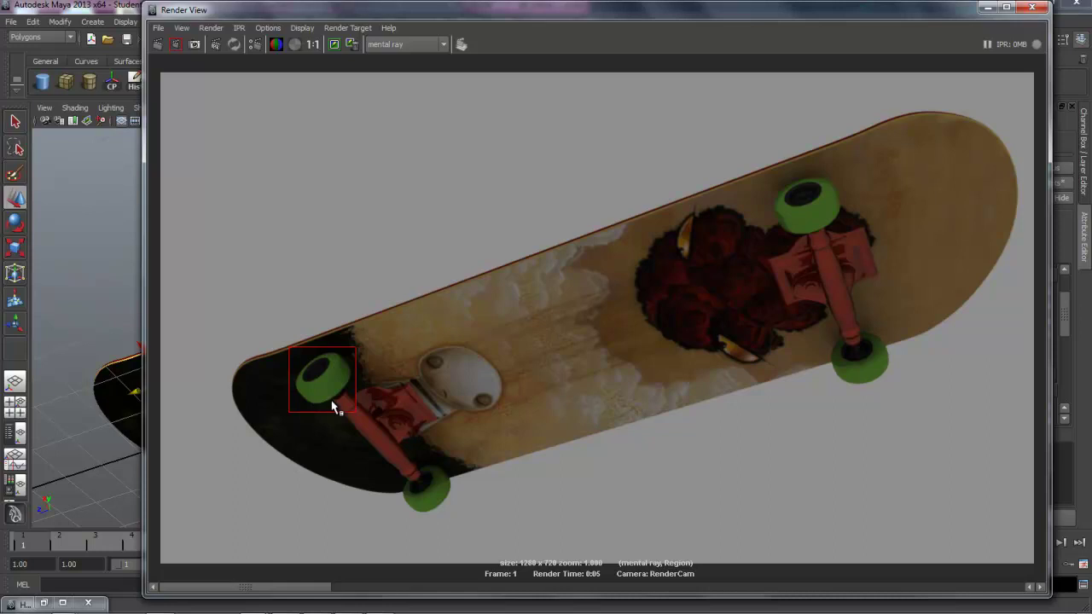
{"action": "left_click_drag", "start_coordinate": [401, 10], "coordinate": [340, 16]}
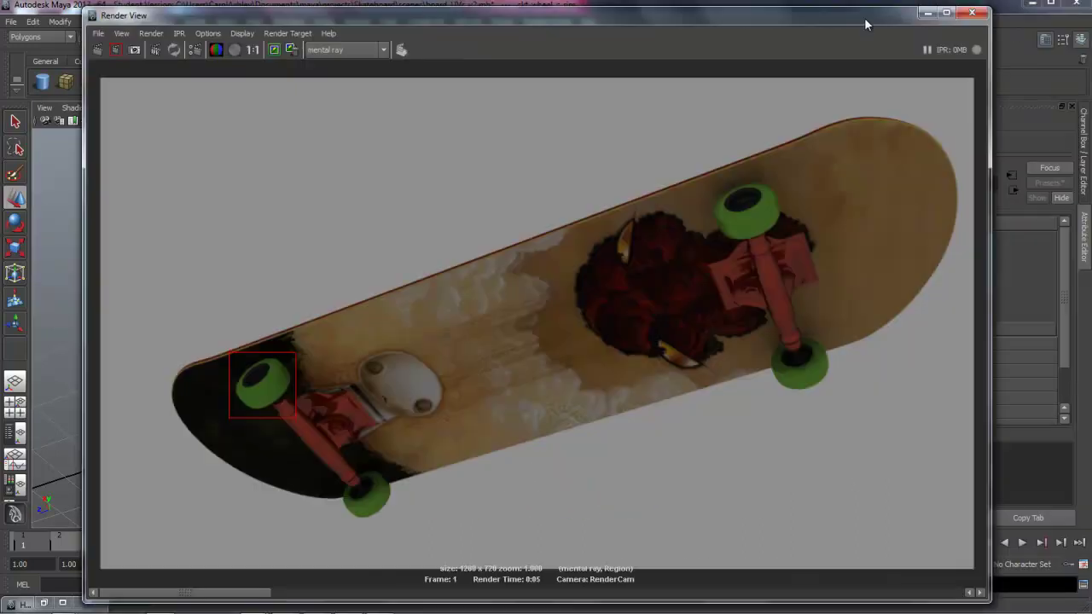
{"action": "left_click", "coordinate": [925, 14]}
{"action": "left_click", "coordinate": [972, 147]}
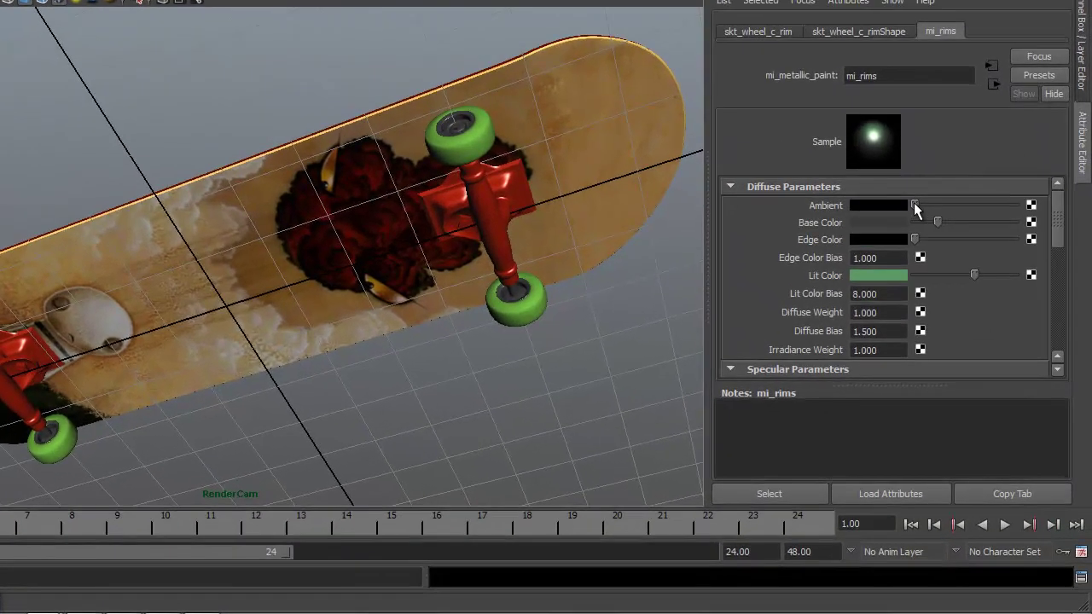
Tweak the mi_rims ambient colour, lighten its base colour to grey, and re-render the frame
{"action": "left_click_drag", "start_coordinate": [948, 284], "coordinate": [960, 285]}
{"action": "mouse_move", "coordinate": [927, 203]}
{"action": "left_mouse_down"}
{"action": "mouse_move", "coordinate": [945, 207]}
{"action": "mouse_move", "coordinate": [917, 213]}
{"action": "left_mouse_up"}
{"action": "left_click_drag", "start_coordinate": [937, 221], "coordinate": [972, 220]}
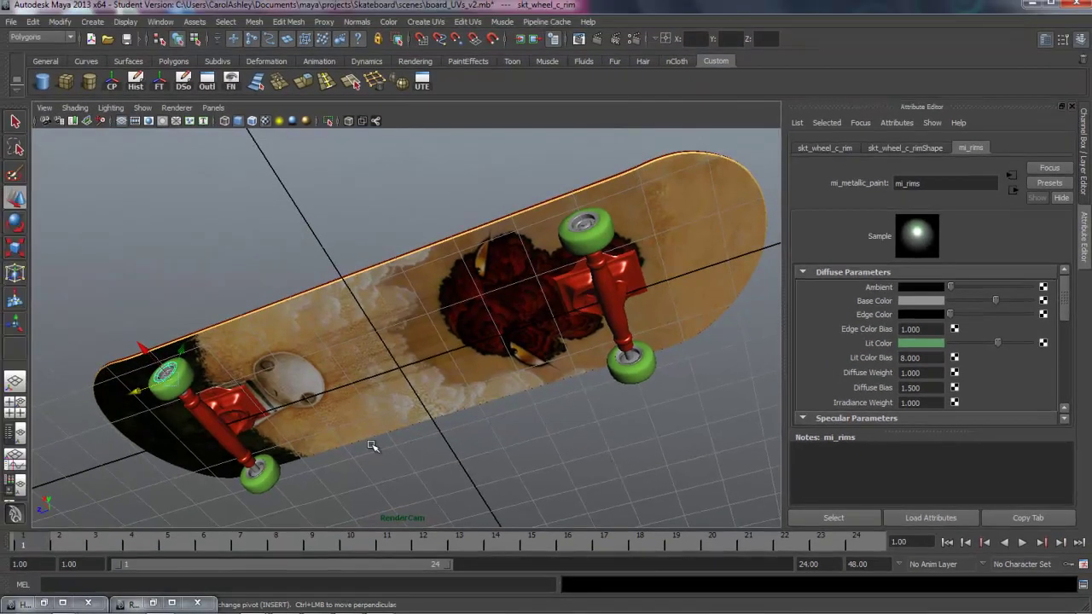
{"action": "left_click", "coordinate": [579, 39]}
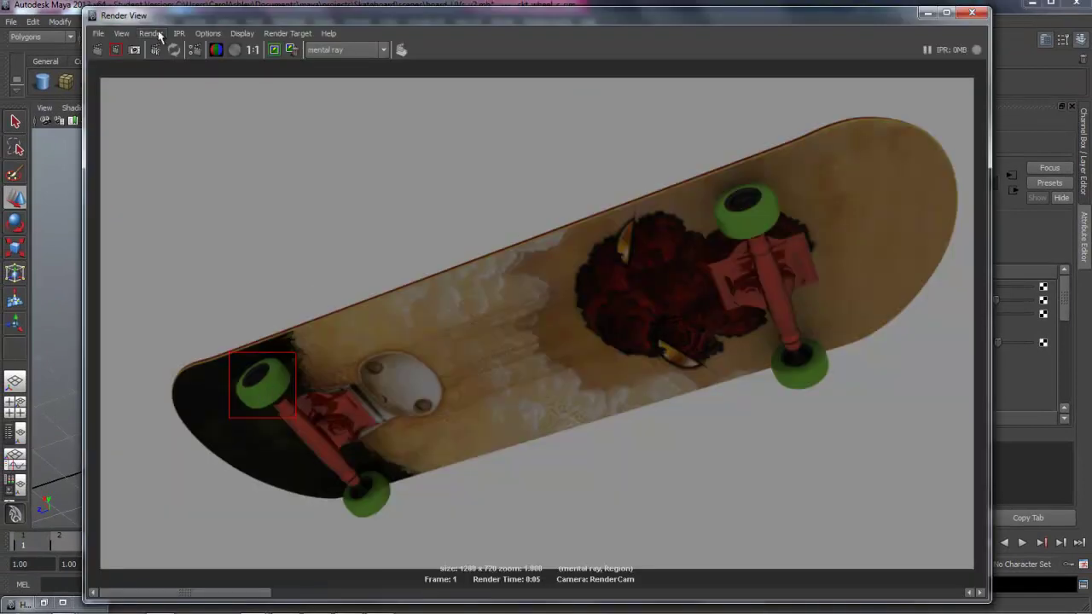
Re-render the upper right, lower right and lower left wheel regions, then open Save Image
{"action": "left_click", "coordinate": [115, 50]}
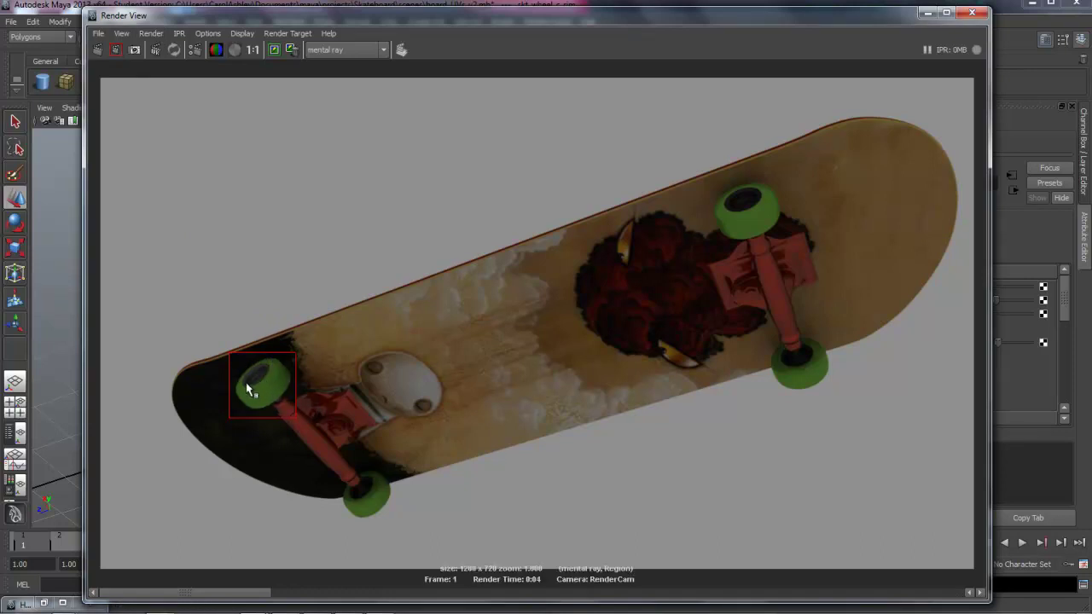
{"action": "left_click_drag", "start_coordinate": [785, 235], "coordinate": [787, 246]}
{"action": "left_click", "coordinate": [115, 49]}
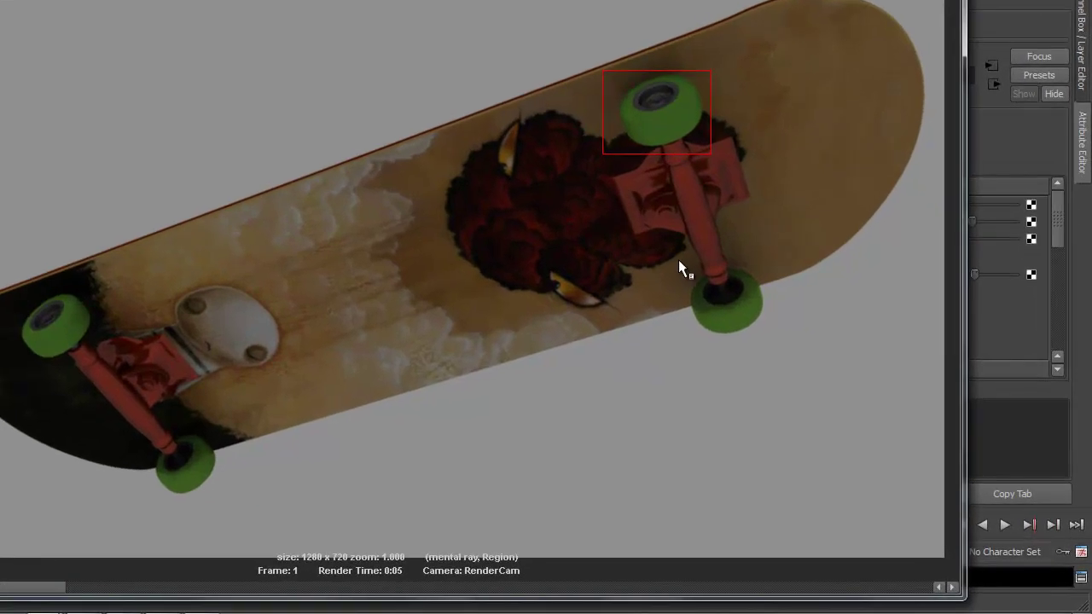
{"action": "left_click_drag", "start_coordinate": [677, 255], "coordinate": [770, 345]}
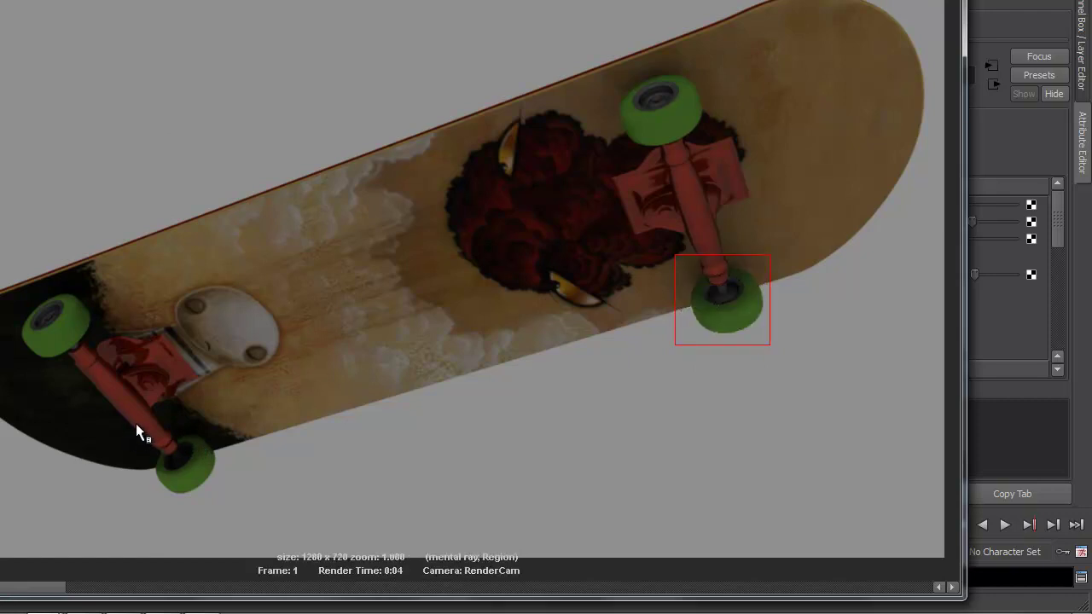
{"action": "left_click_drag", "start_coordinate": [138, 428], "coordinate": [232, 503]}
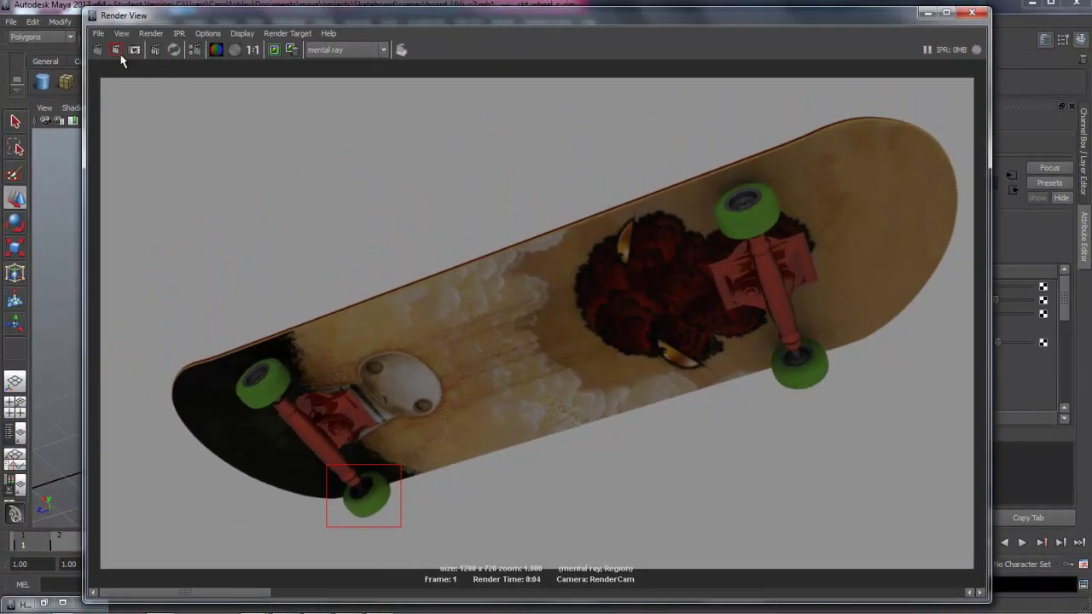
{"action": "left_click", "coordinate": [117, 51]}
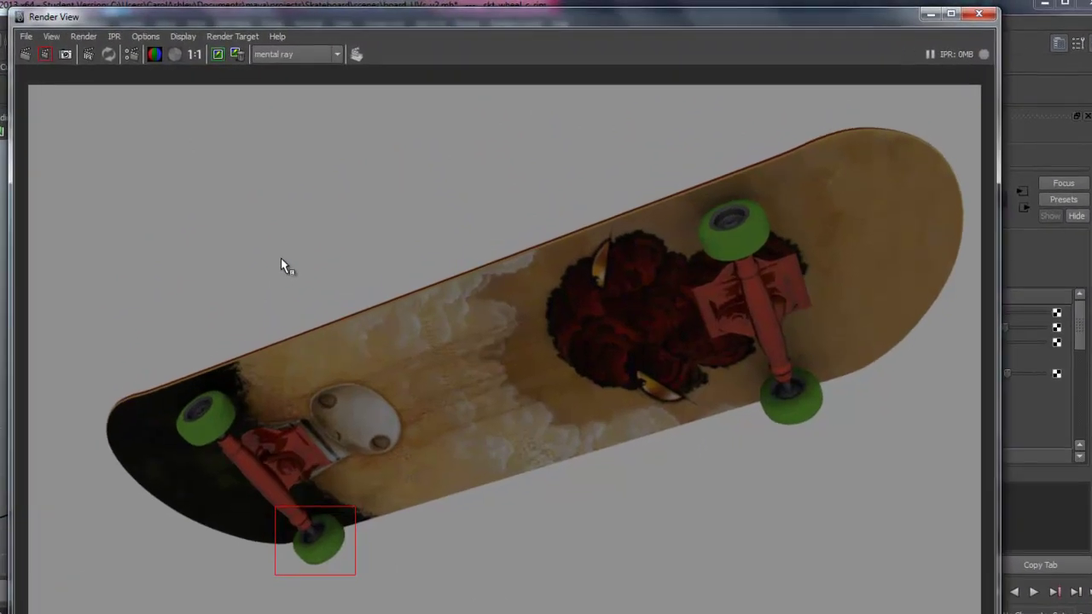
{"action": "left_click", "coordinate": [335, 257]}
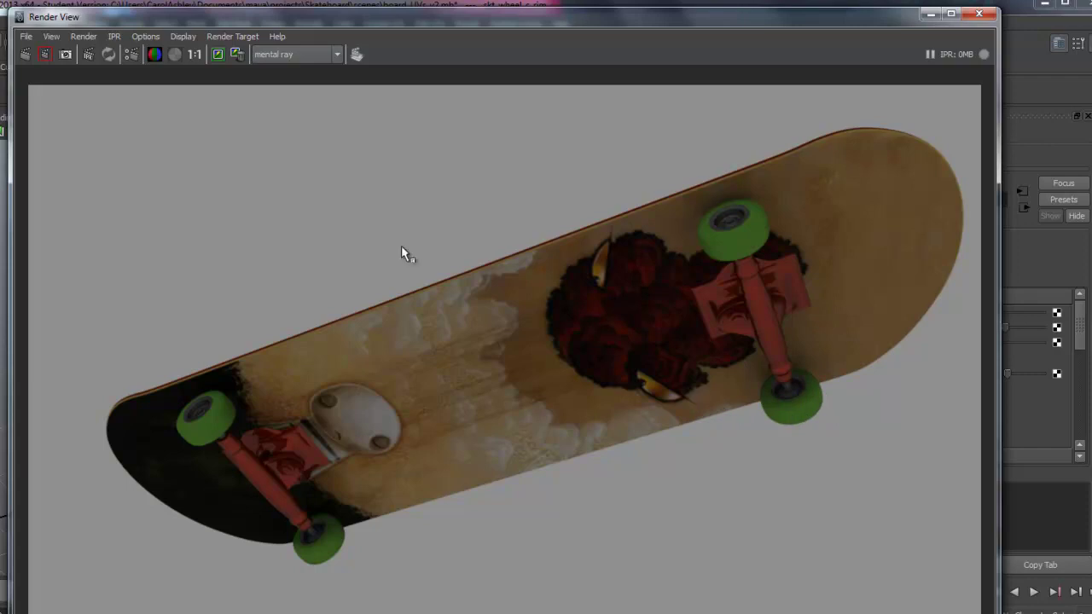
{"action": "left_click", "coordinate": [26, 36]}
{"action": "left_click", "coordinate": [48, 74]}
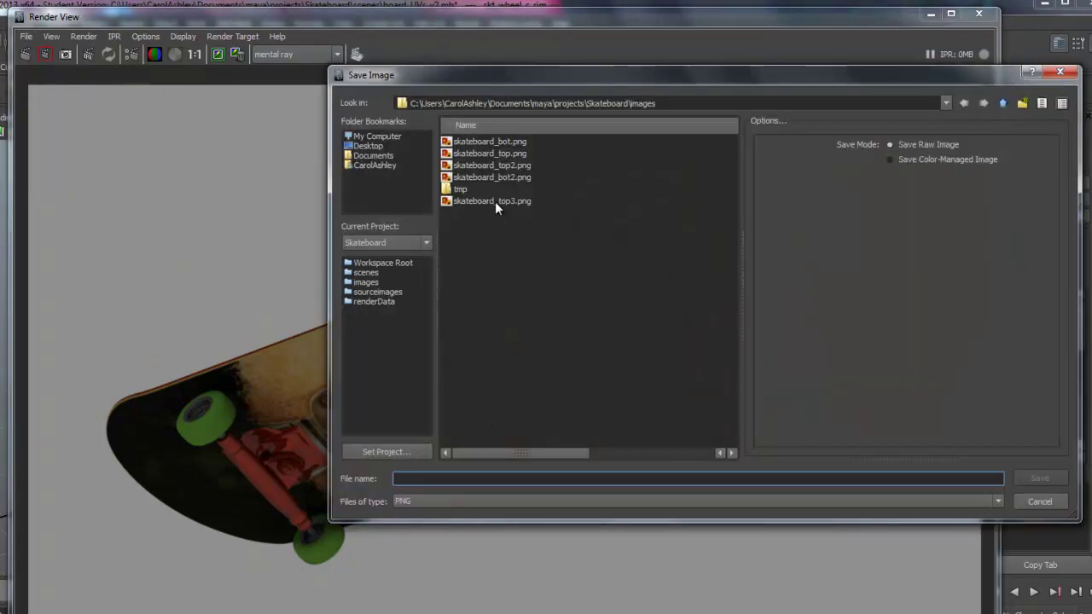
Save the underside render as skateboard_bot3, based on the existing skateboard_top3.png name
{"action": "left_click", "coordinate": [495, 201]}
{"action": "left_click_drag", "start_coordinate": [479, 479], "coordinate": [440, 480]}
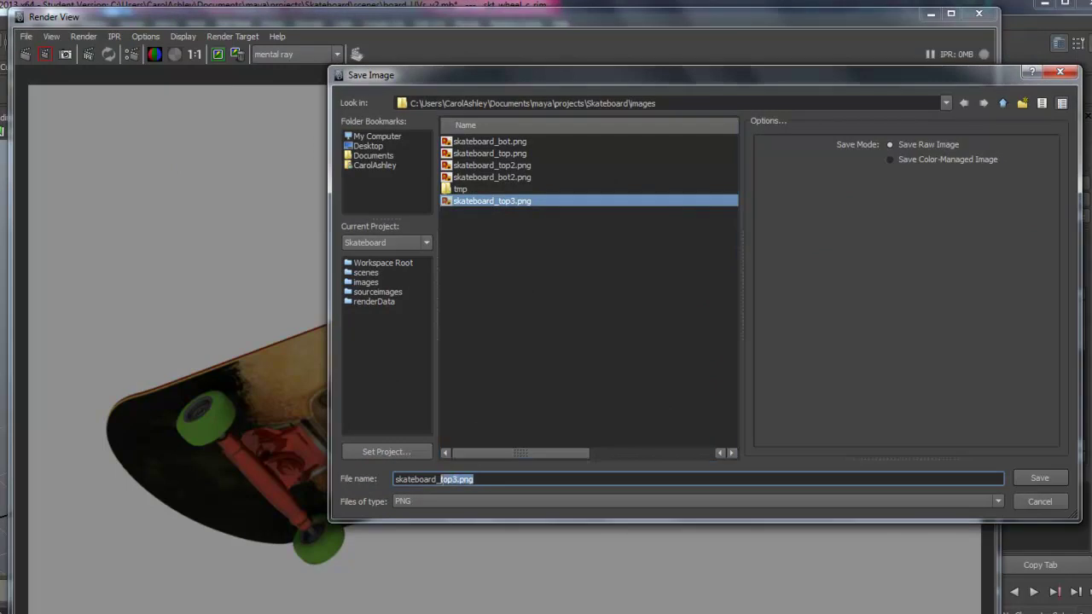
{"action": "type", "text": "bot3"}
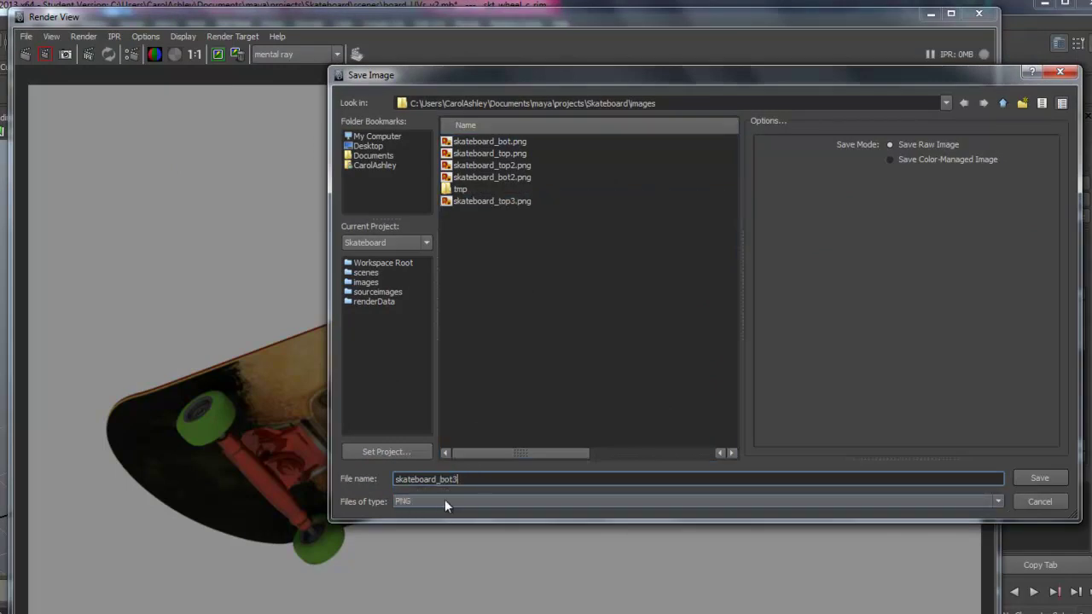
{"action": "key", "text": "Return"}
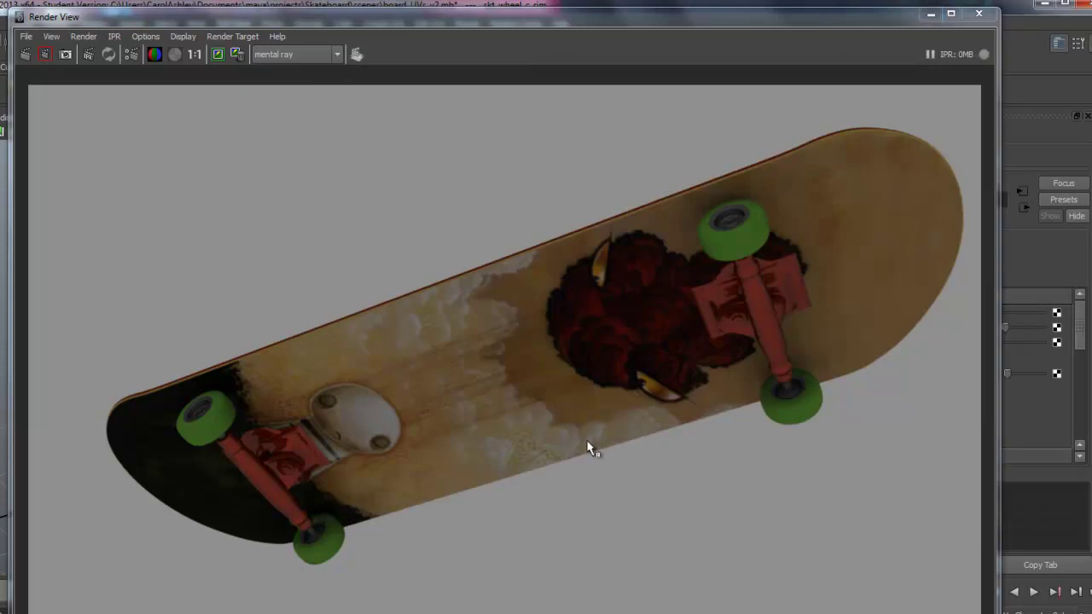